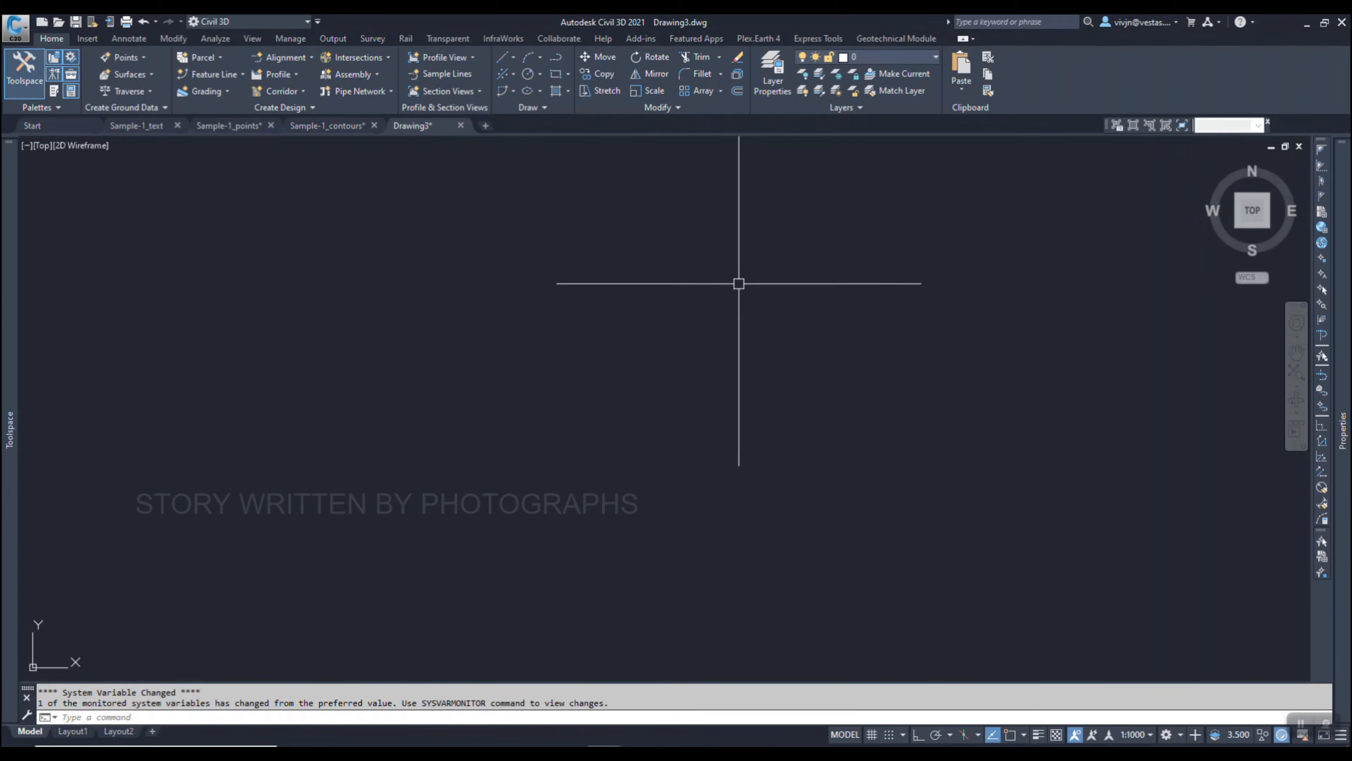
Examine the Points, Point Groups and Surfaces collections of Drawing3 in the Toolspace Prospector, including the surface creation options.
mouse_move(738, 284)
middle_mouse_down()
mouse_move(740, 389)
mouse_move(827, 389)
mouse_move(827, 297)
mouse_move(792, 268)
mouse_move(736, 291)
middle_mouse_up()
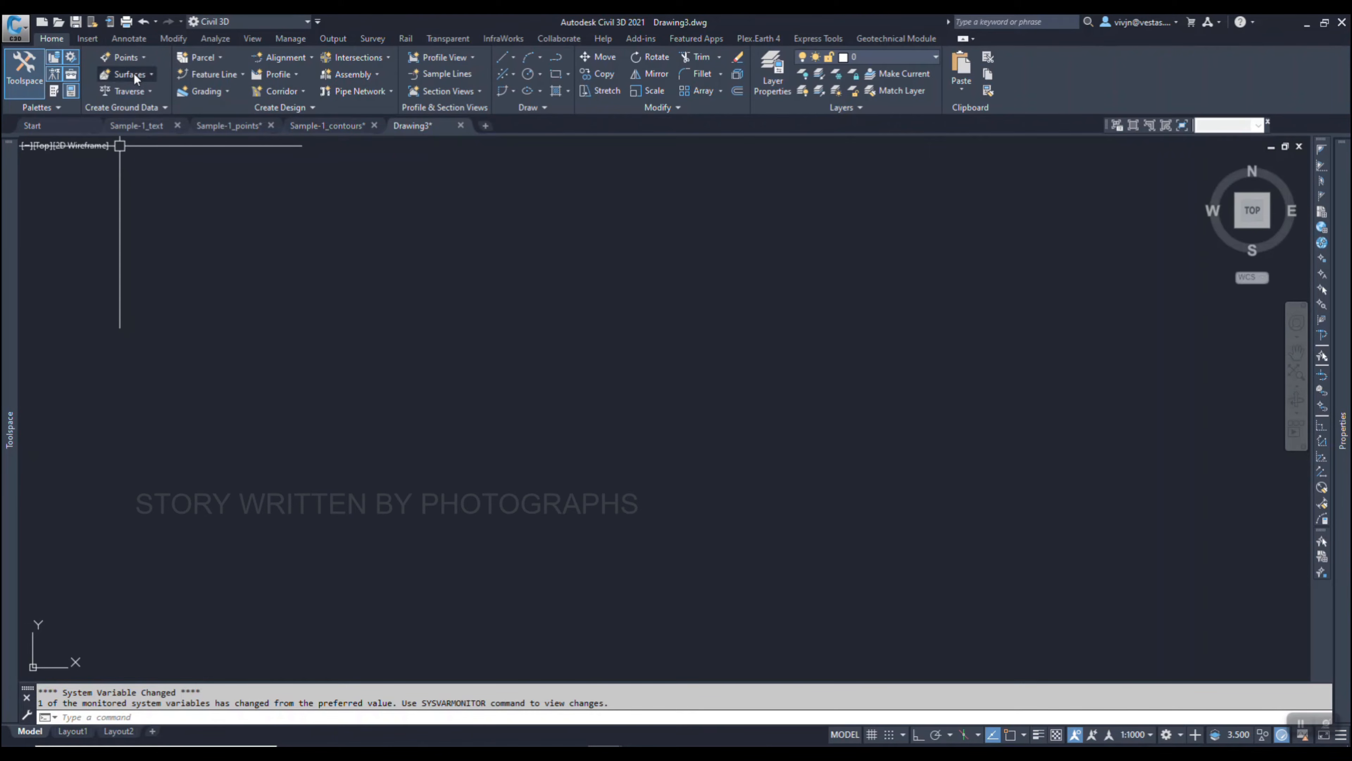
left_click(32, 74)
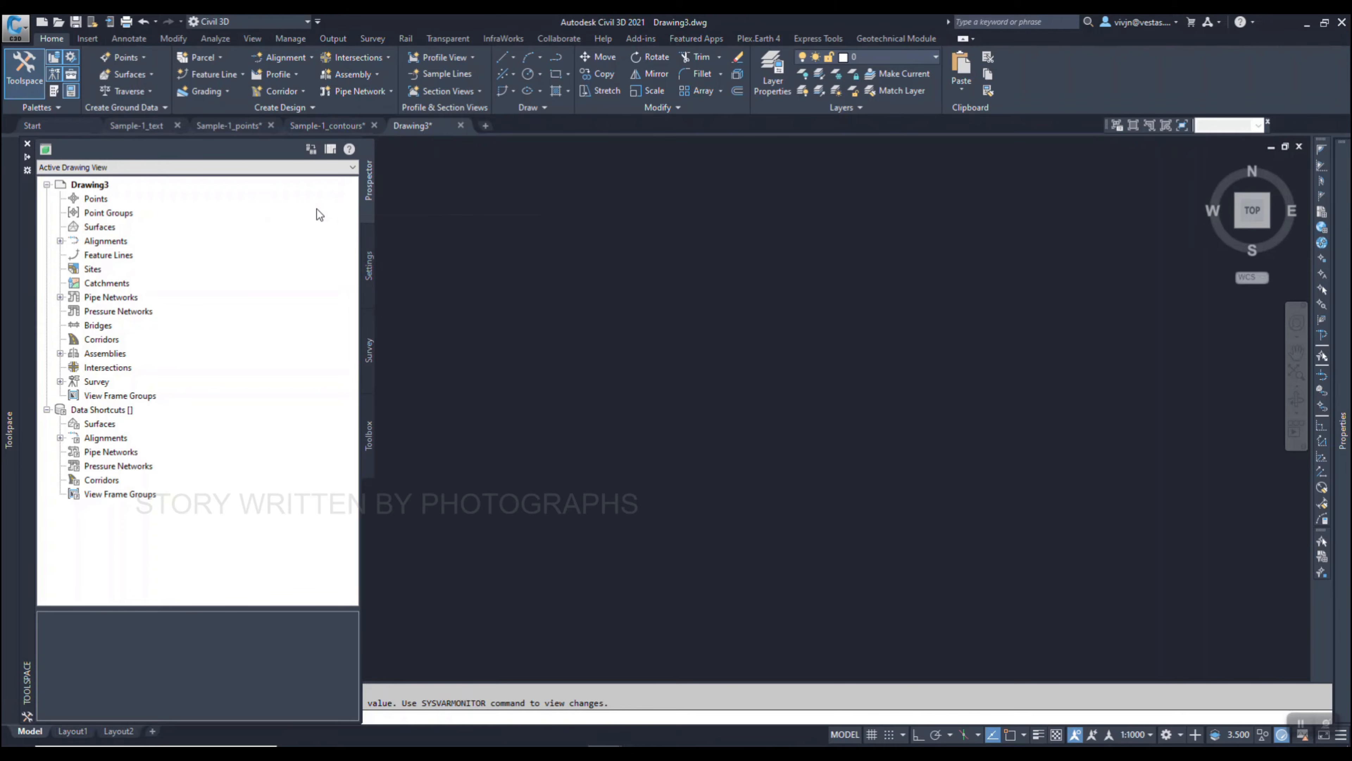
left_click(105, 186)
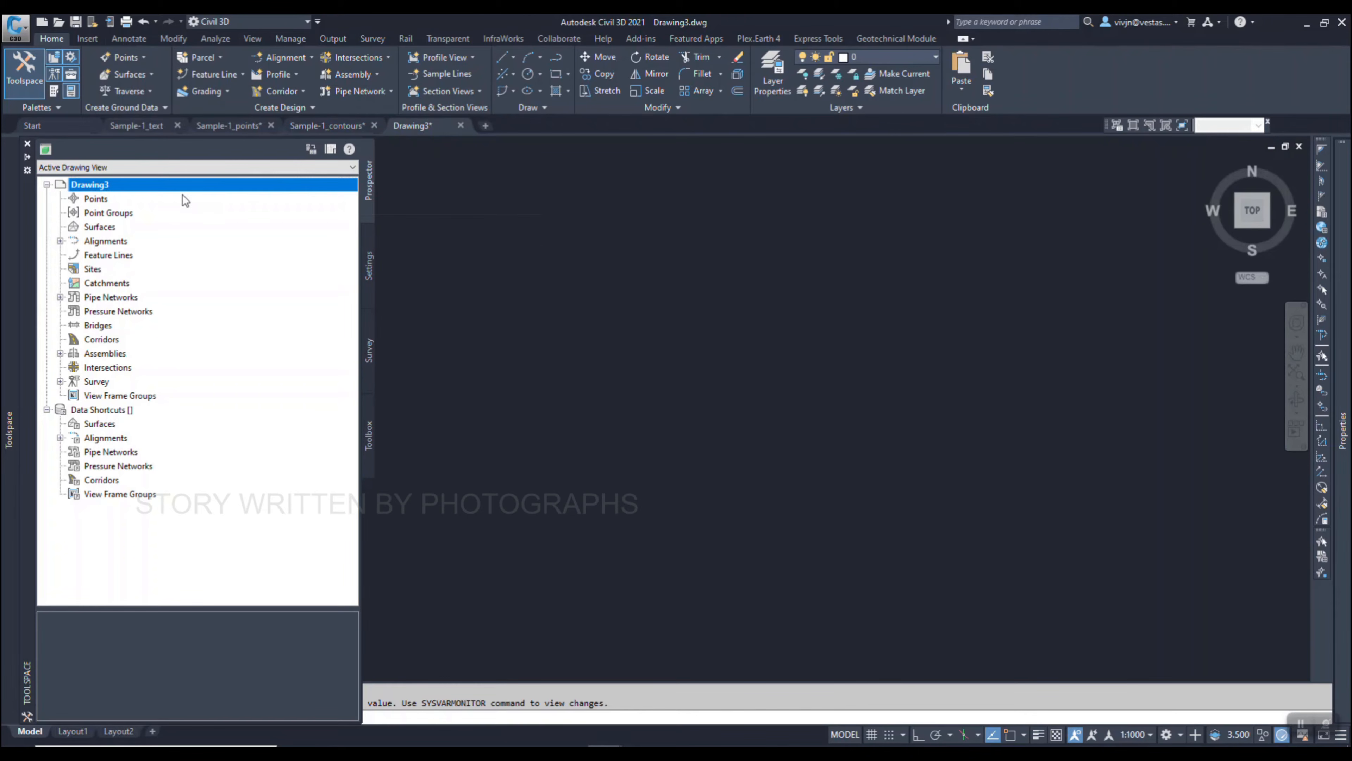
left_click(96, 202)
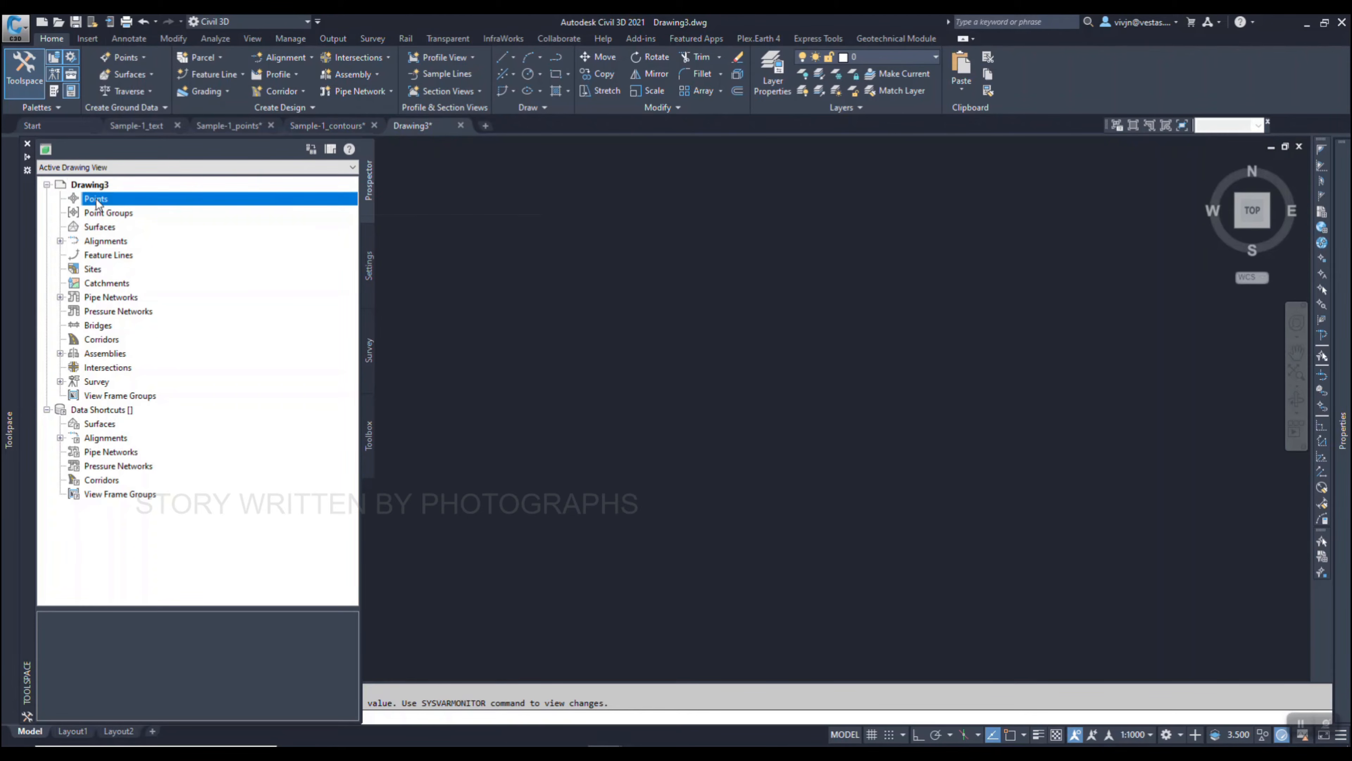
left_click(108, 215)
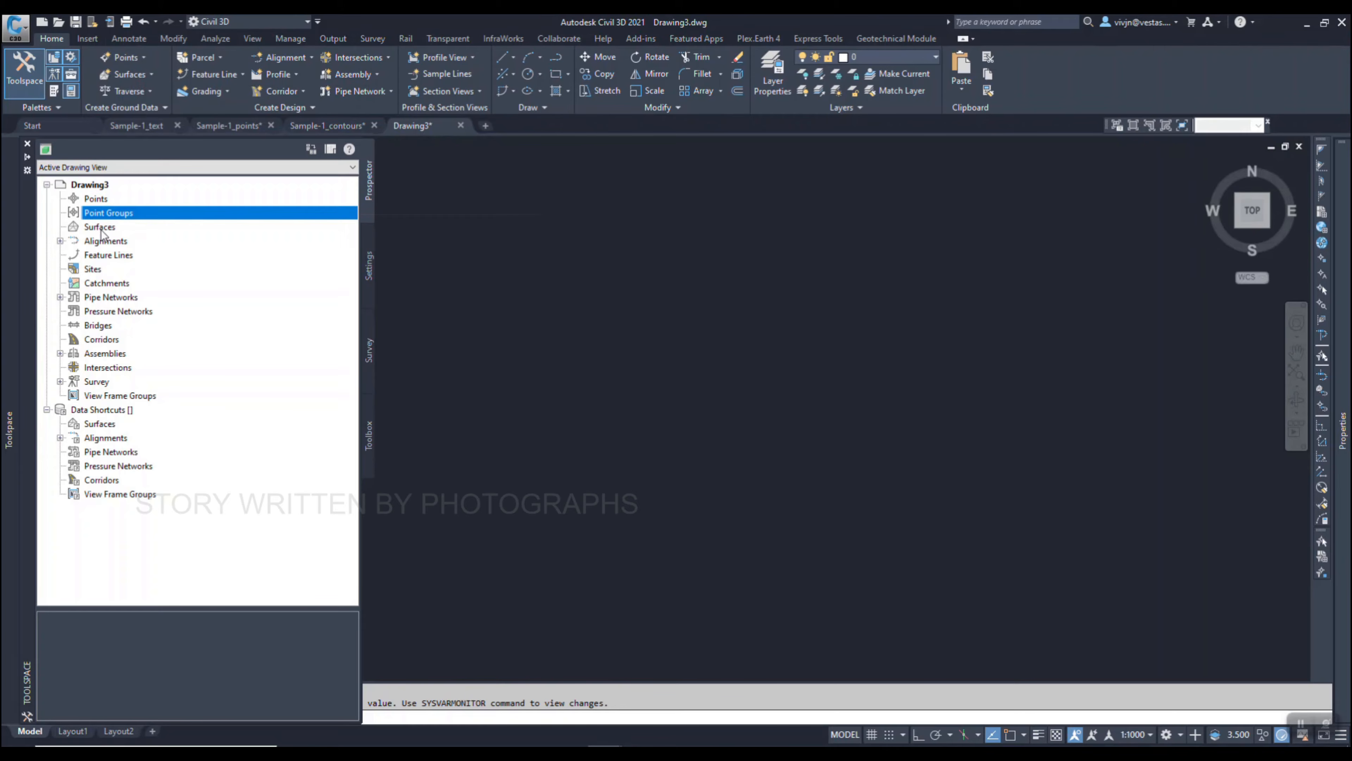
left_click(103, 229)
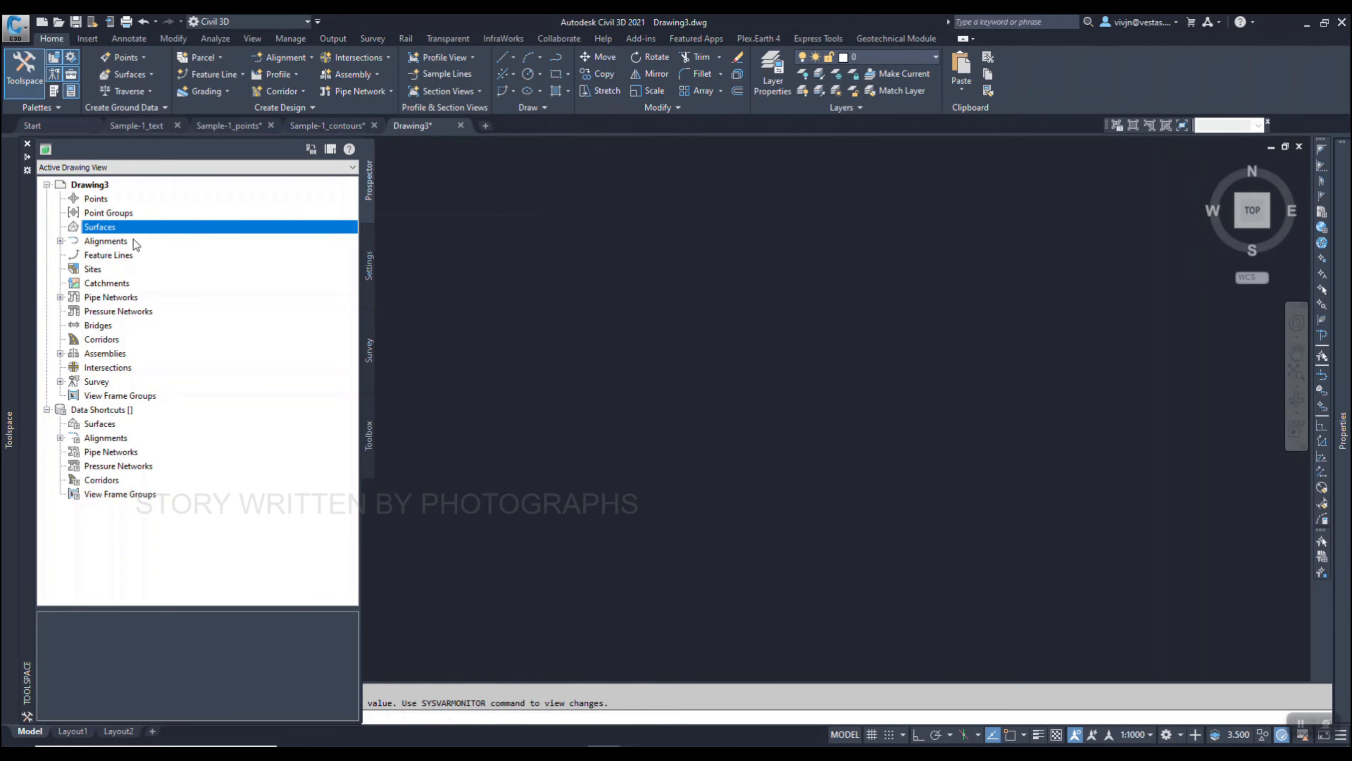
right_click(107, 230)
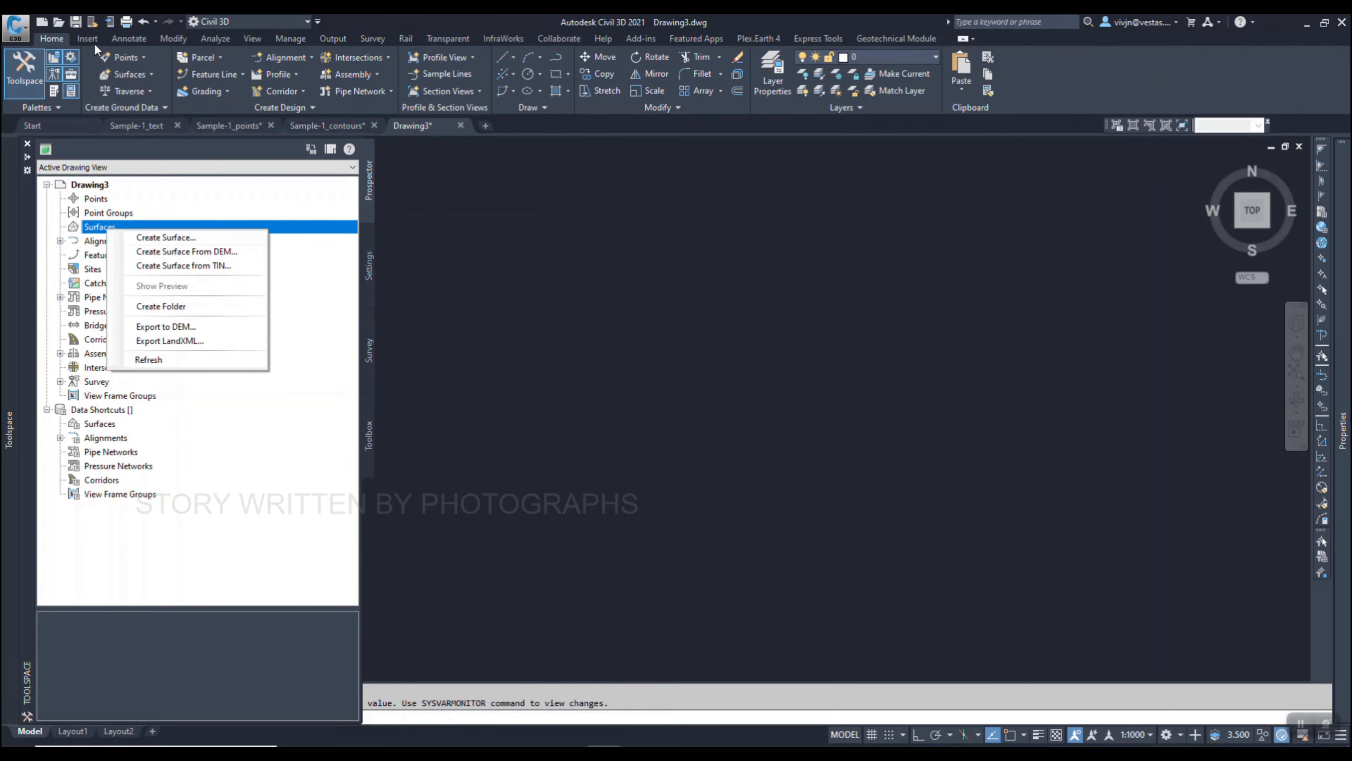
left_click(143, 64)
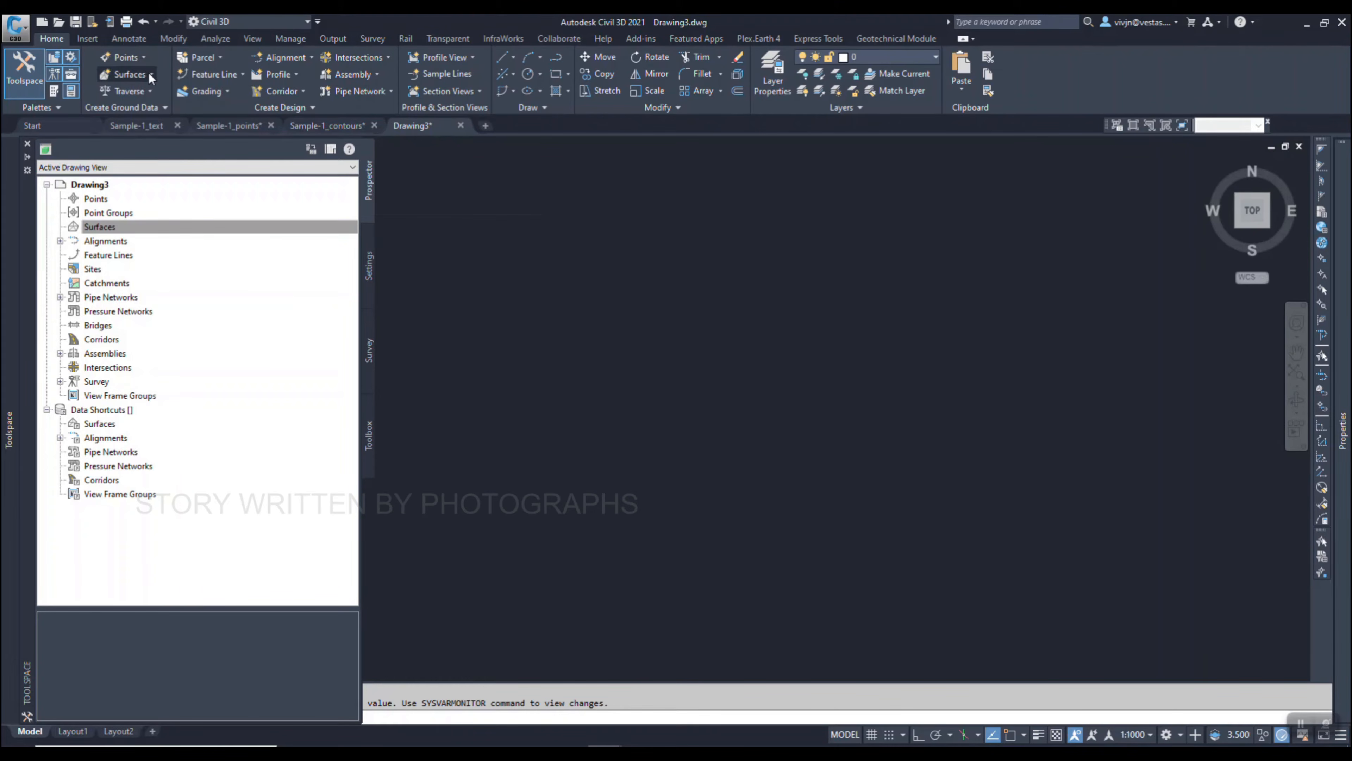
Start a new TIN surface on layer C-TOPO and name it Surface 1.
left_click(153, 75)
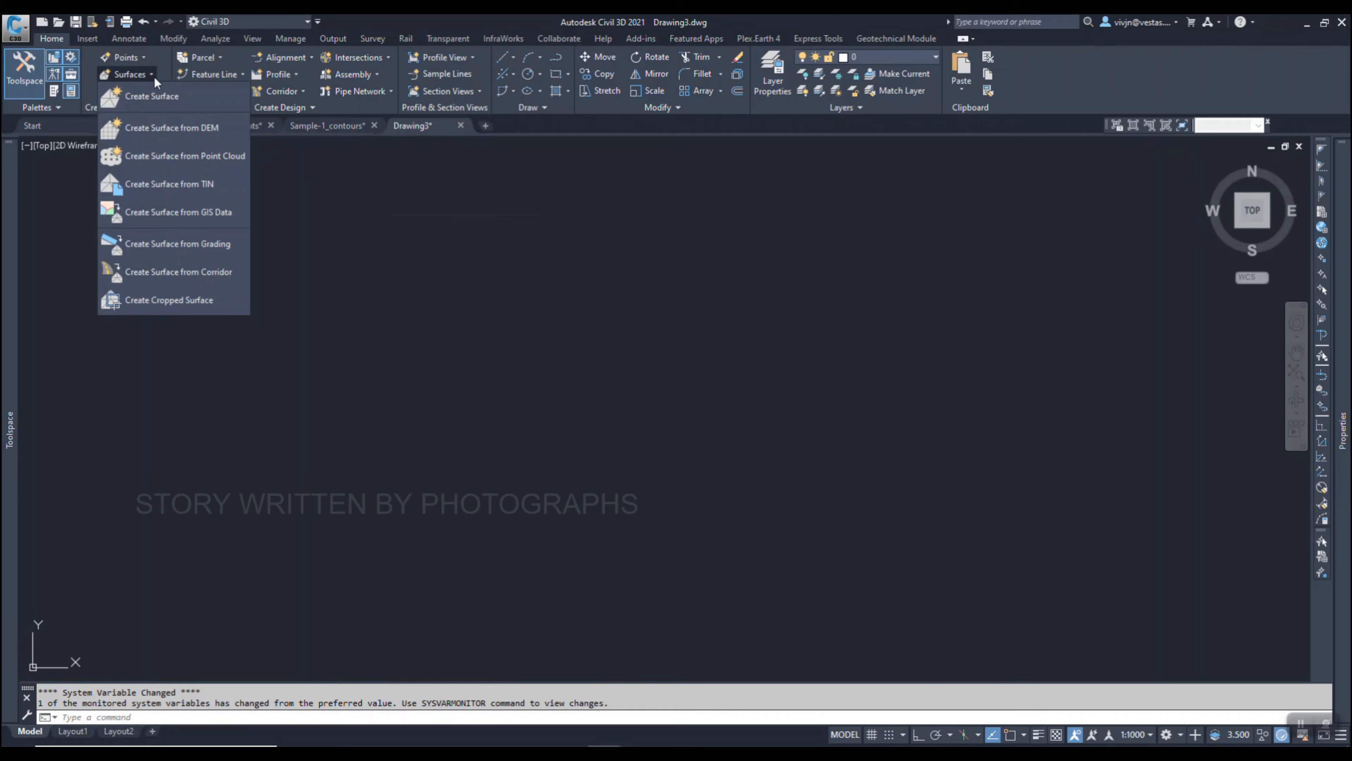
left_click(161, 96)
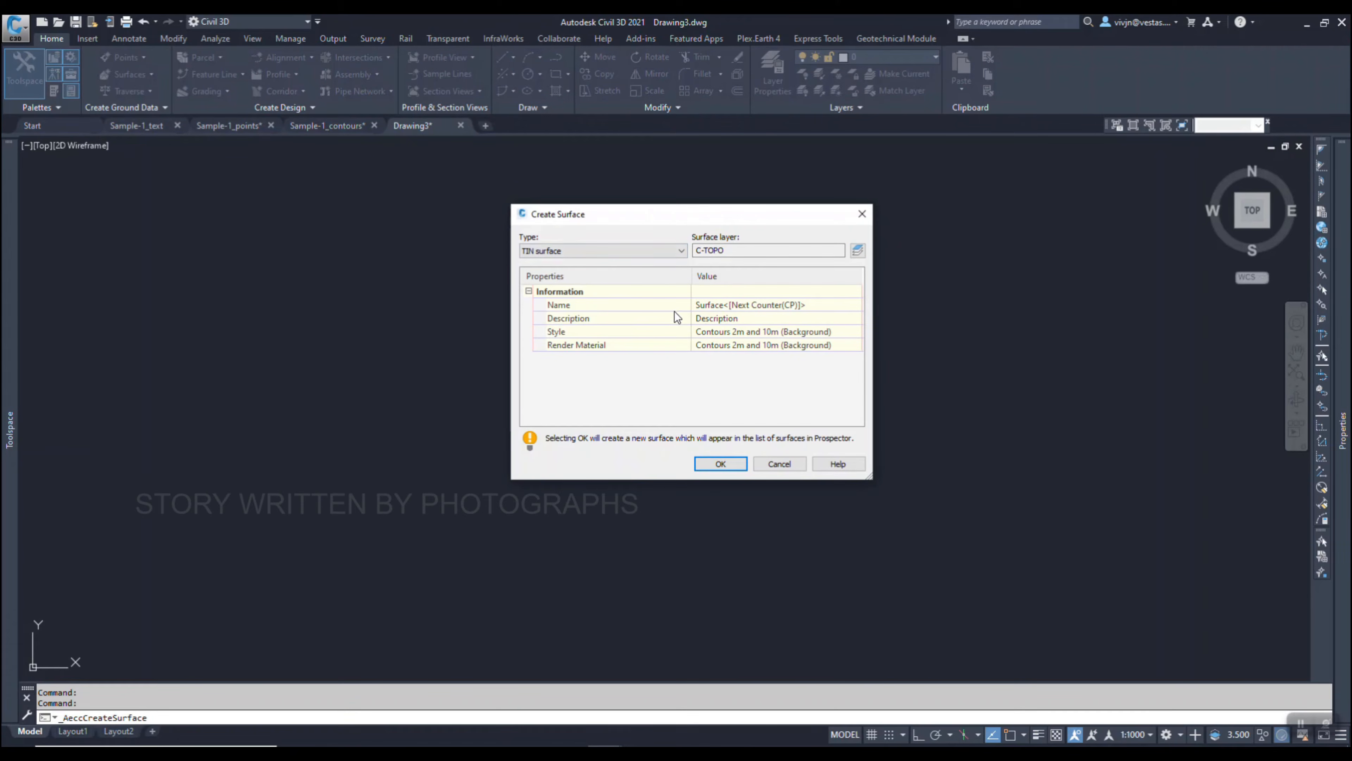
left_click_drag(650, 223, 526, 217)
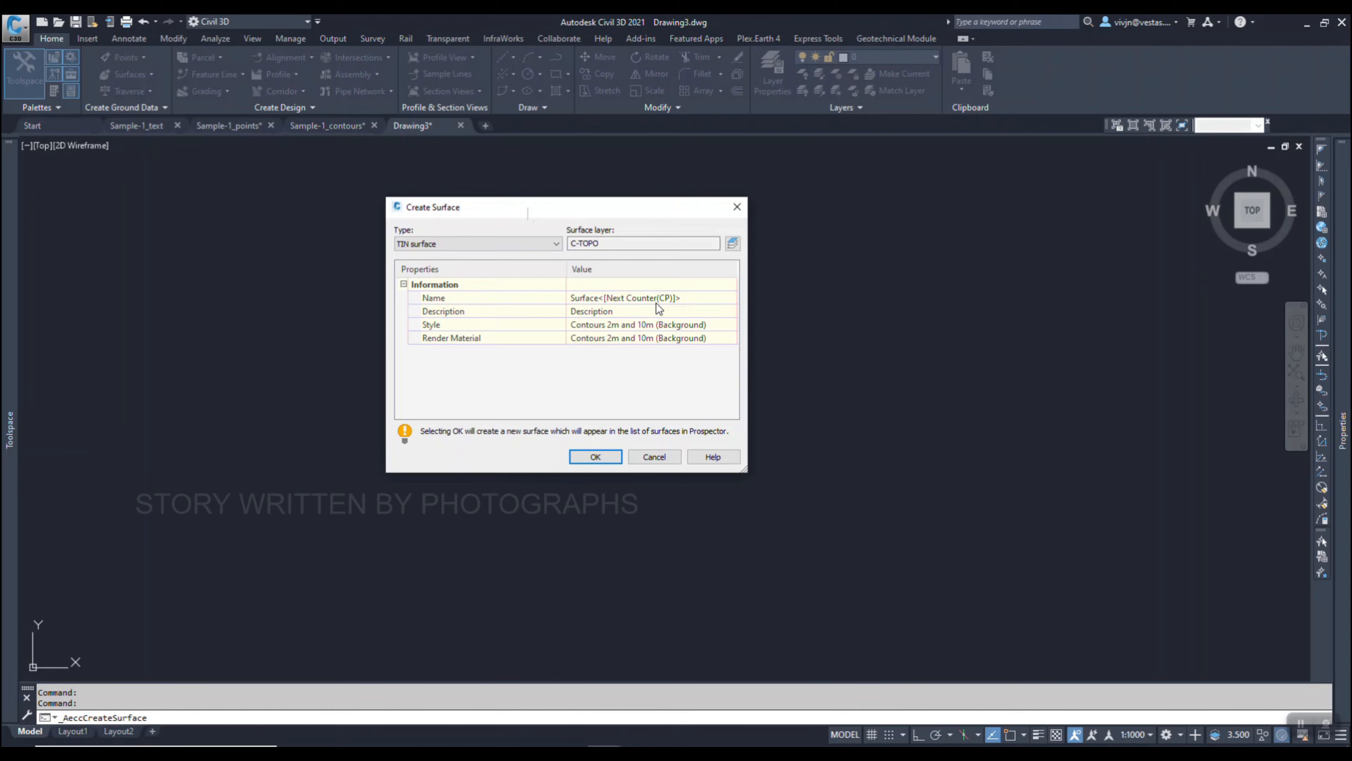
left_click(695, 302)
left_click(731, 298)
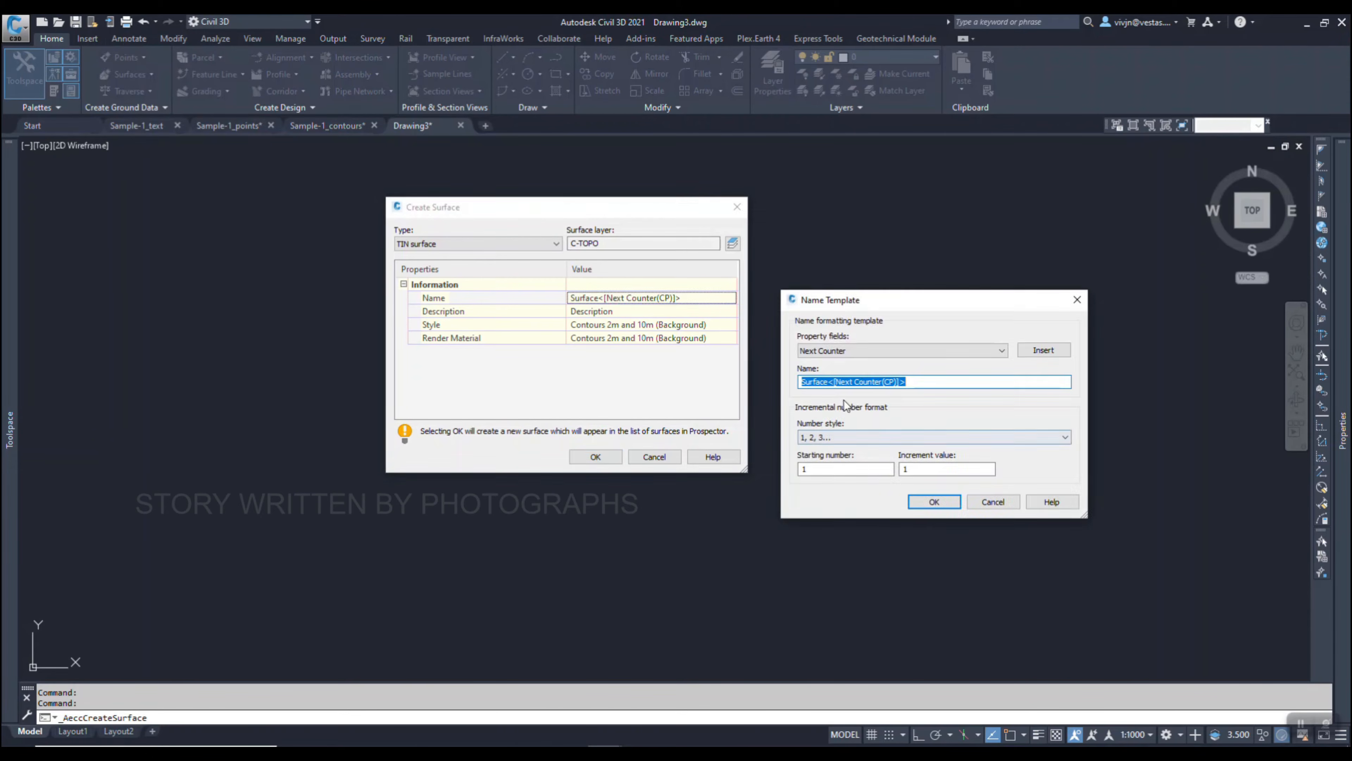
key("Return")
type("Su")
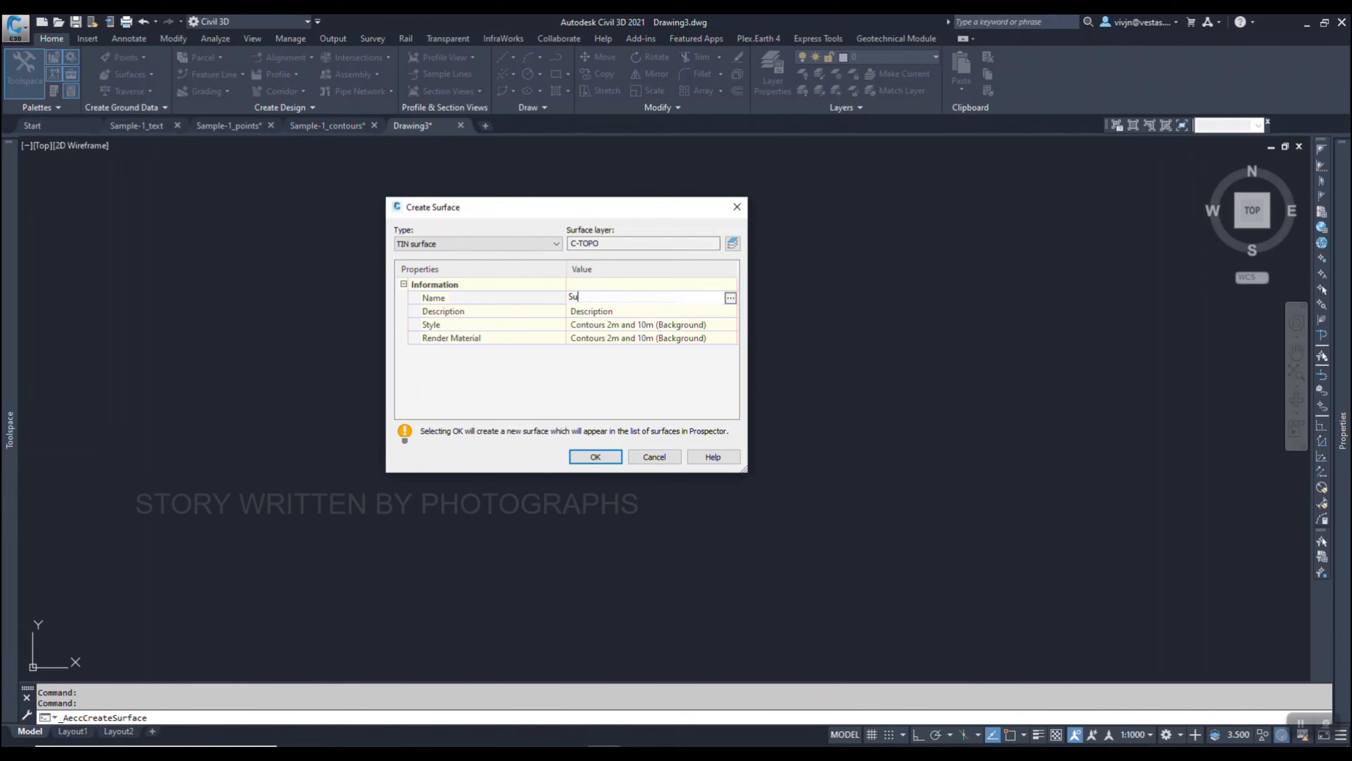
type("rface 1")
key("Return")
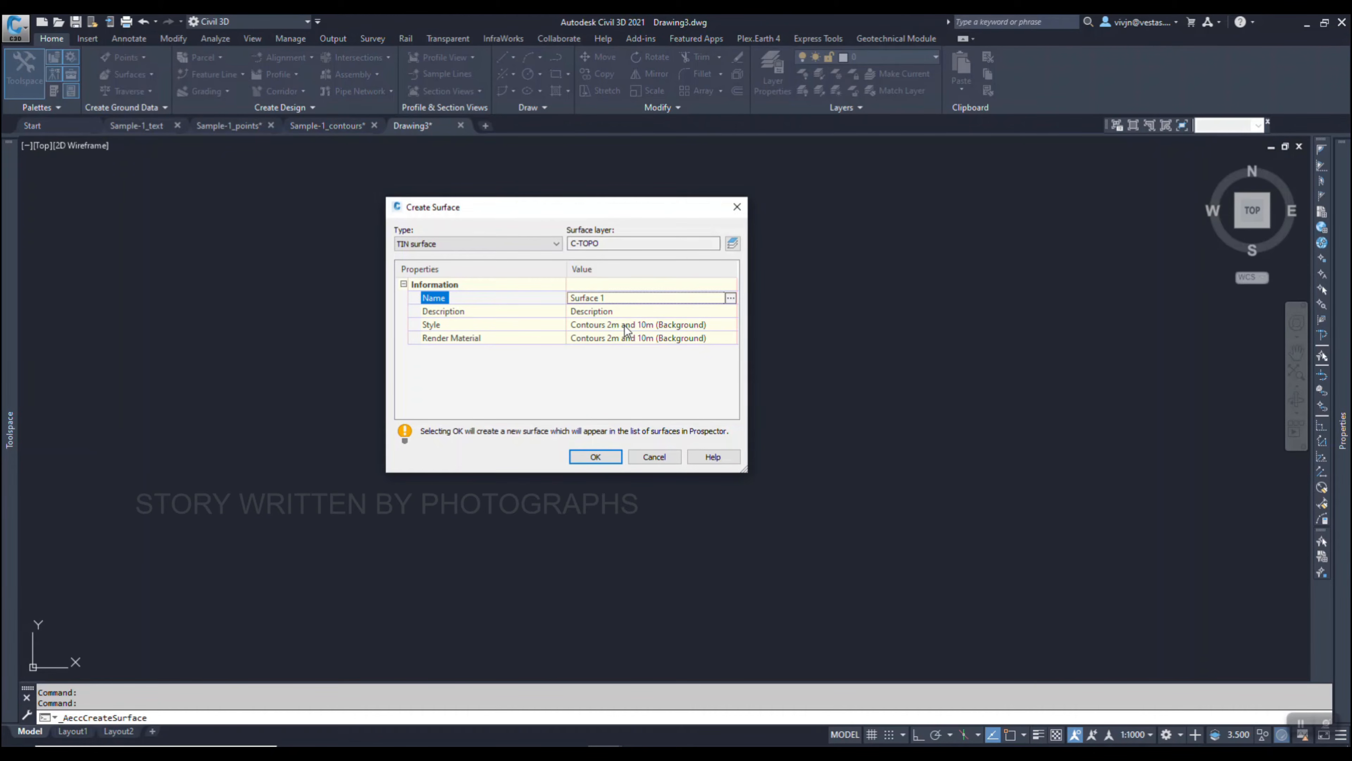
Set the surface style to Contours 1m and 5m (Background) and create the surface.
left_click(678, 326)
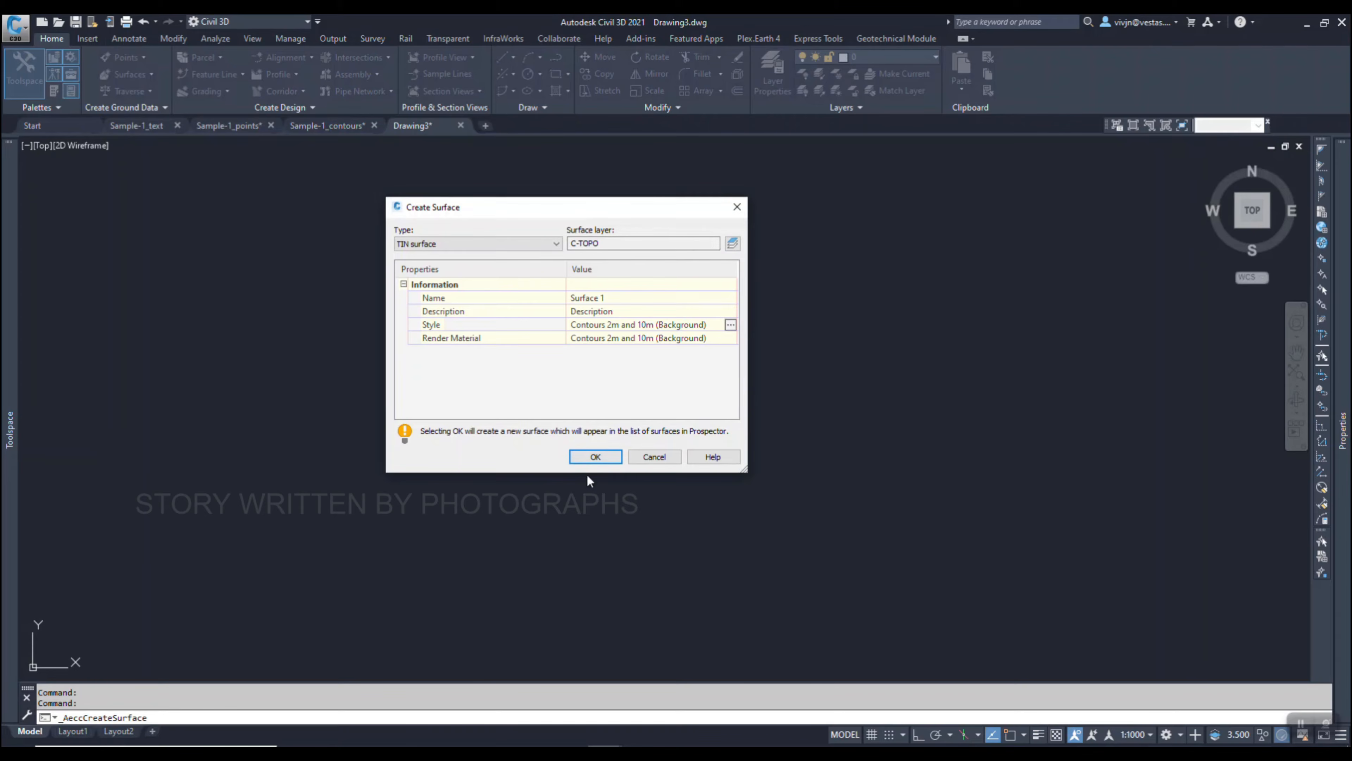
left_click(730, 324)
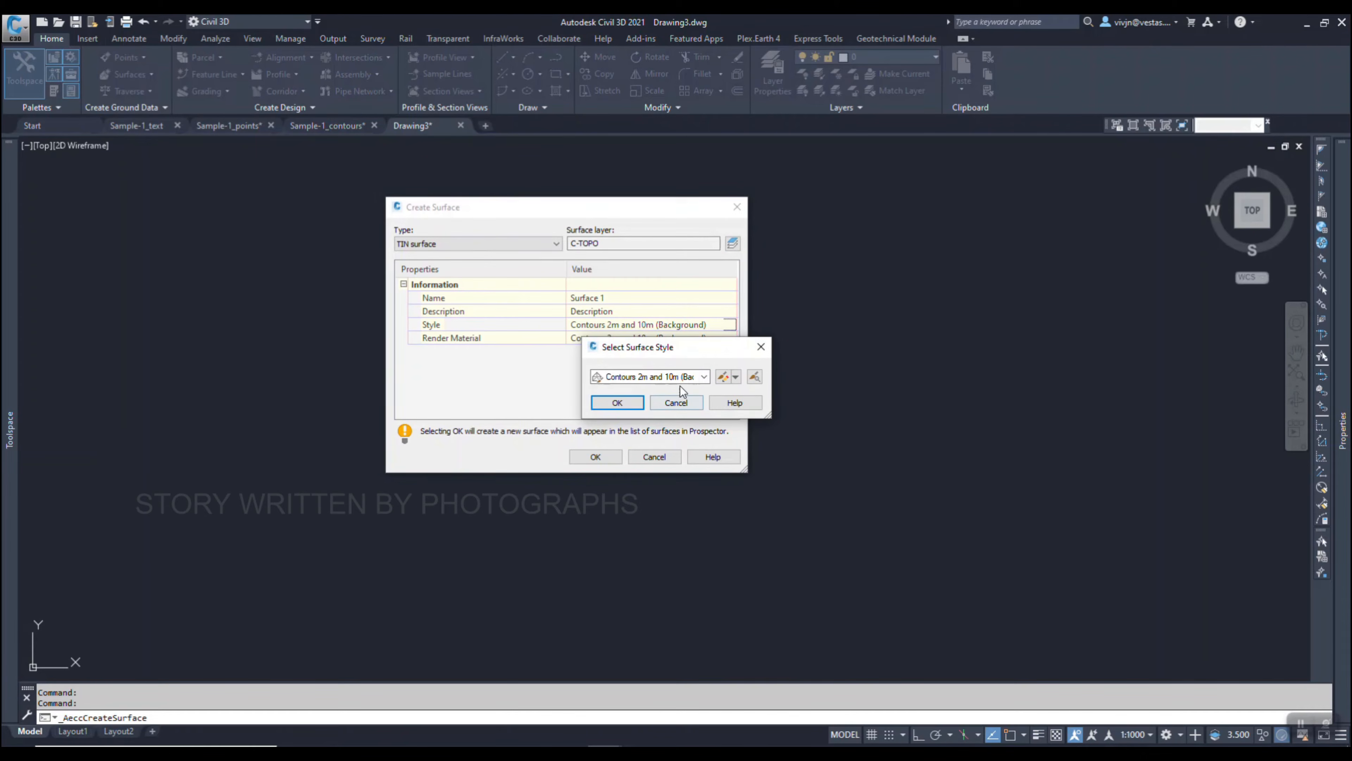
left_click(673, 378)
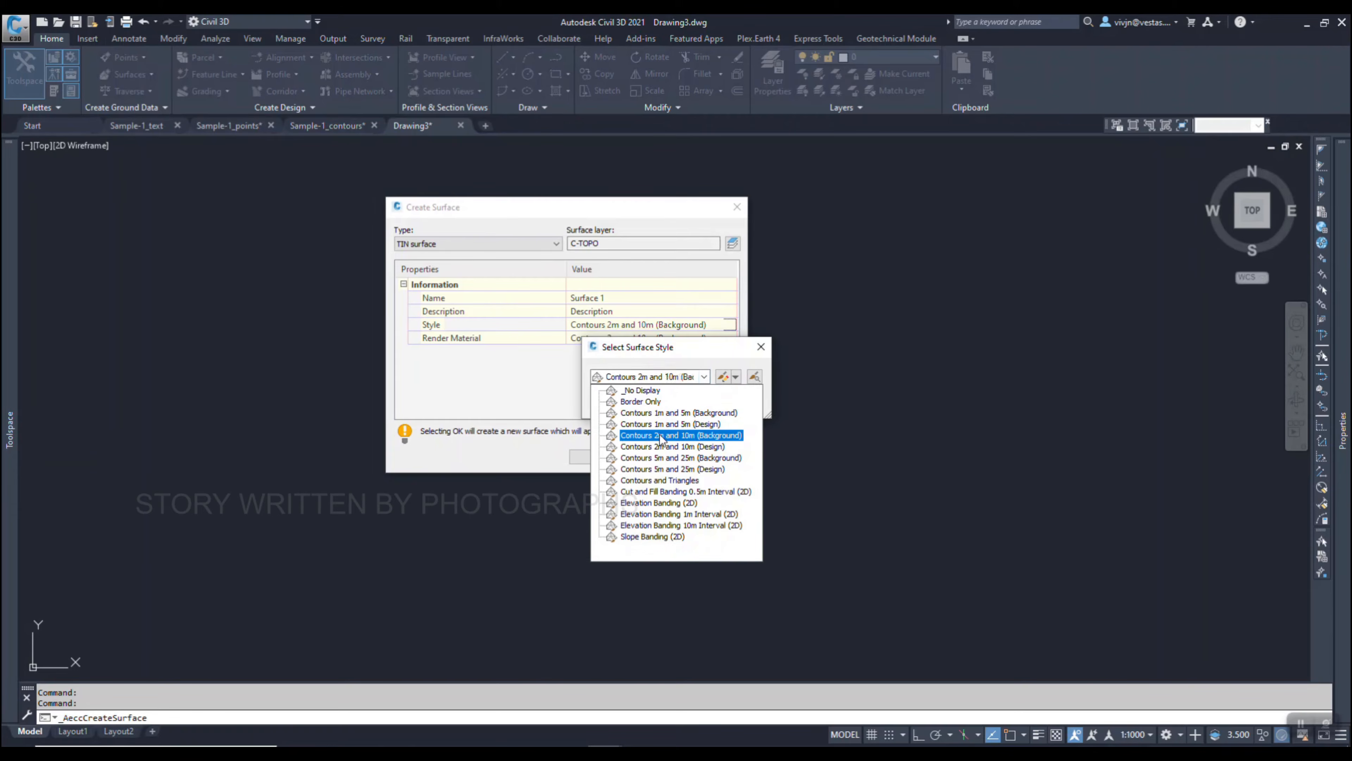
left_click(658, 414)
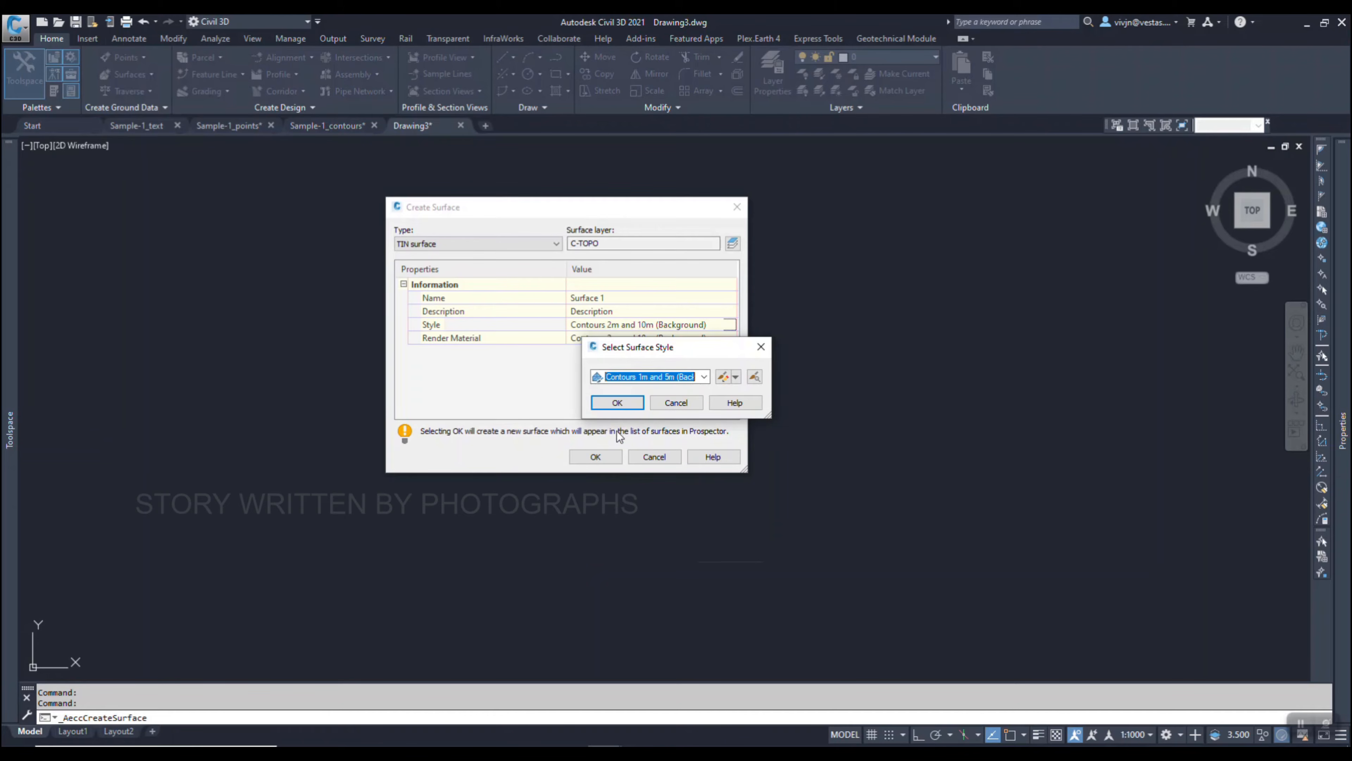
left_click(618, 403)
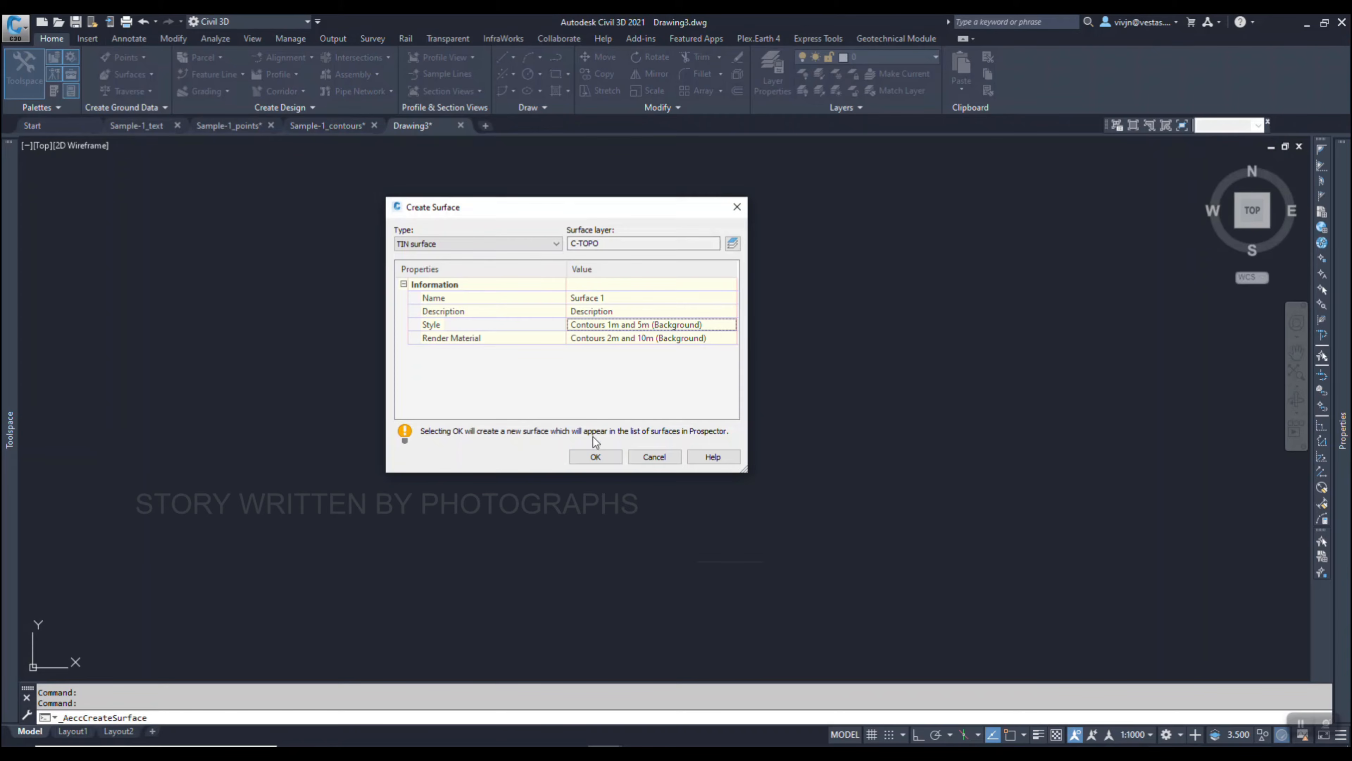
left_click(604, 460)
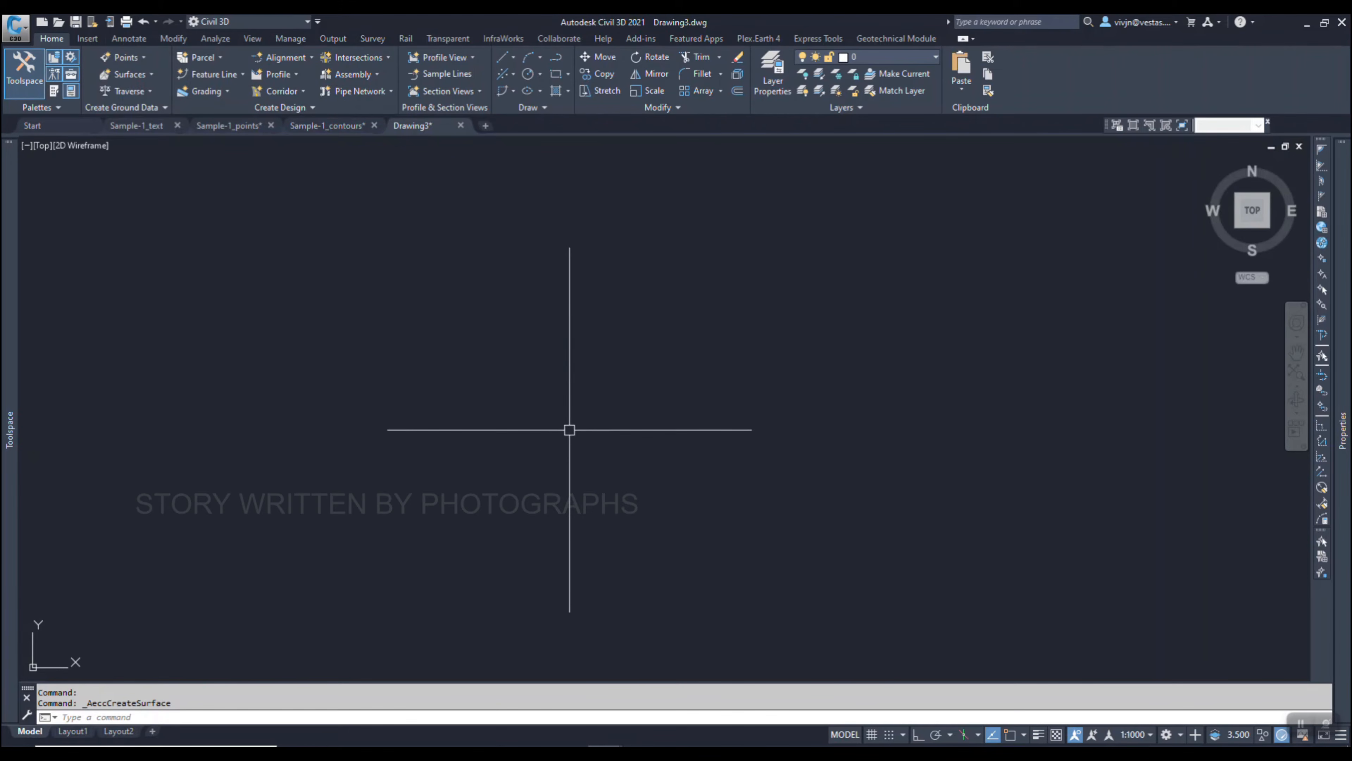
Expand Surface 1 down to its Definition in the Prospector and examine the Boundaries, Breaklines and Contours data types.
mouse_move(7, 303)
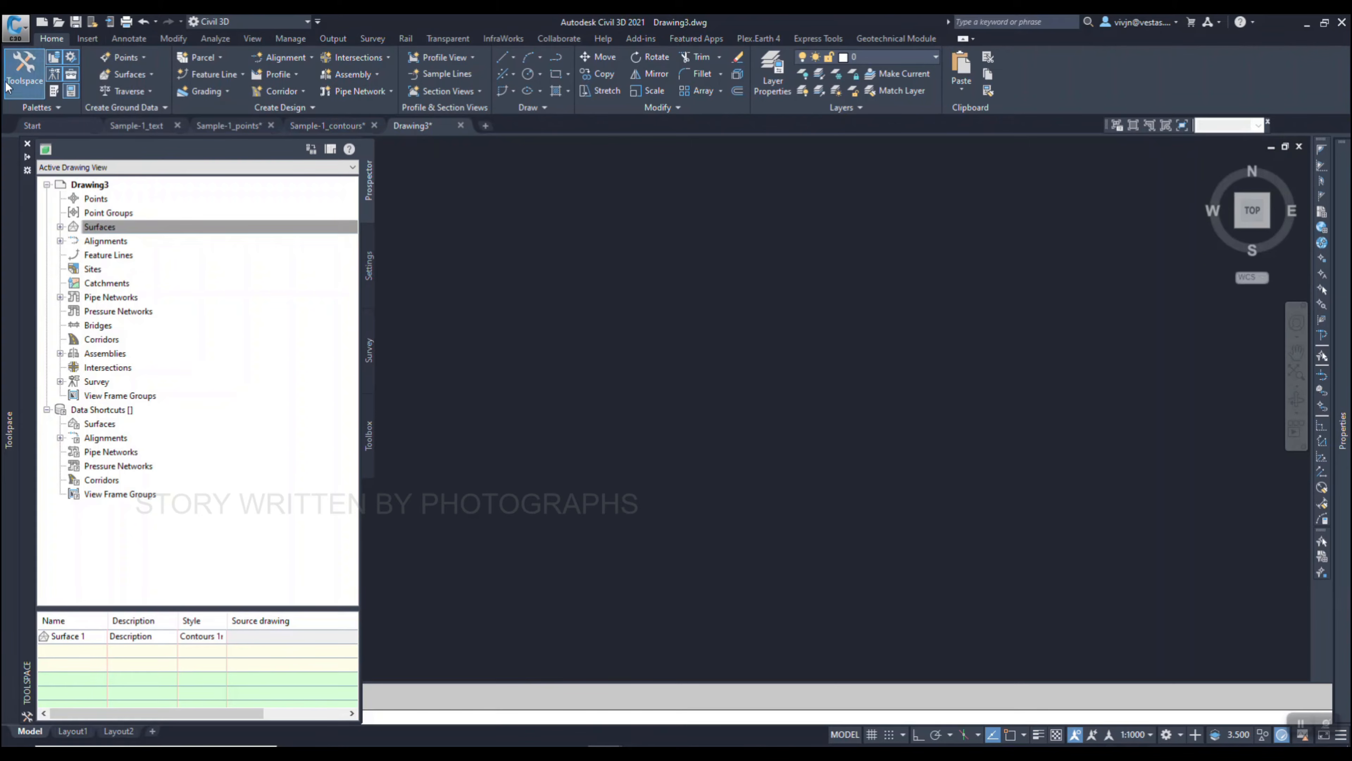
left_click(60, 228)
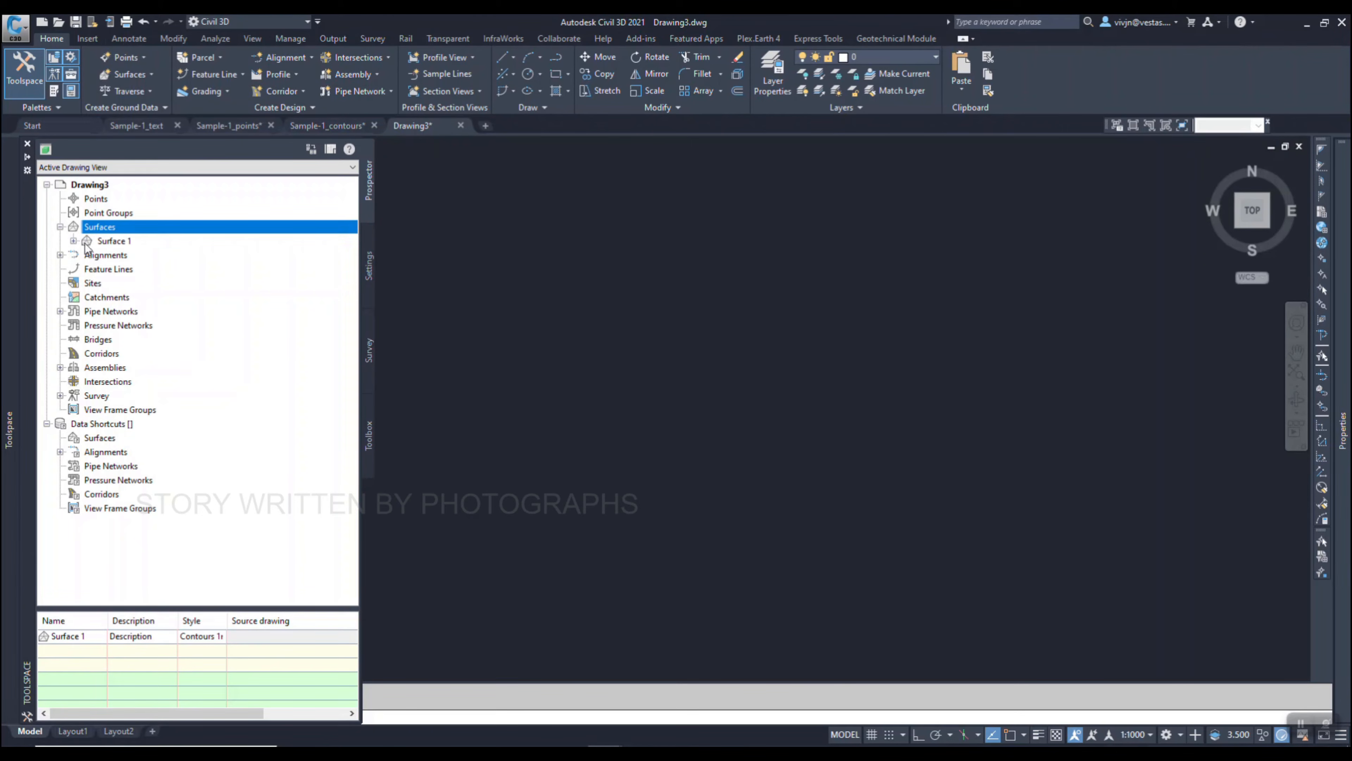
left_click(107, 245)
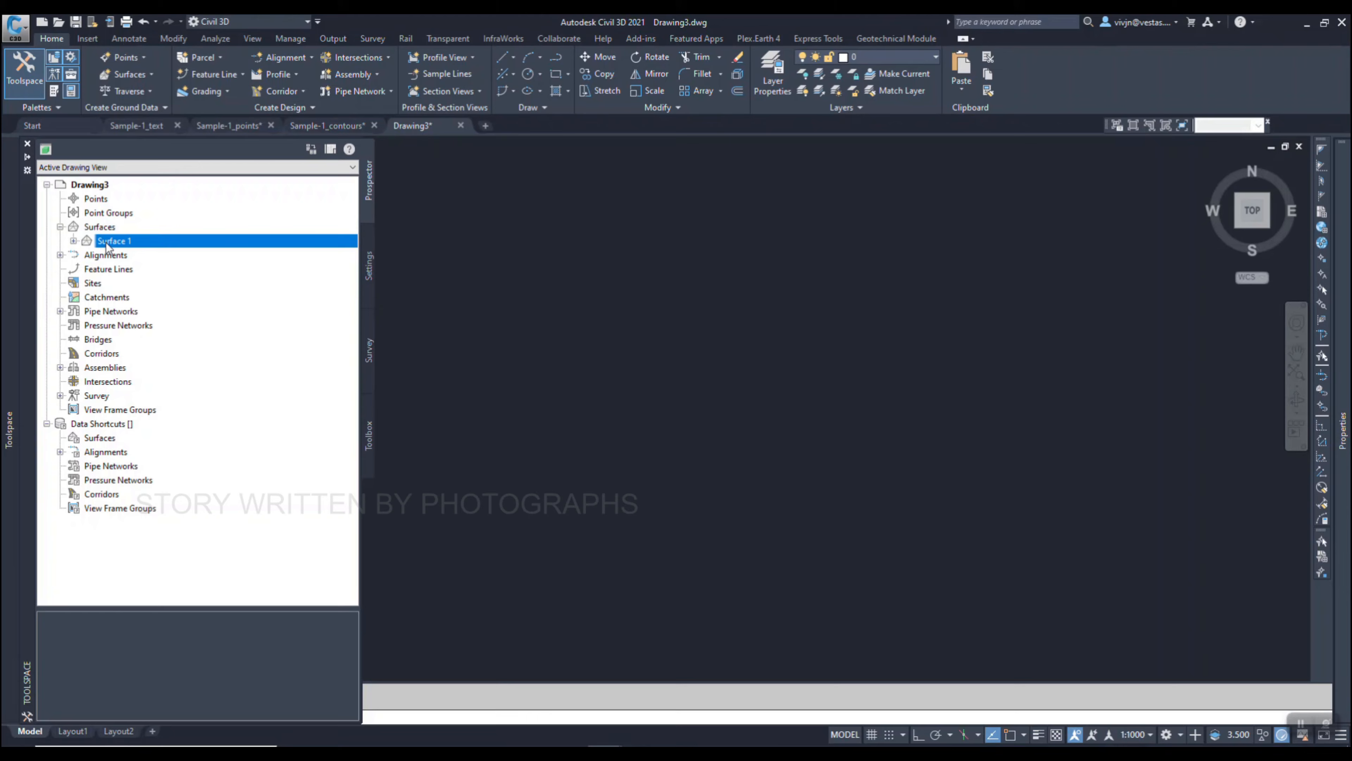
left_click(74, 241)
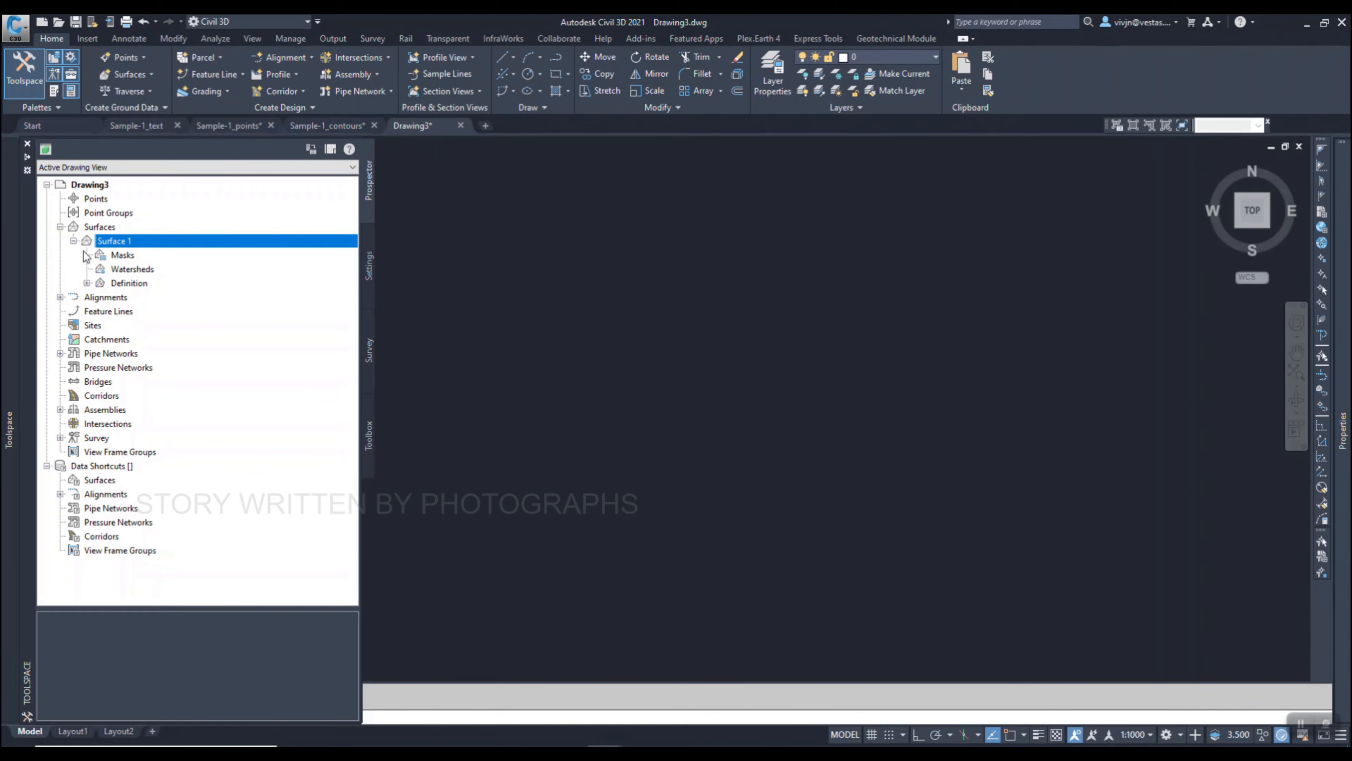
left_click(129, 284)
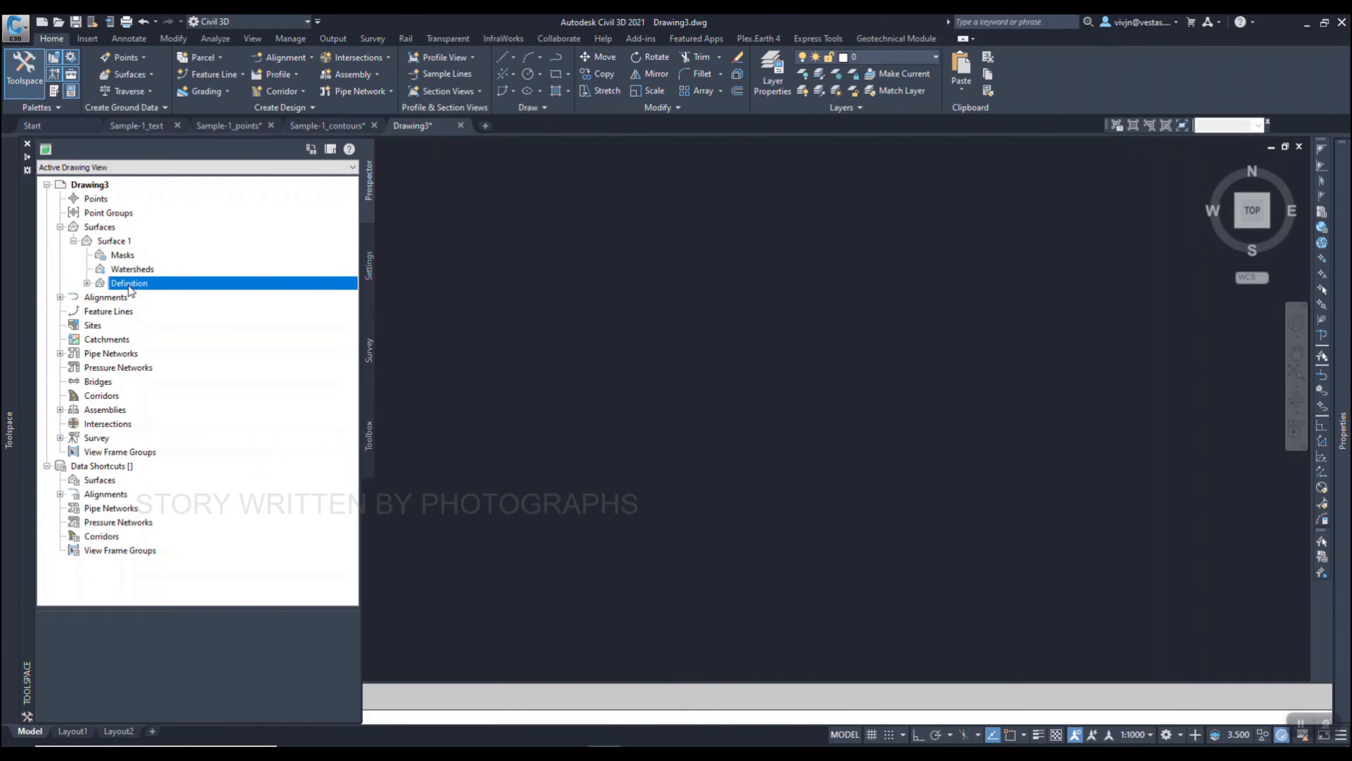
left_click(86, 283)
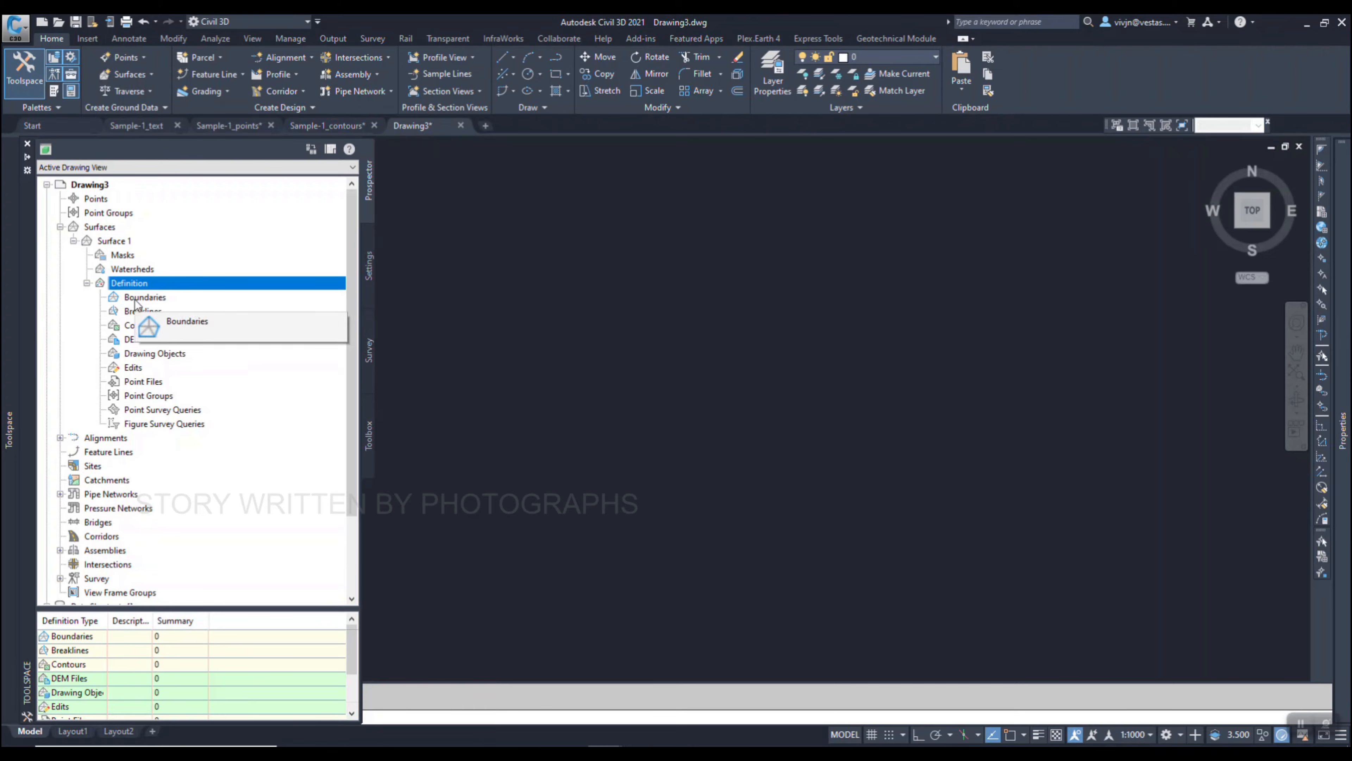
left_click(155, 299)
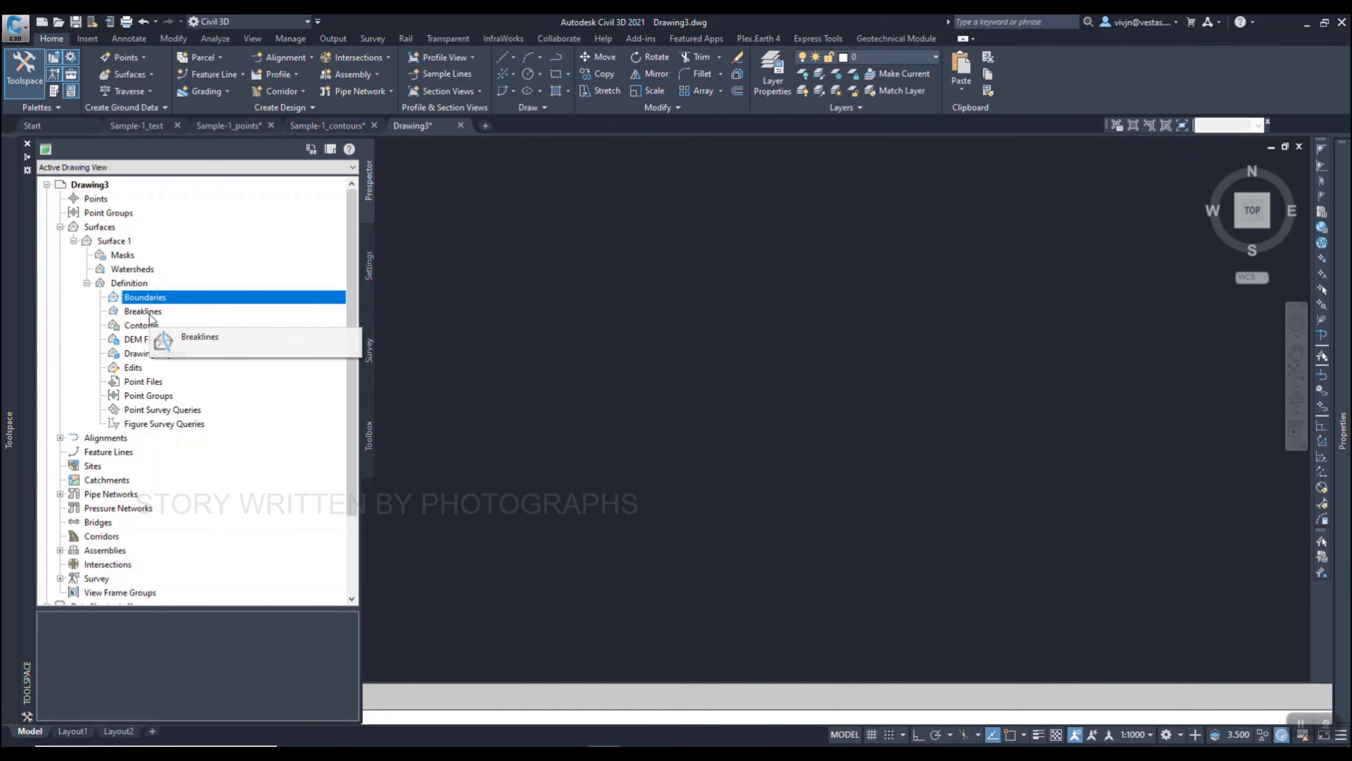
left_click(151, 314)
left_click(151, 328)
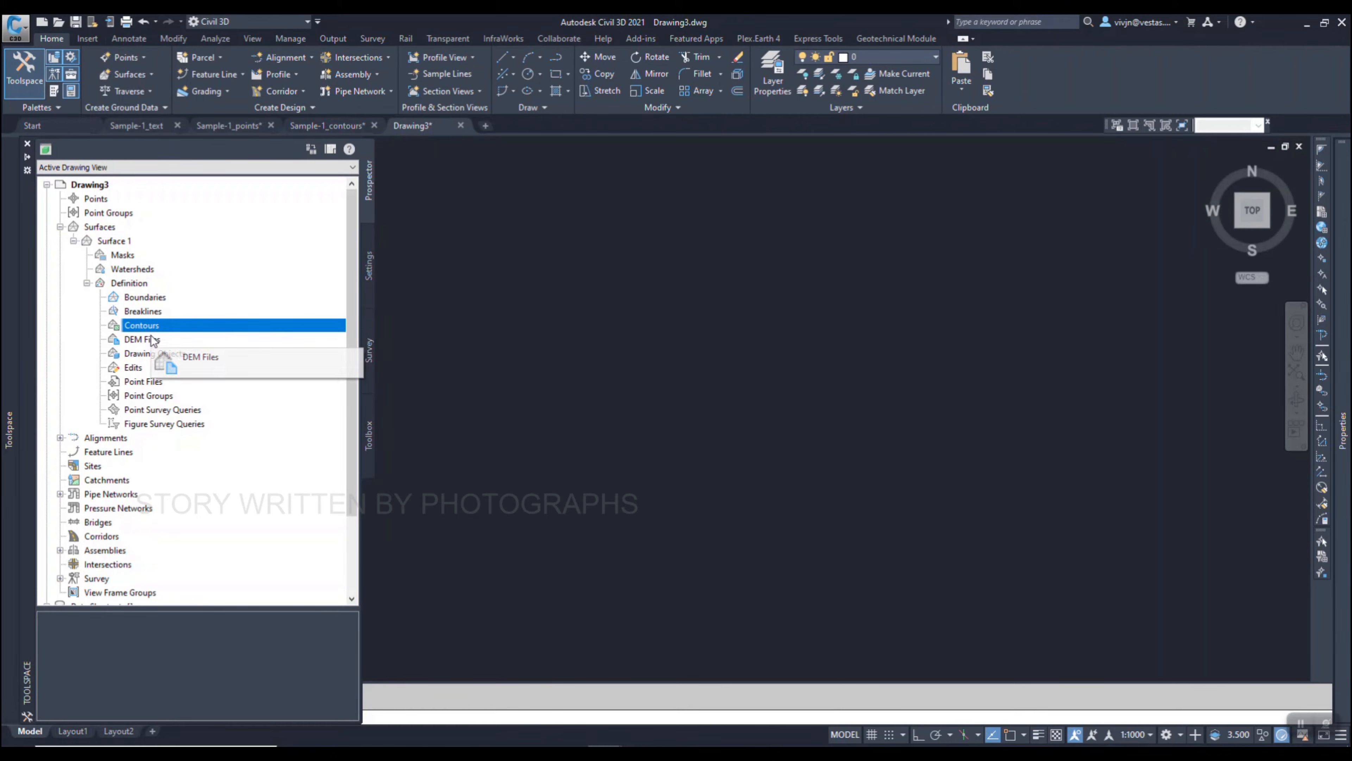
left_click(494, 351)
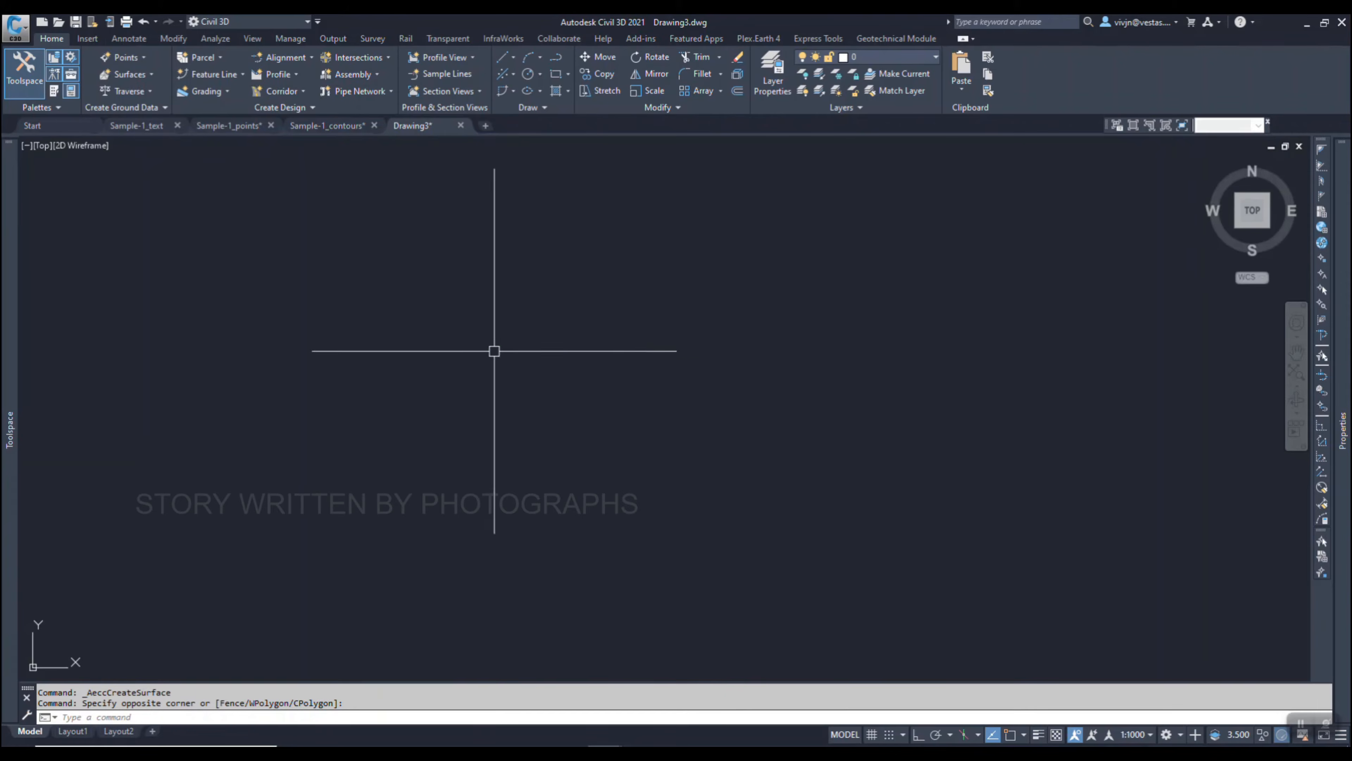
Switch to the Sample-1_contours drawing and check the elevation properties of two contour polylines along the eastern edge.
left_click(341, 126)
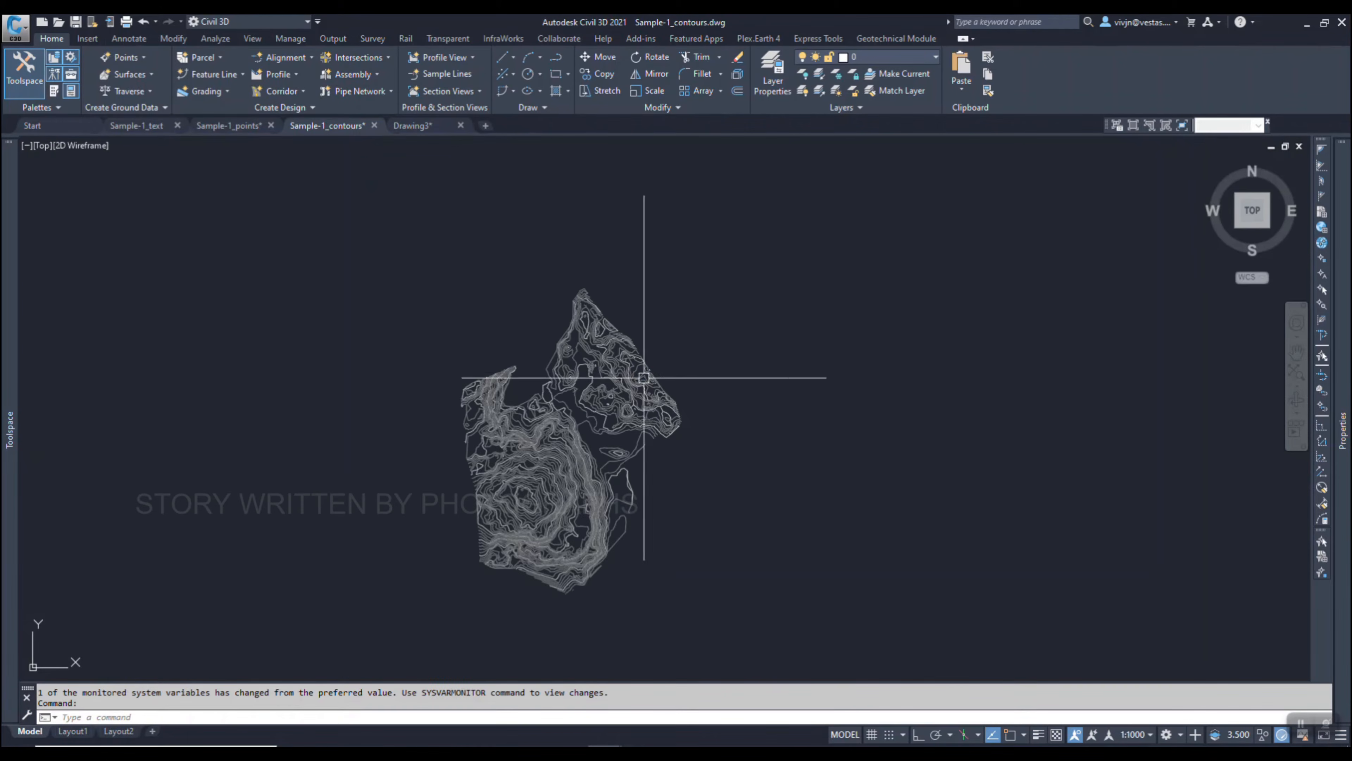
scroll(644, 377, "down", 3)
scroll(604, 377, "up", 5)
left_click(664, 349)
scroll(532, 389, "up", 8)
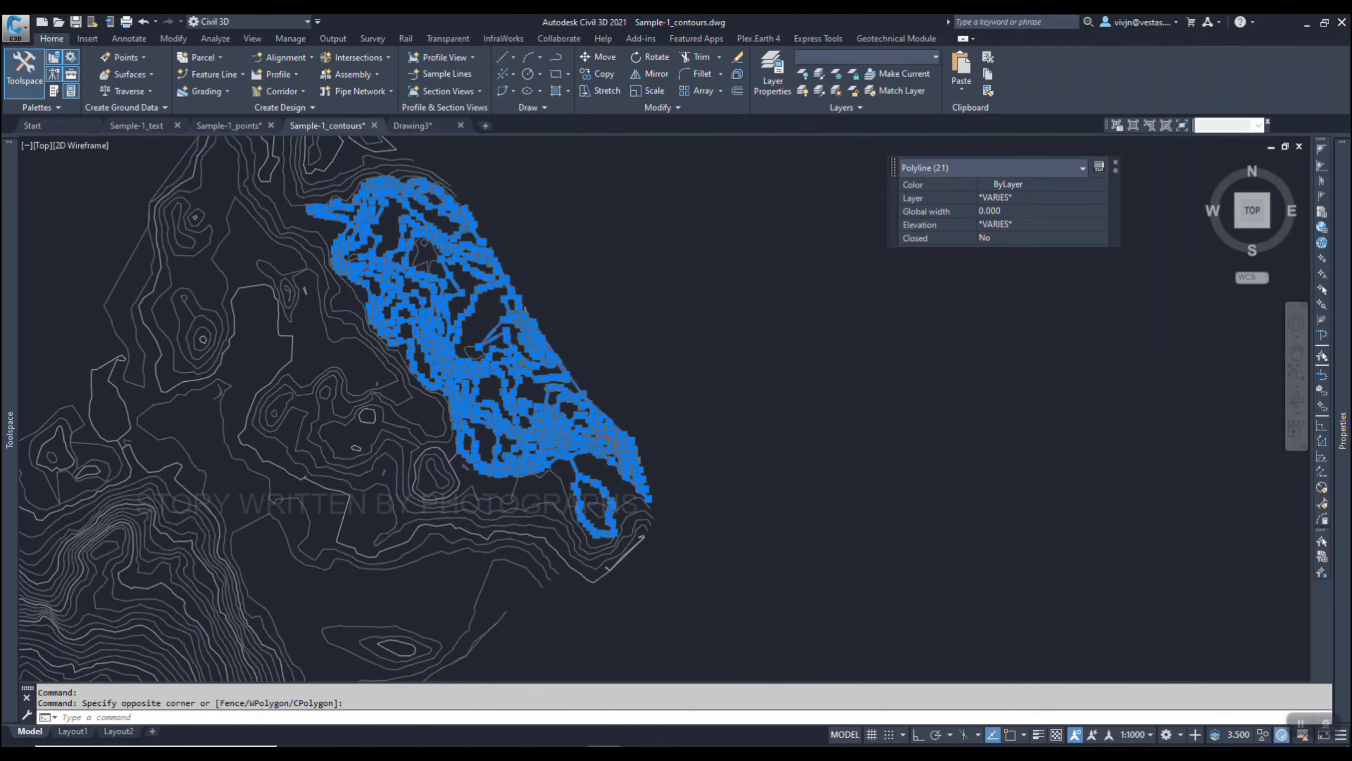
key("Escape")
left_click(351, 425)
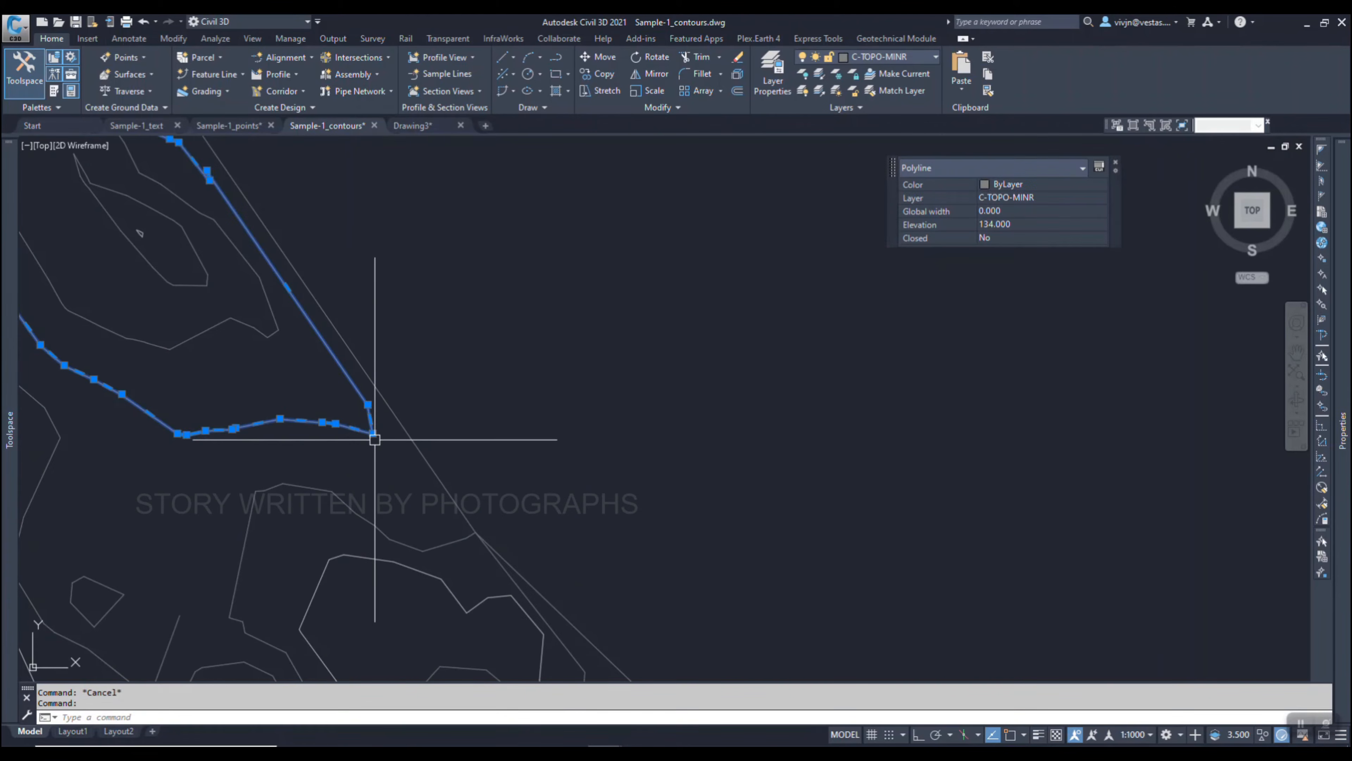
scroll(396, 541, "up", 5)
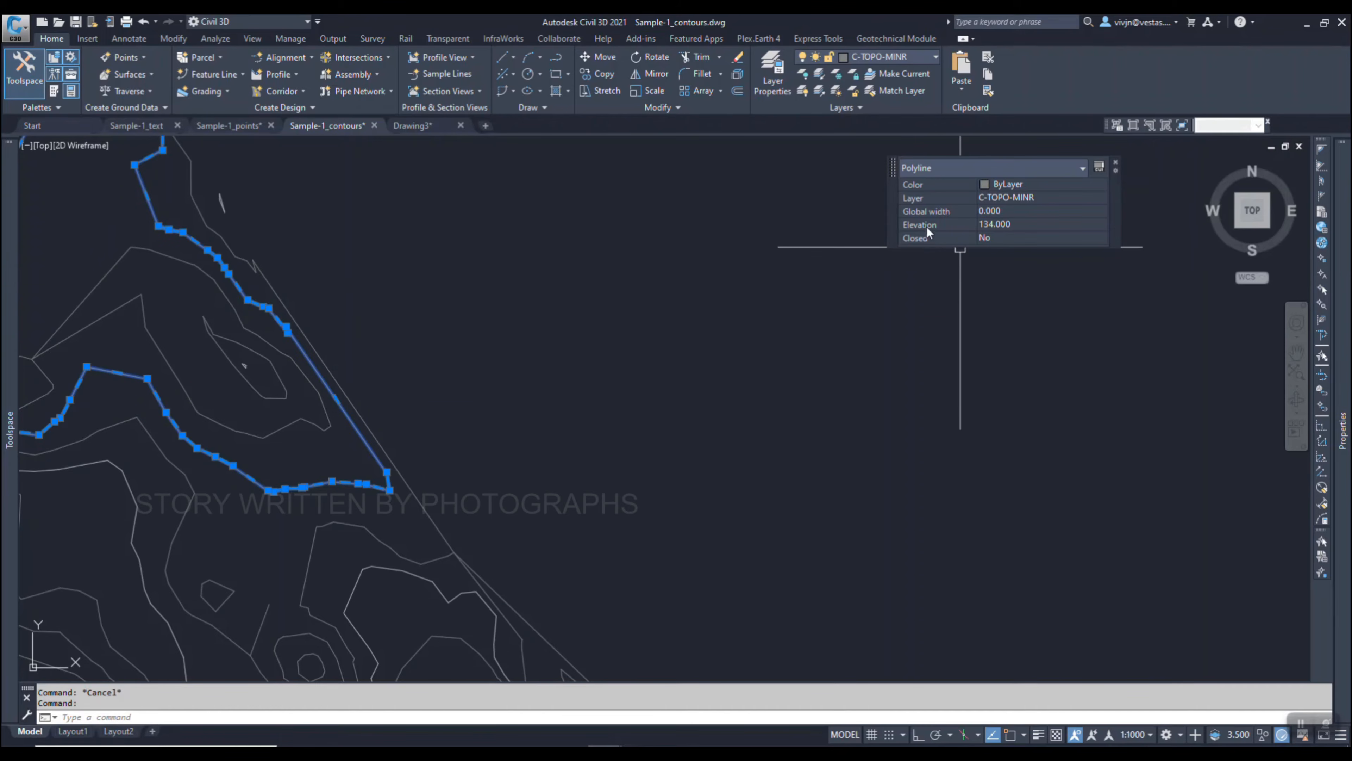
key("Escape")
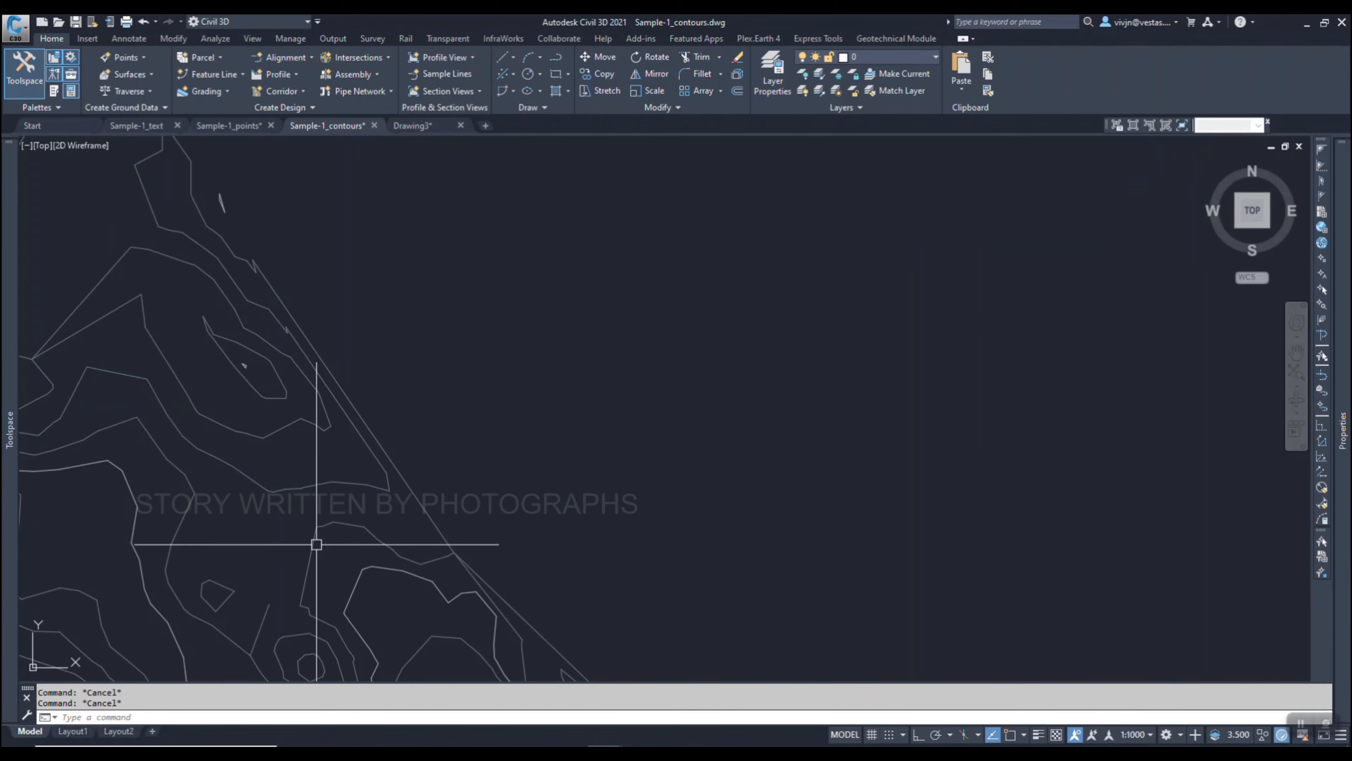
left_click(325, 527)
key("ctrl+1")
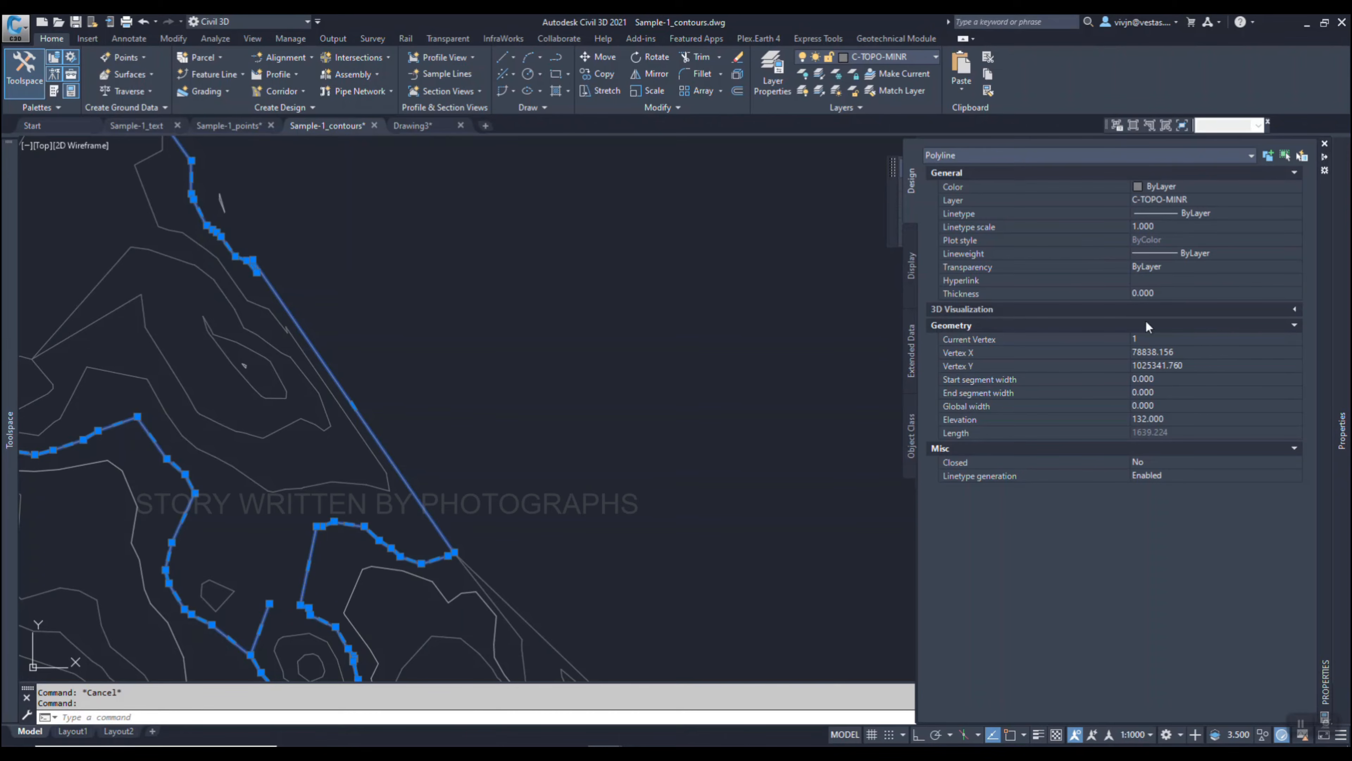
Copy all the contour polylines in the Sample-1_contours drawing to the clipboard.
left_click(1166, 421)
key("Escape")
key("Escape")
scroll(564, 402, "down", 10)
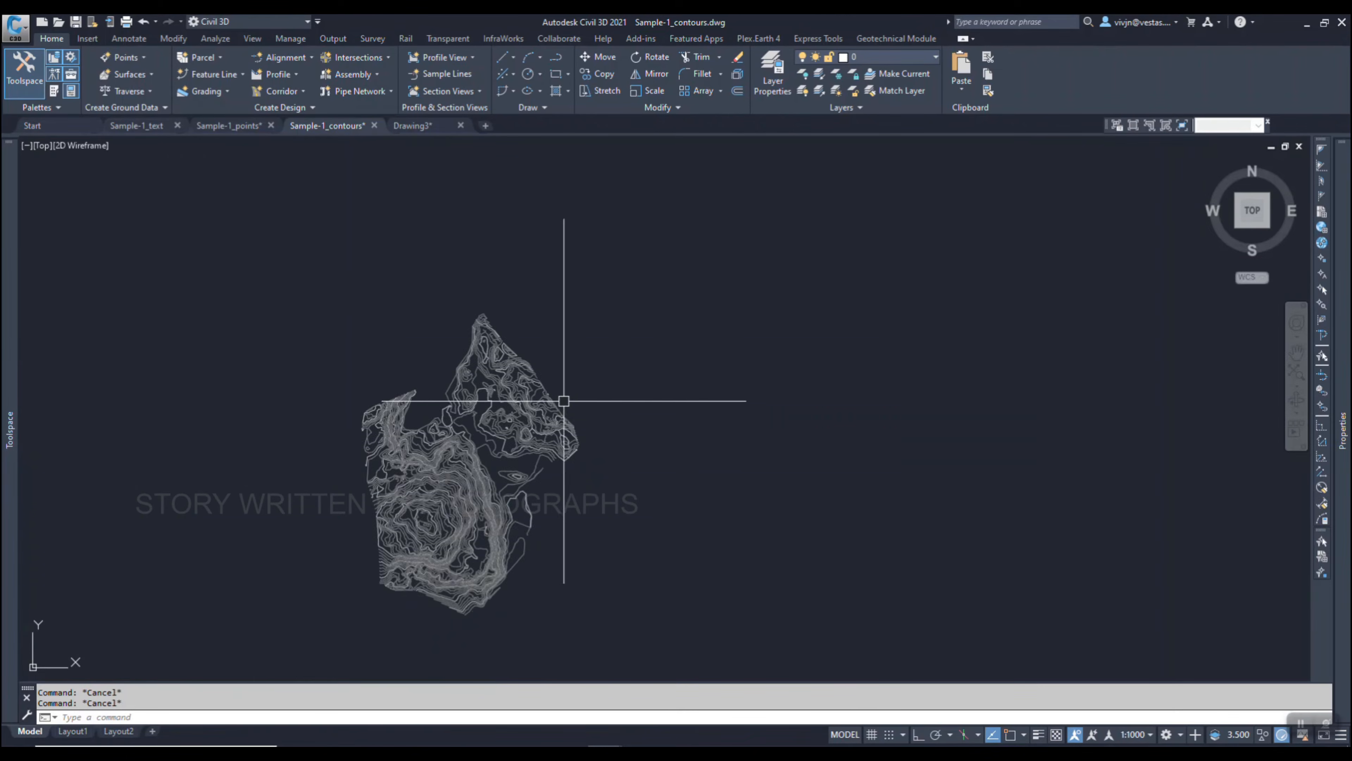
middle_click_drag(564, 400, 681, 316)
left_click(765, 203)
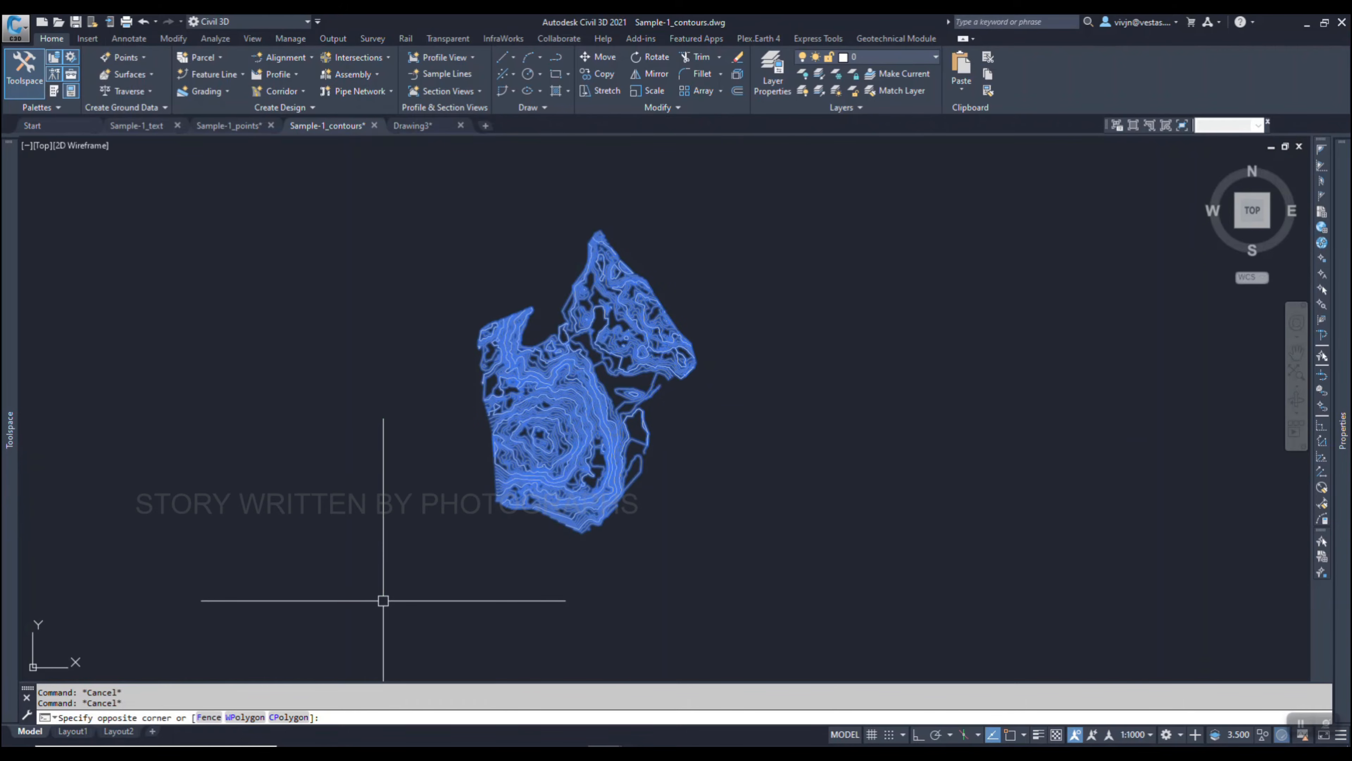
left_click(384, 600)
key("ctrl+c")
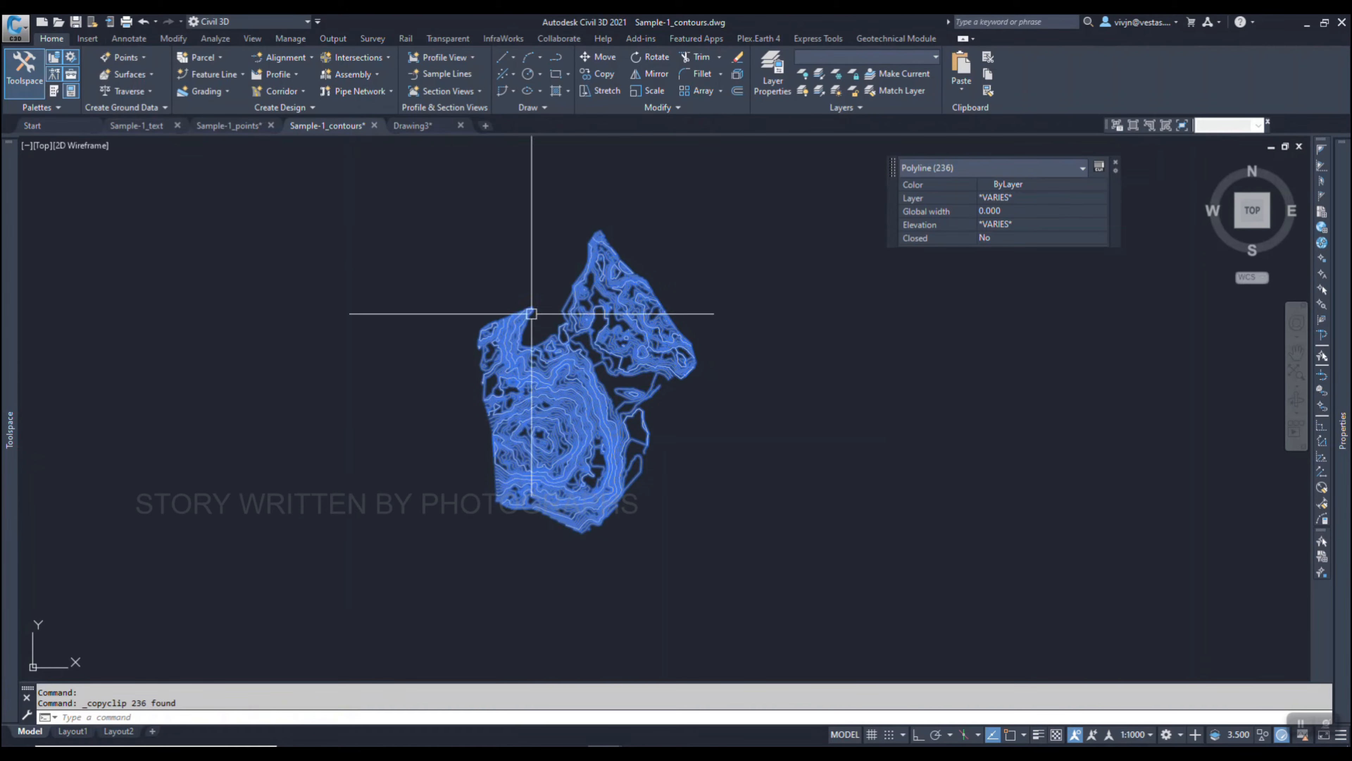
Switch to Drawing3, paste the copied contours to their original coordinates and zoom to the drawing's extents.
left_click(426, 126)
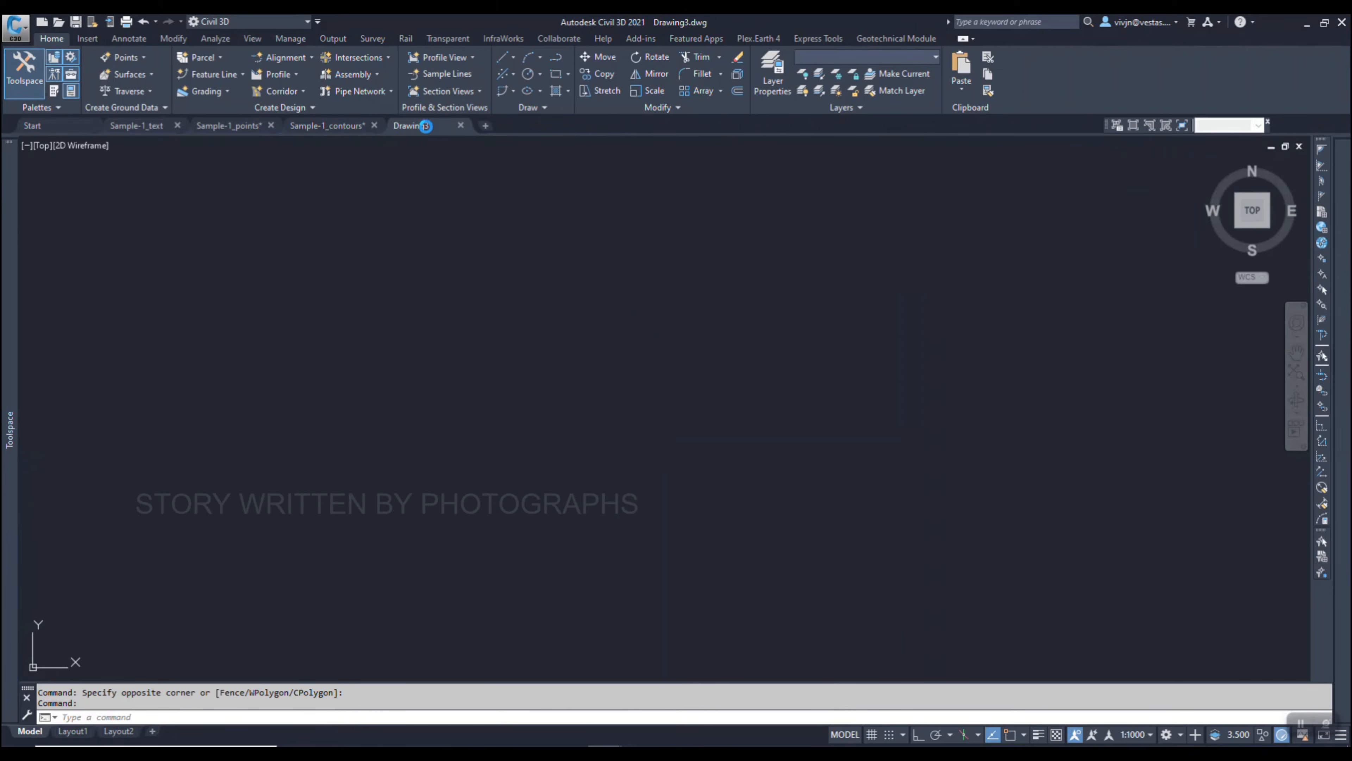
left_click(961, 89)
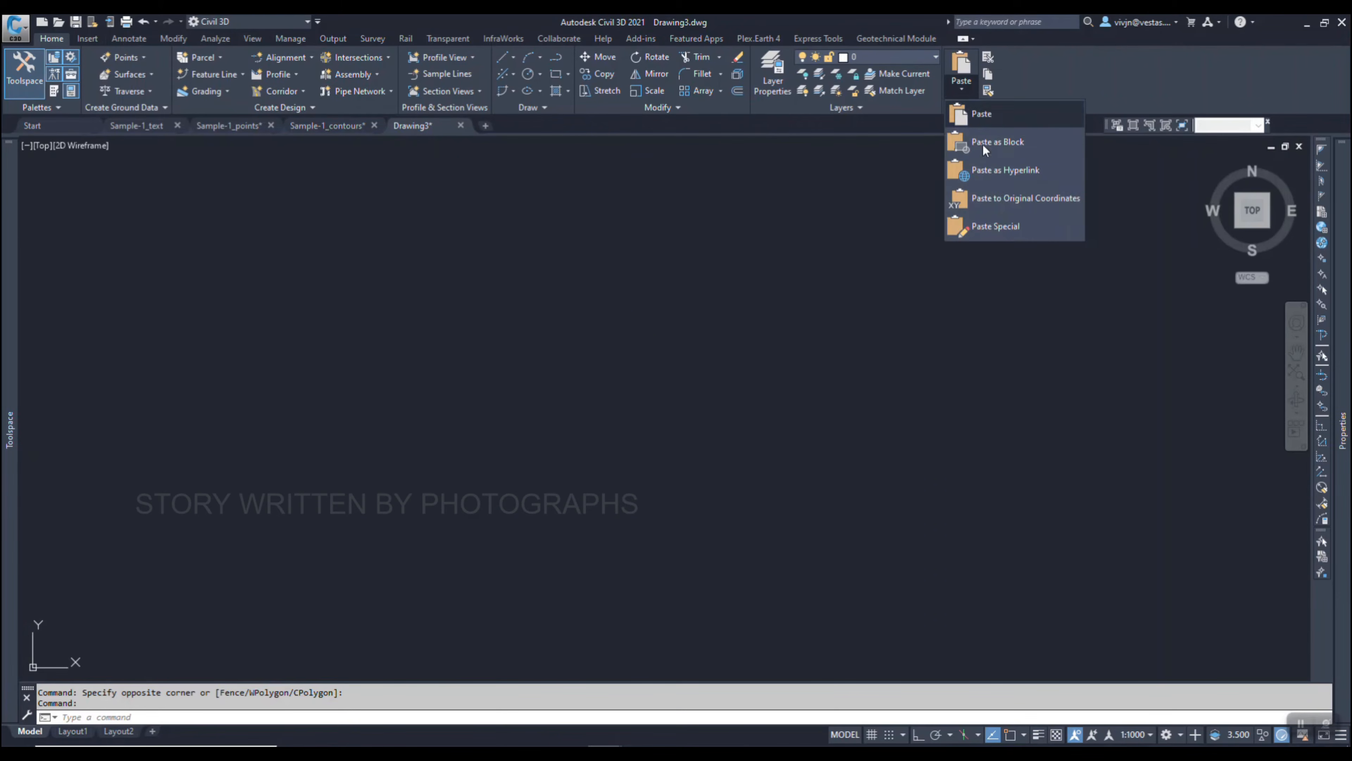
left_click(1006, 202)
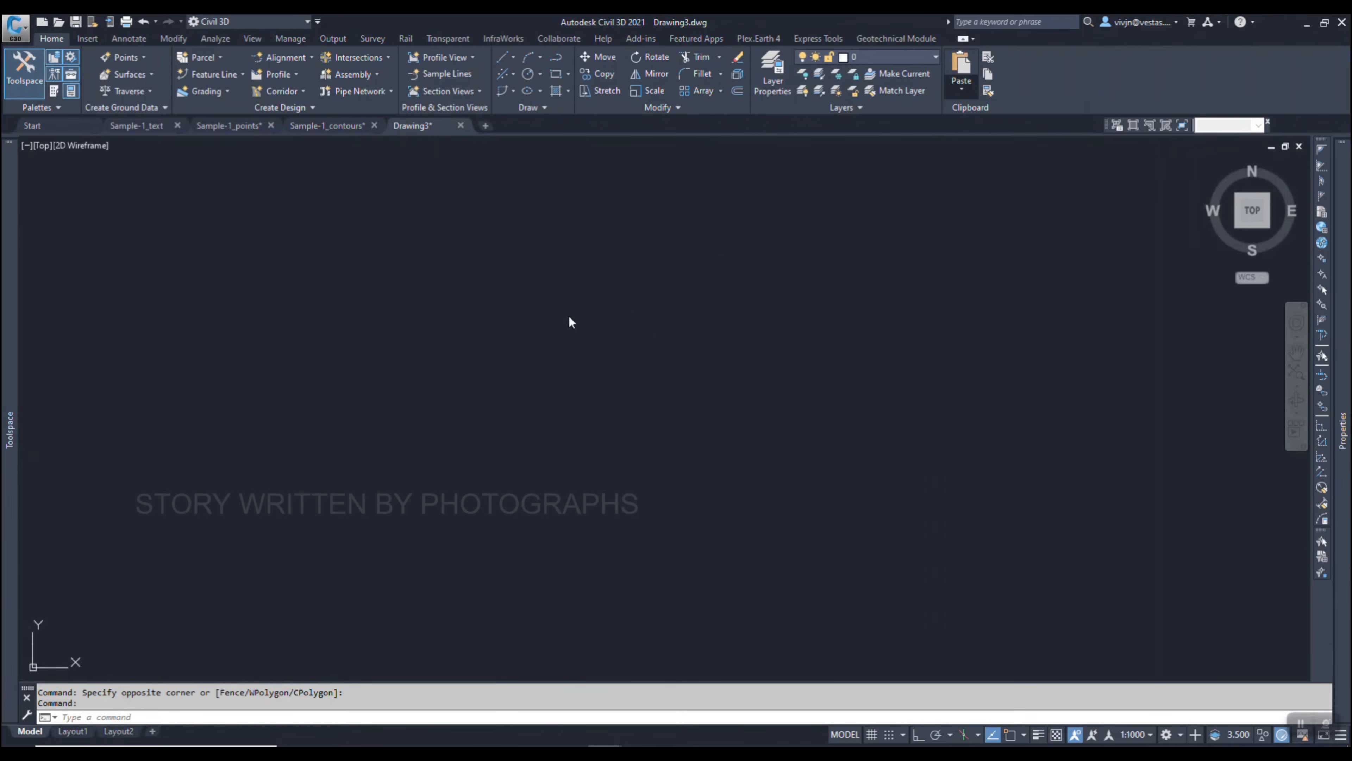
middle_click(547, 354)
middle_click(547, 354)
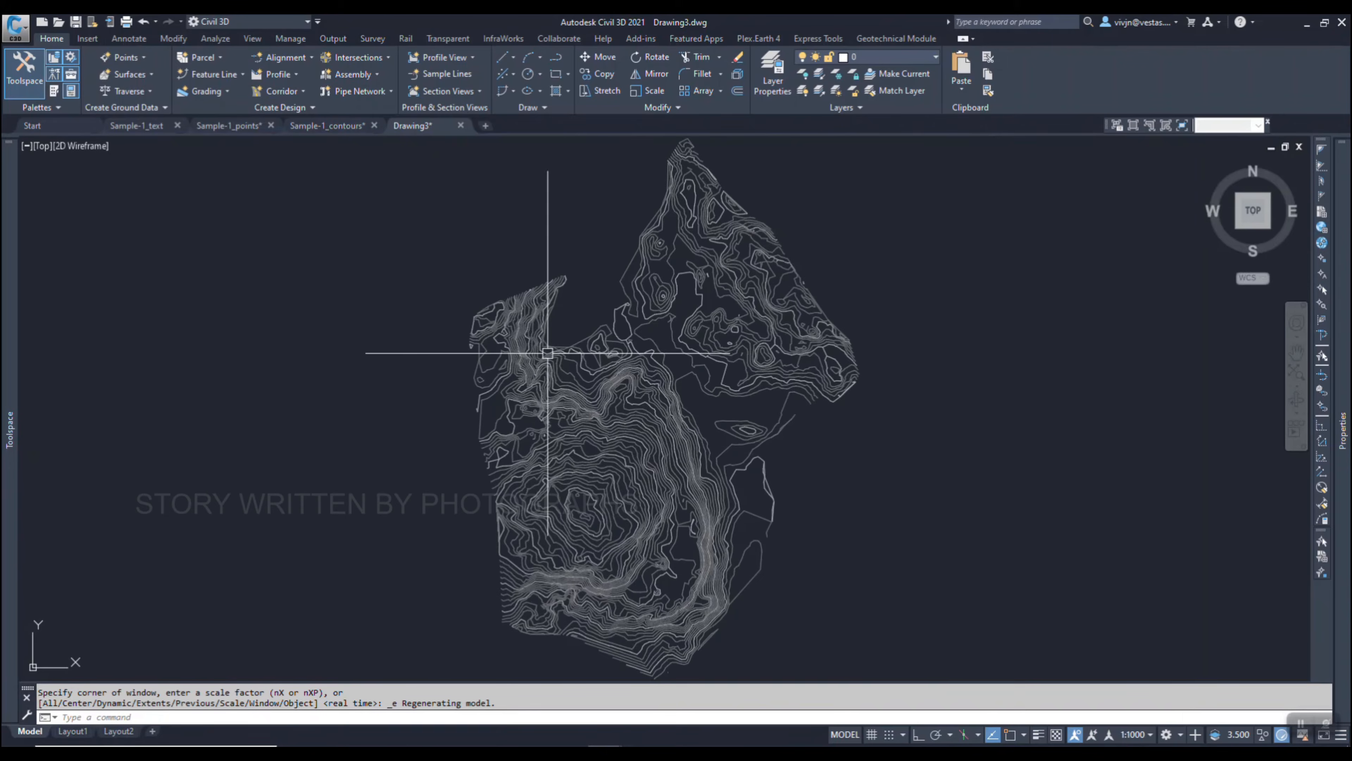
Highlight the pasted contour polylines to examine their coverage, and clear the selection.
left_click(951, 287)
left_click(574, 459)
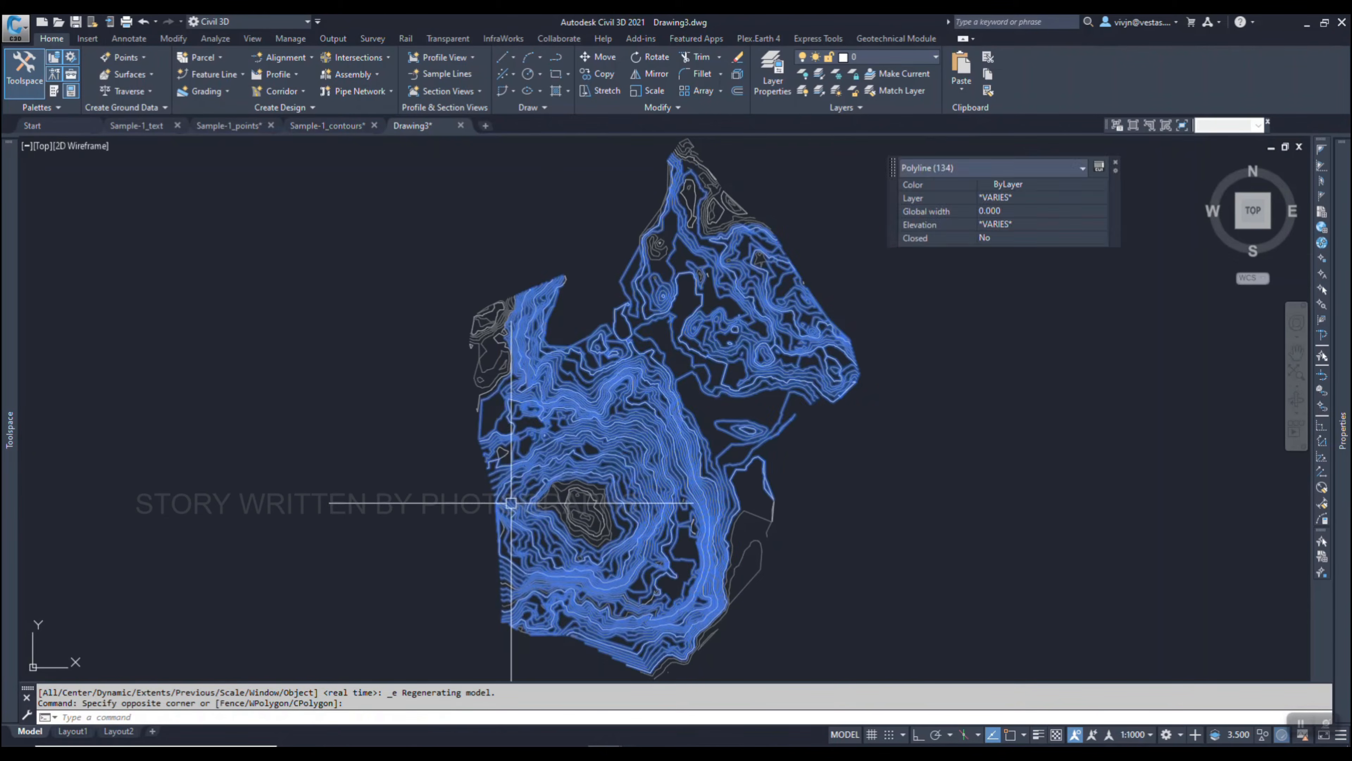
key("Escape")
key("Escape")
scroll(559, 329, "down", 3)
left_click(437, 252)
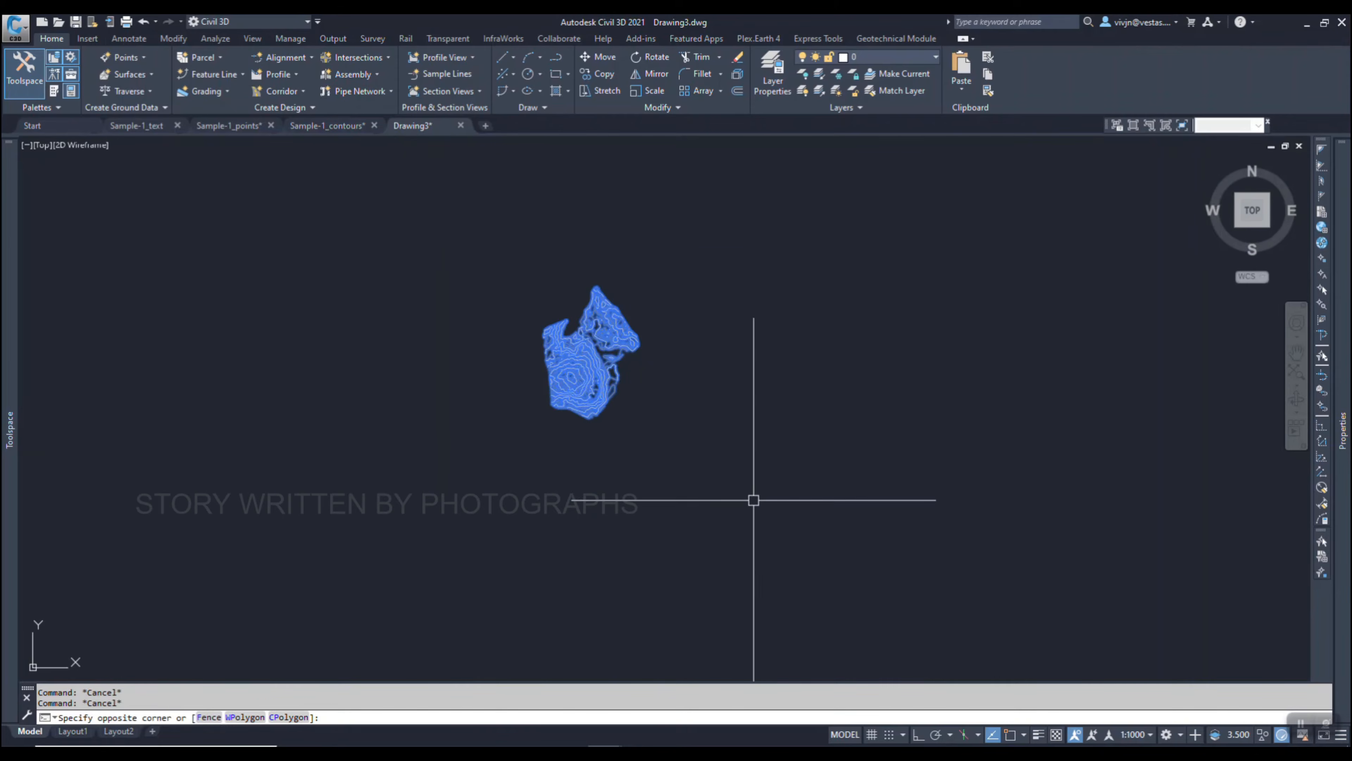
left_click(754, 501)
scroll(648, 377, "up", 2)
key("Escape")
scroll(474, 311, "up", 4)
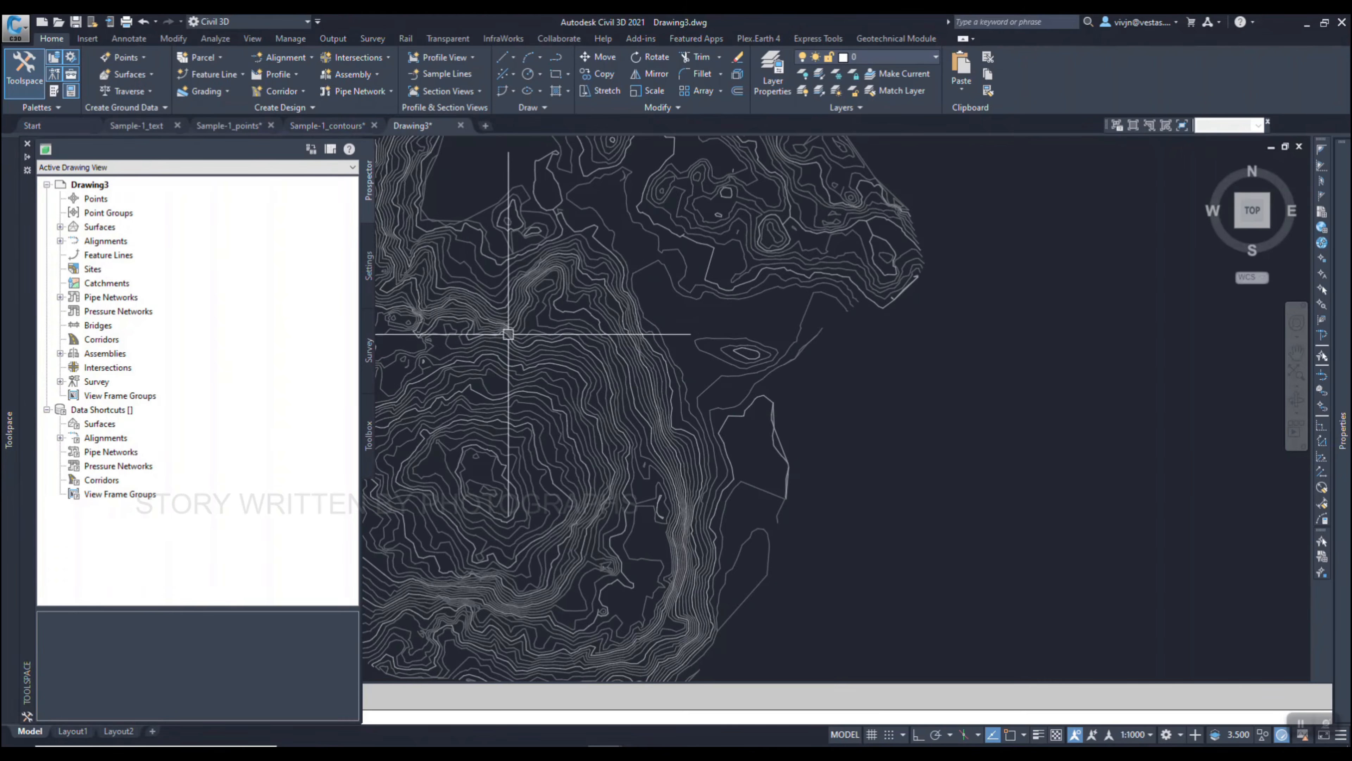
Expand Surface 1 down to its Definition in the Prospector and start adding contour data.
mouse_move(4, 462)
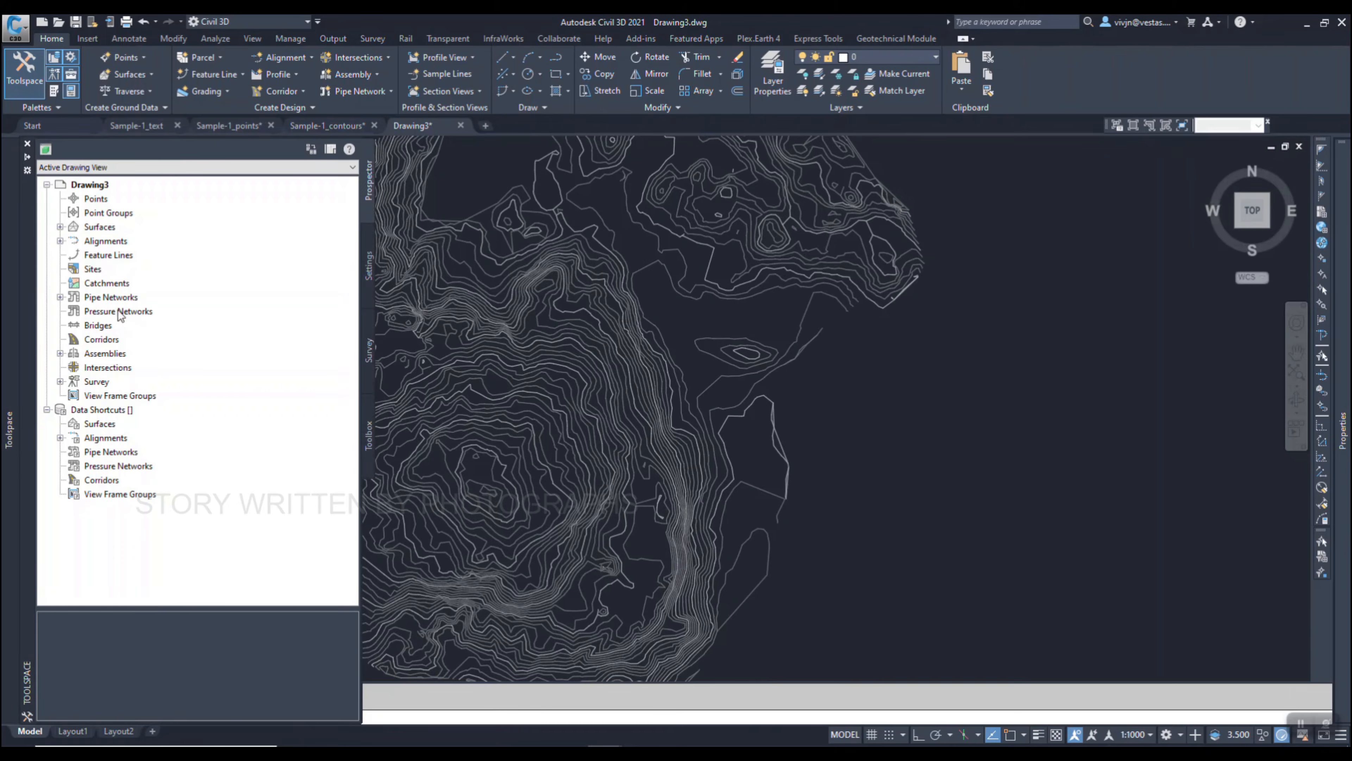
left_click(96, 227)
left_click(61, 227)
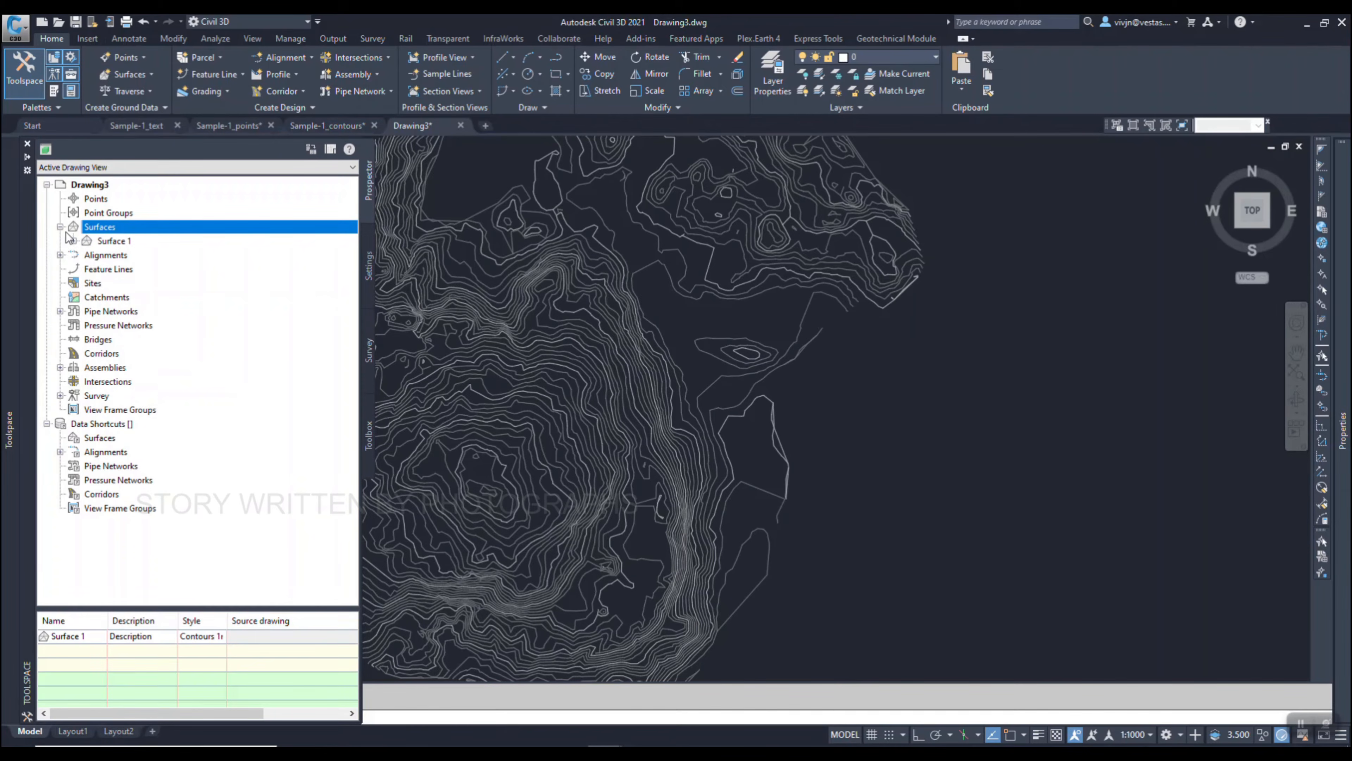
left_click(74, 241)
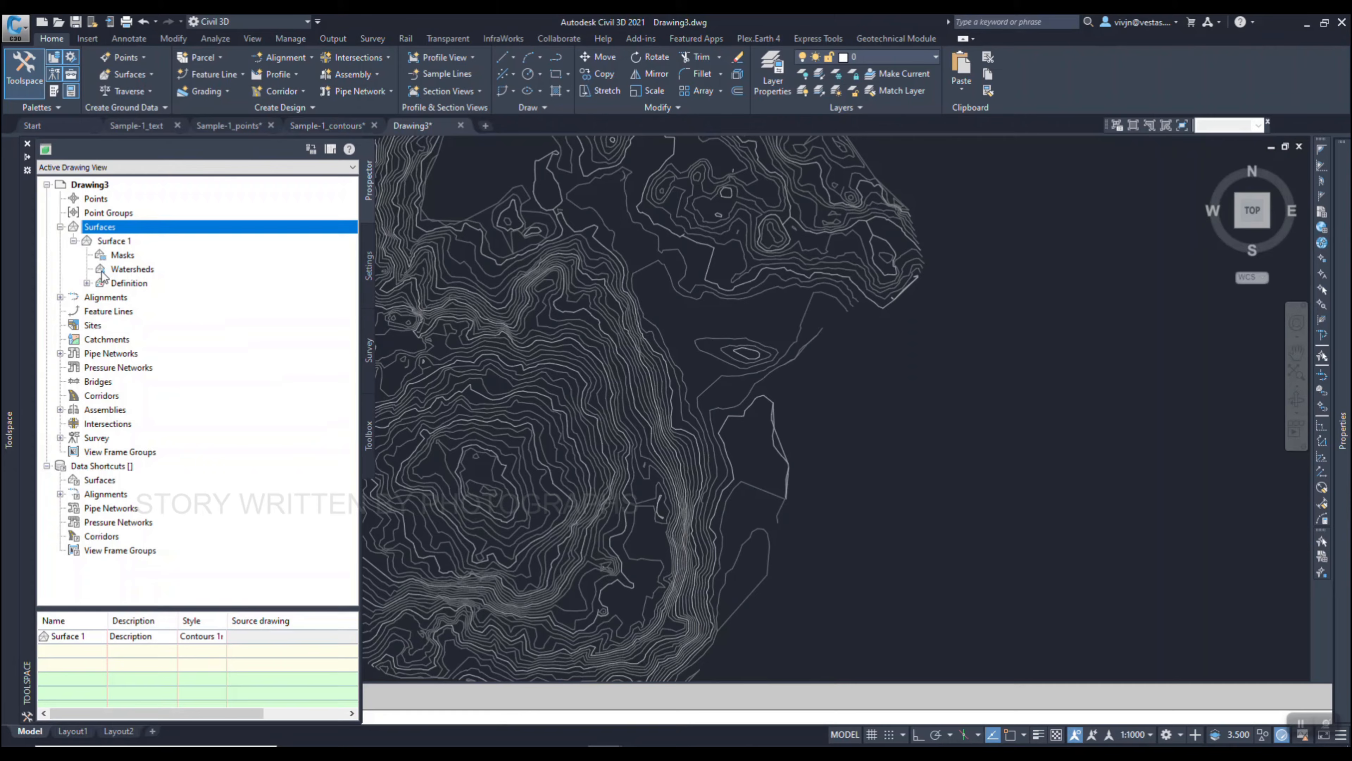
left_click(87, 284)
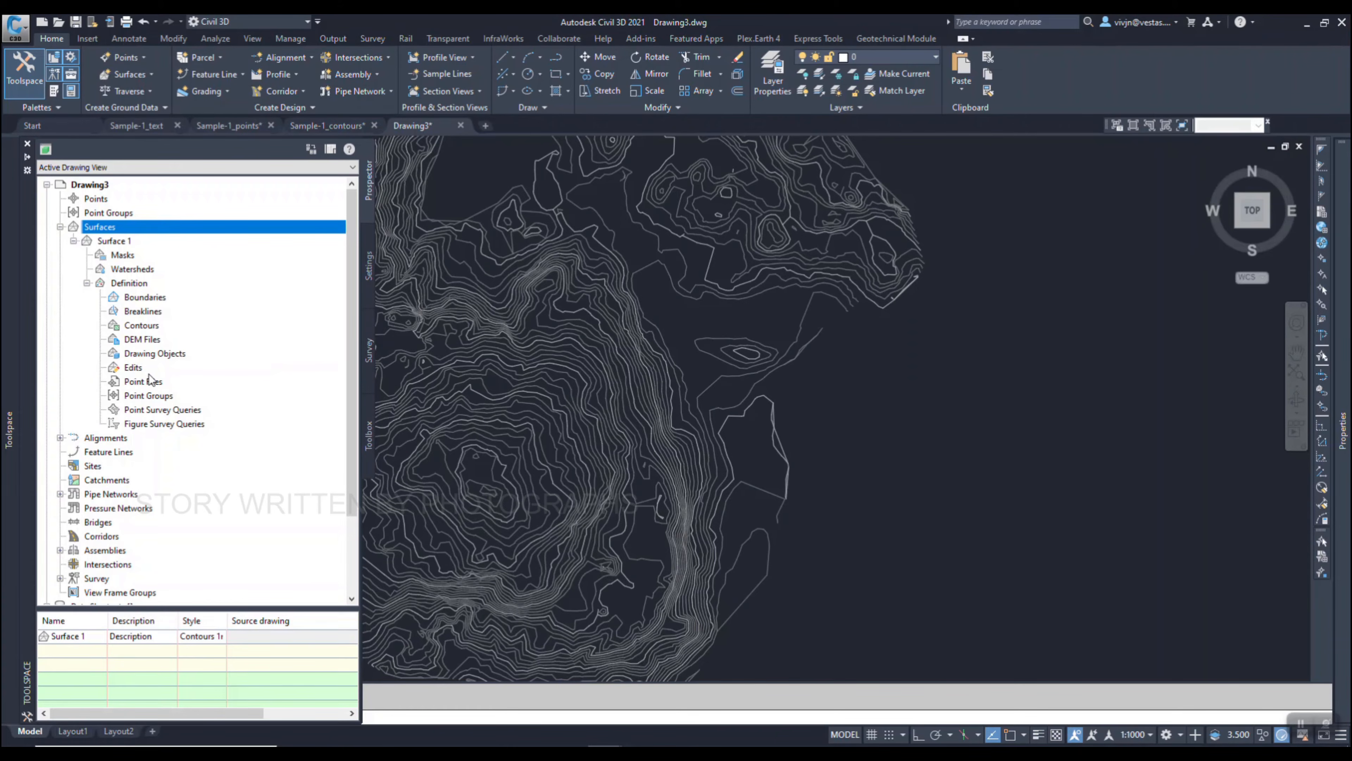
right_click(152, 326)
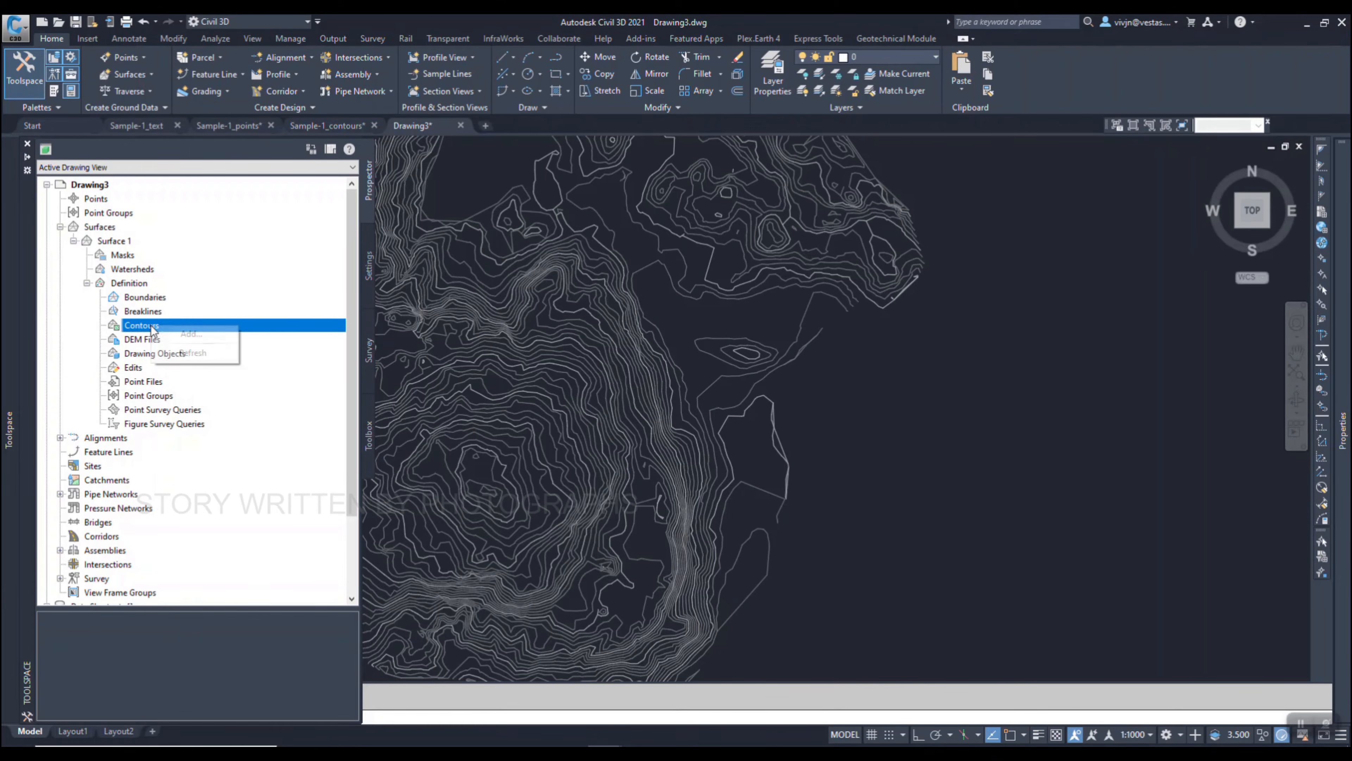
left_click(194, 332)
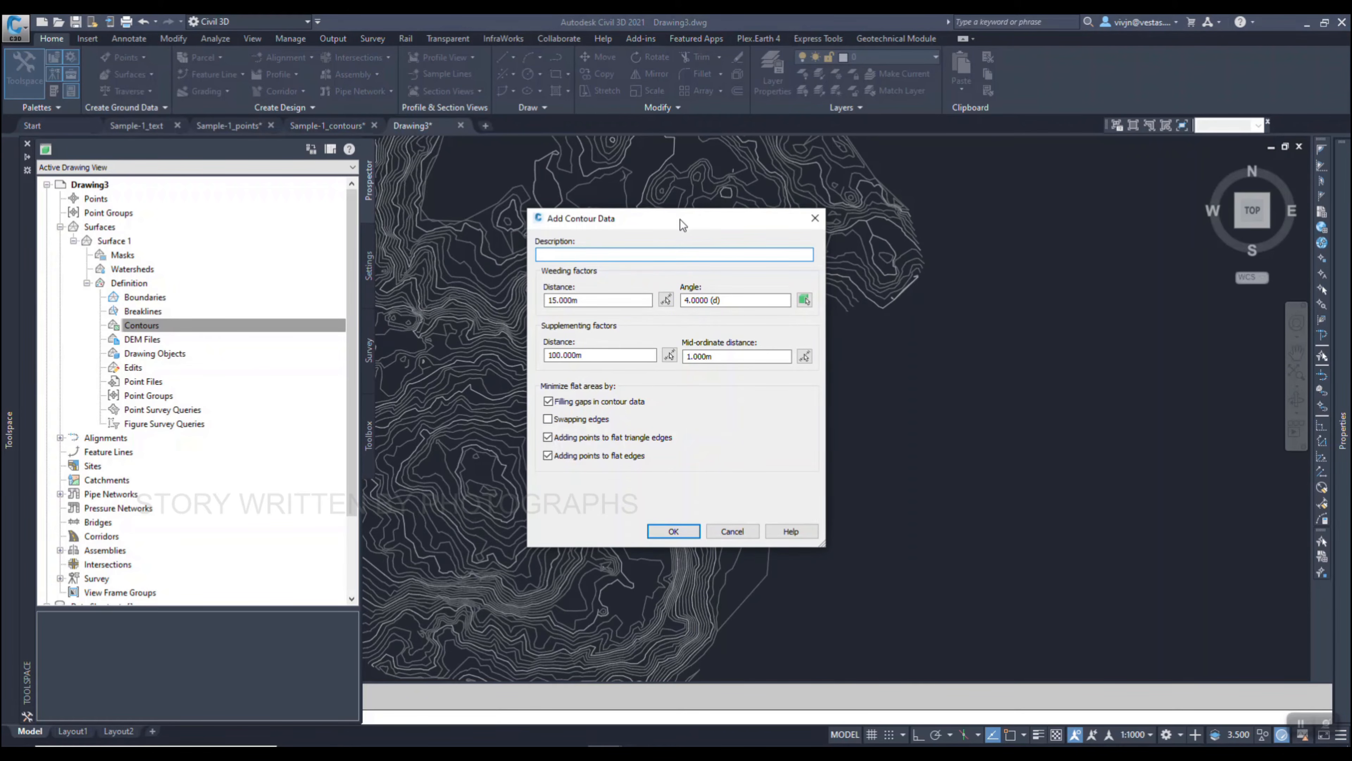
Accept the Add Contour Data settings, add all the pasted contour polylines to Surface 1 and dismiss the event report.
left_click_drag(680, 219, 913, 210)
left_click(912, 519)
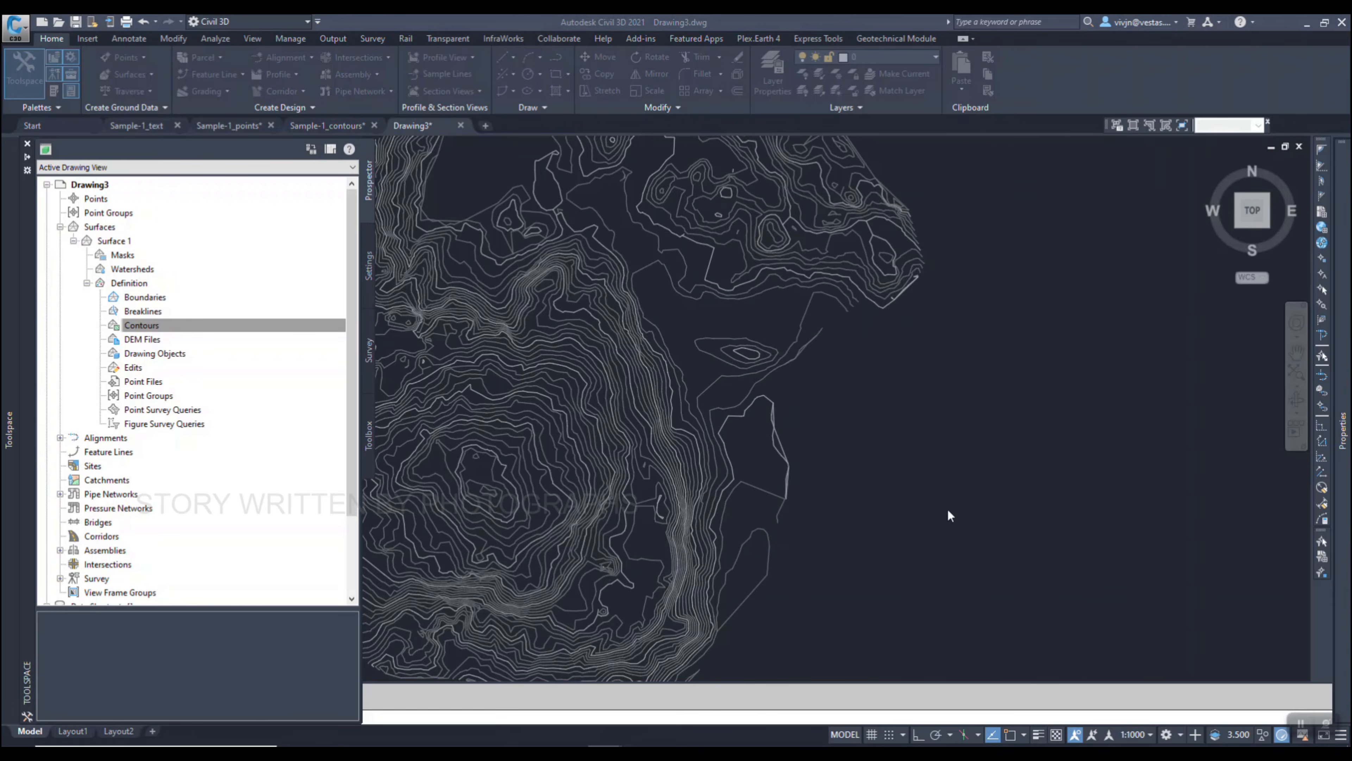
scroll(994, 411, "down", 5)
left_click(1025, 287)
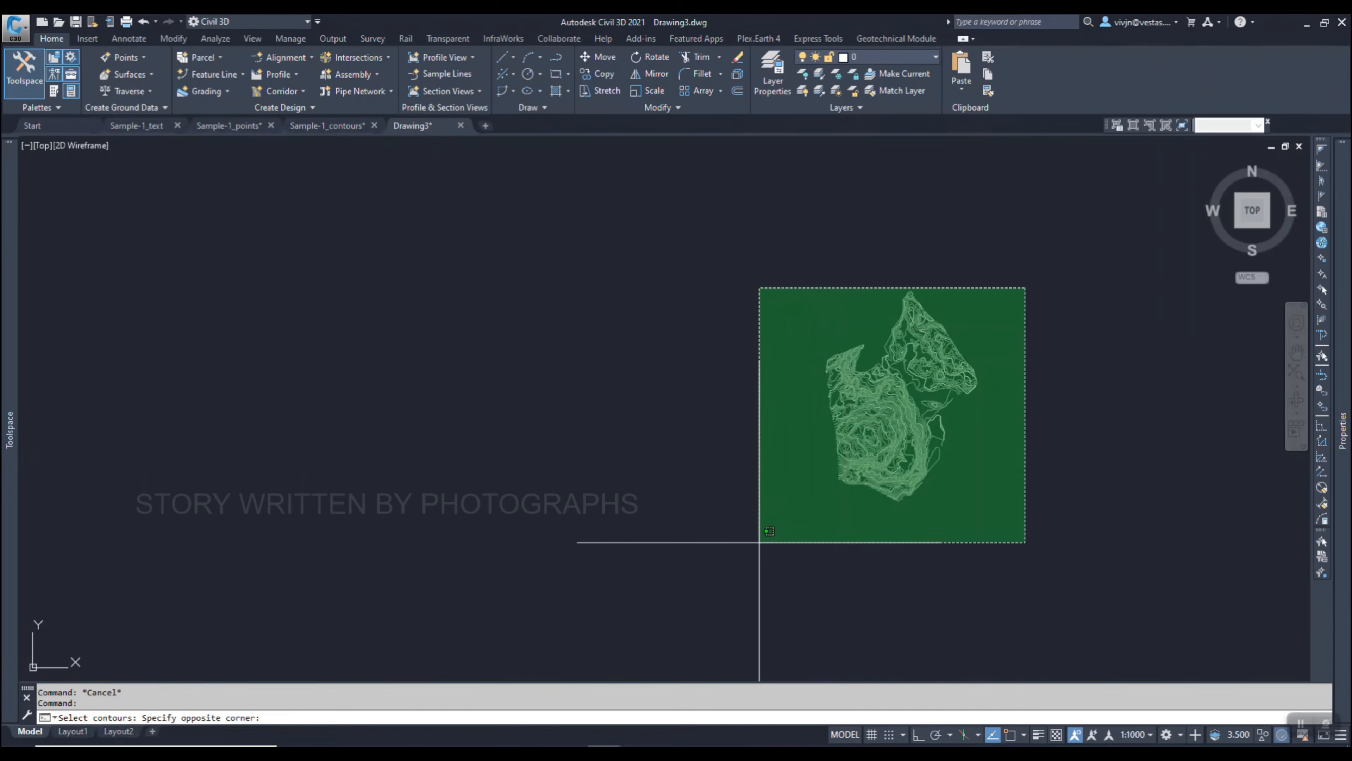
left_click(767, 535)
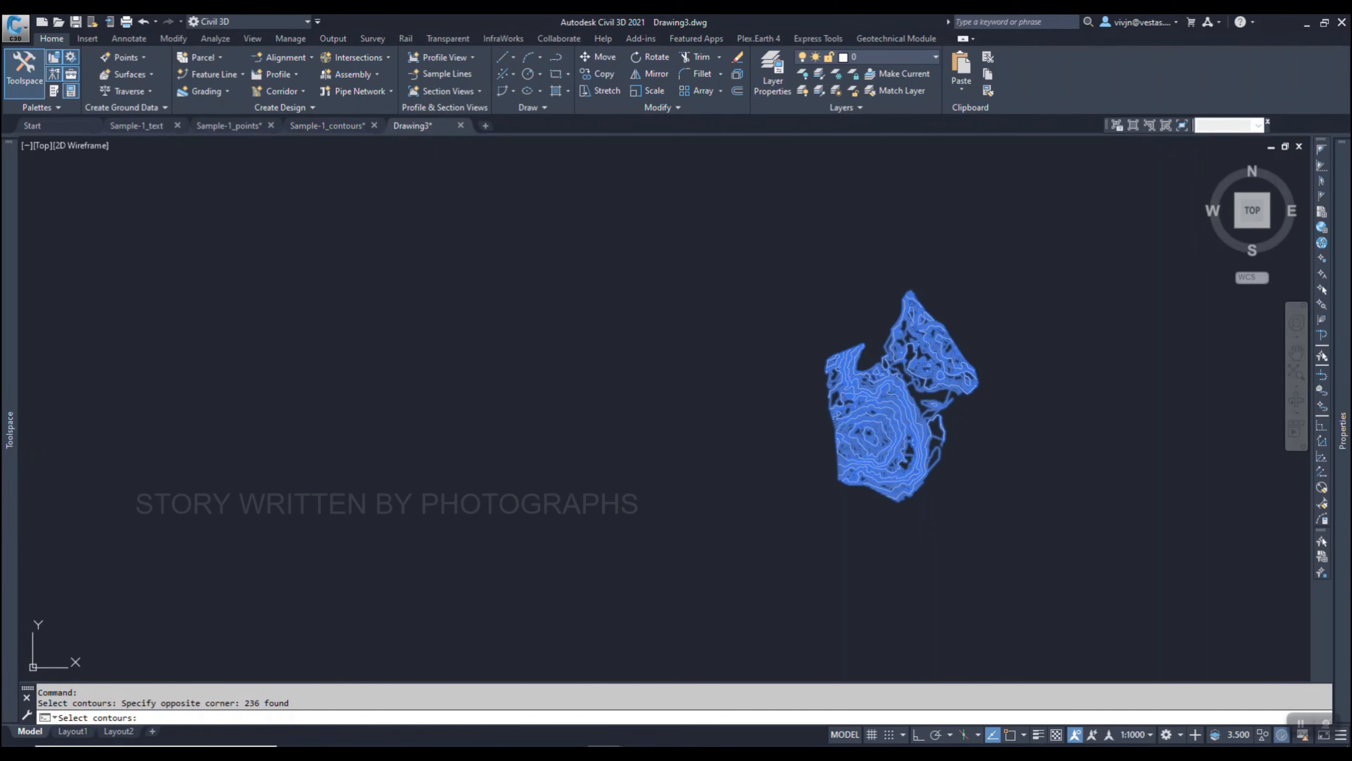
key("Return")
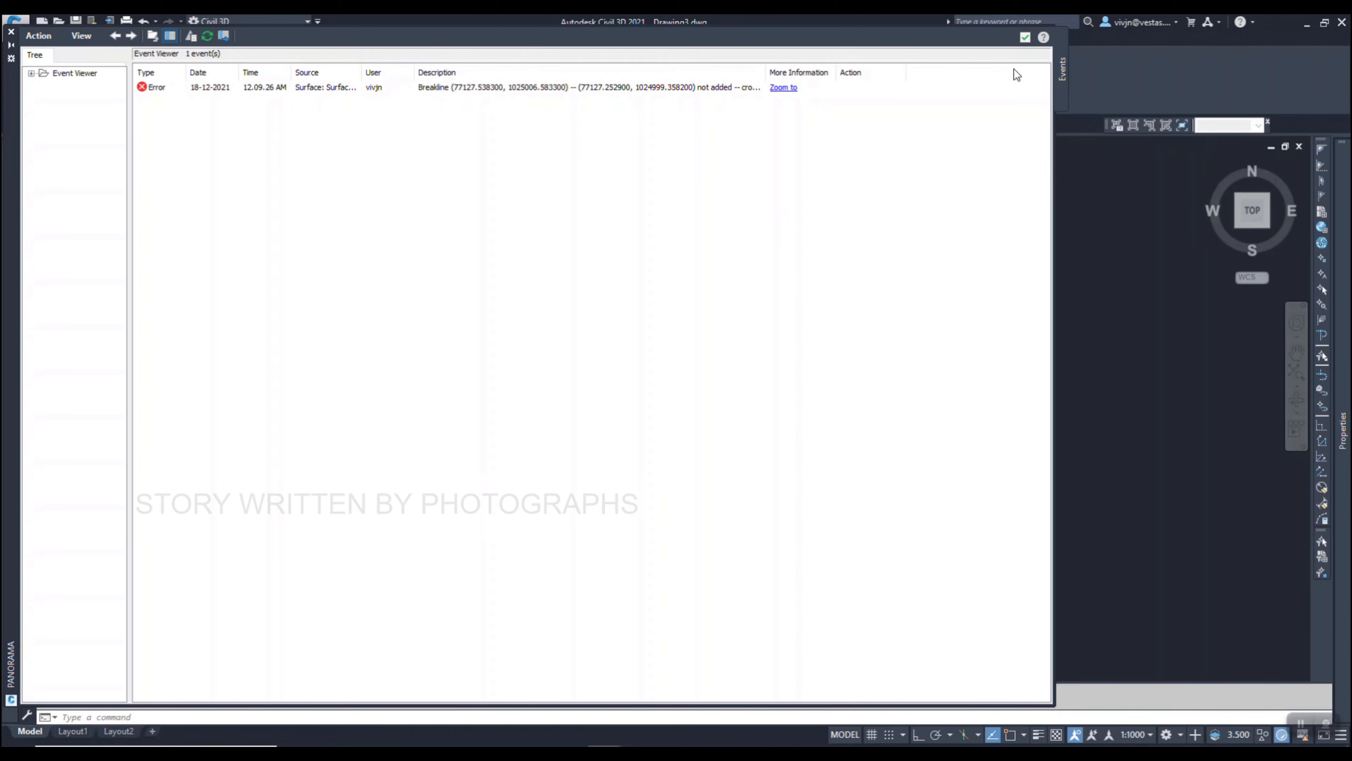
left_click(1024, 37)
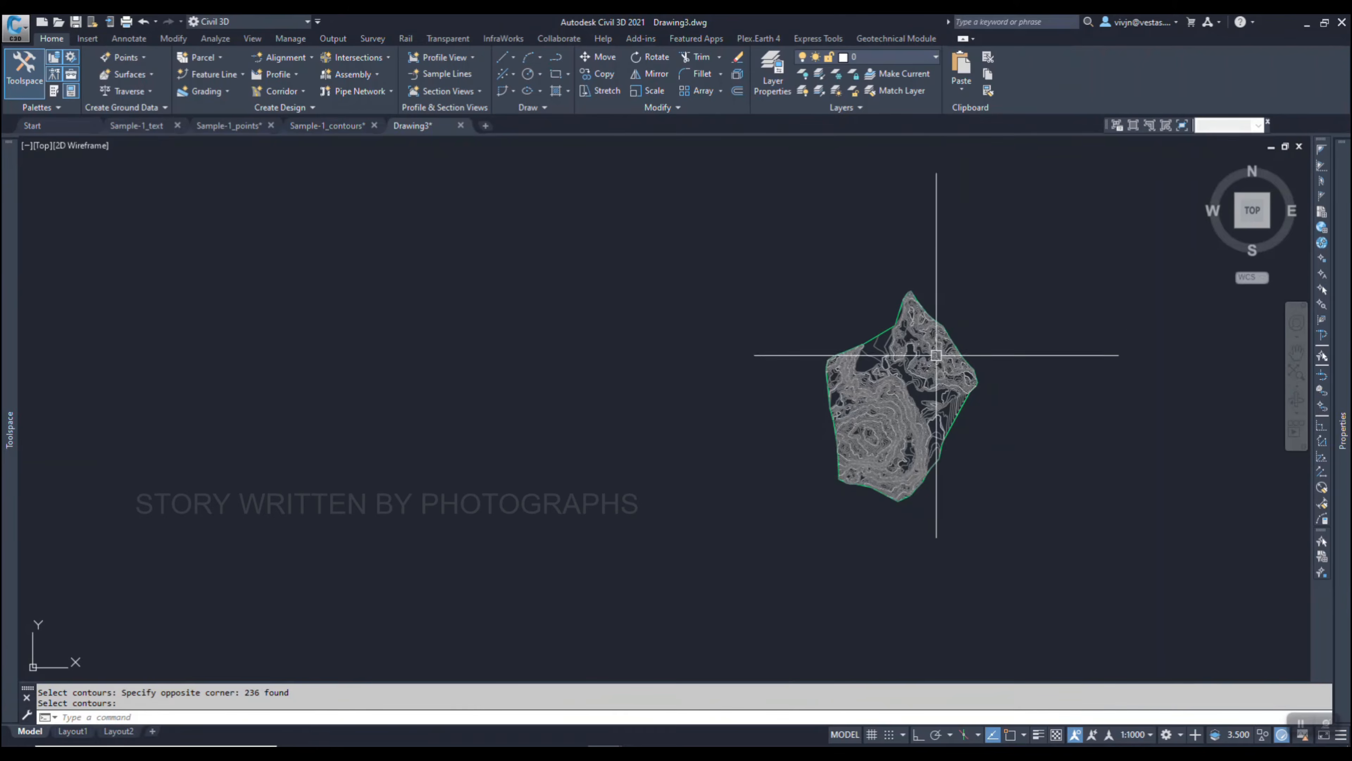
Examine the generated contours of Surface 1 and check the surface's properties, including its minimum and maximum elevation.
scroll(852, 362, "up", 5)
scroll(855, 357, "down", 5)
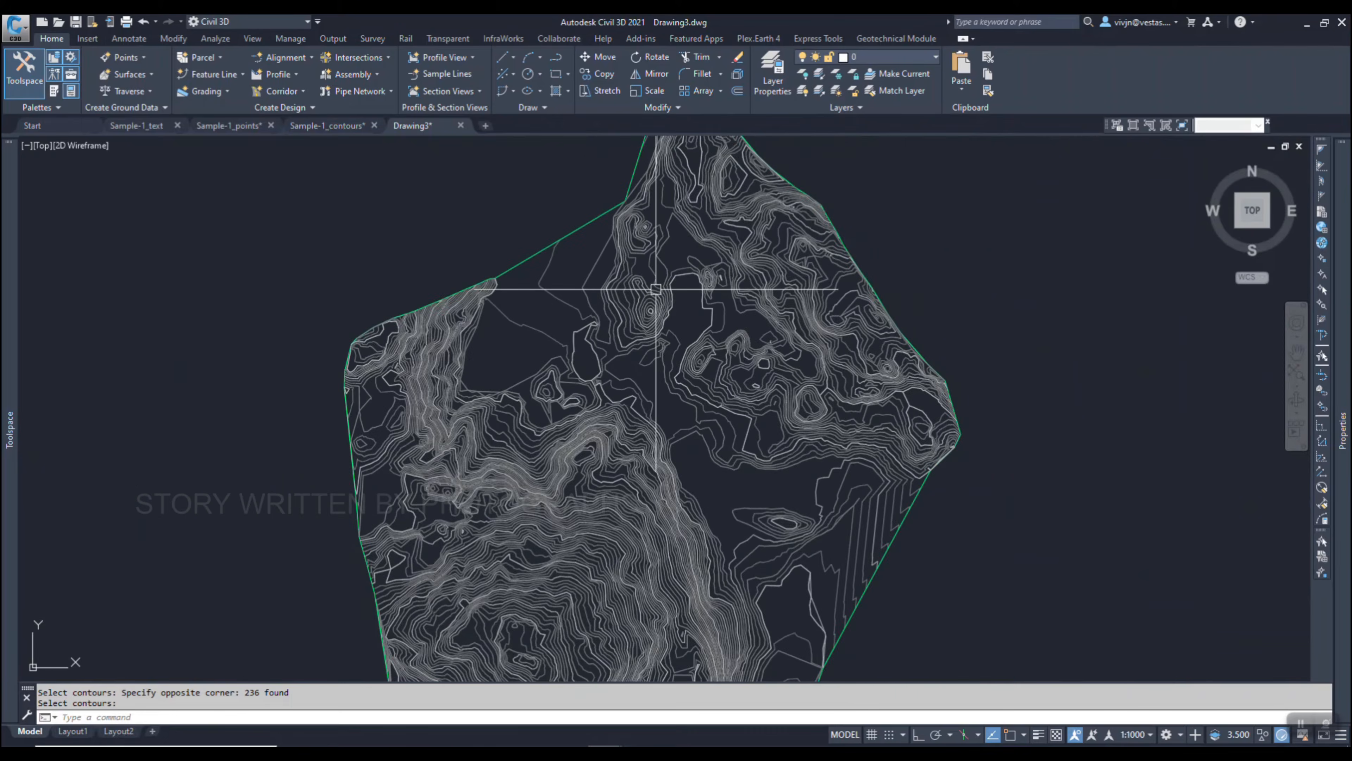
scroll(652, 291, "up", 6)
middle_click_drag(652, 290, 628, 367)
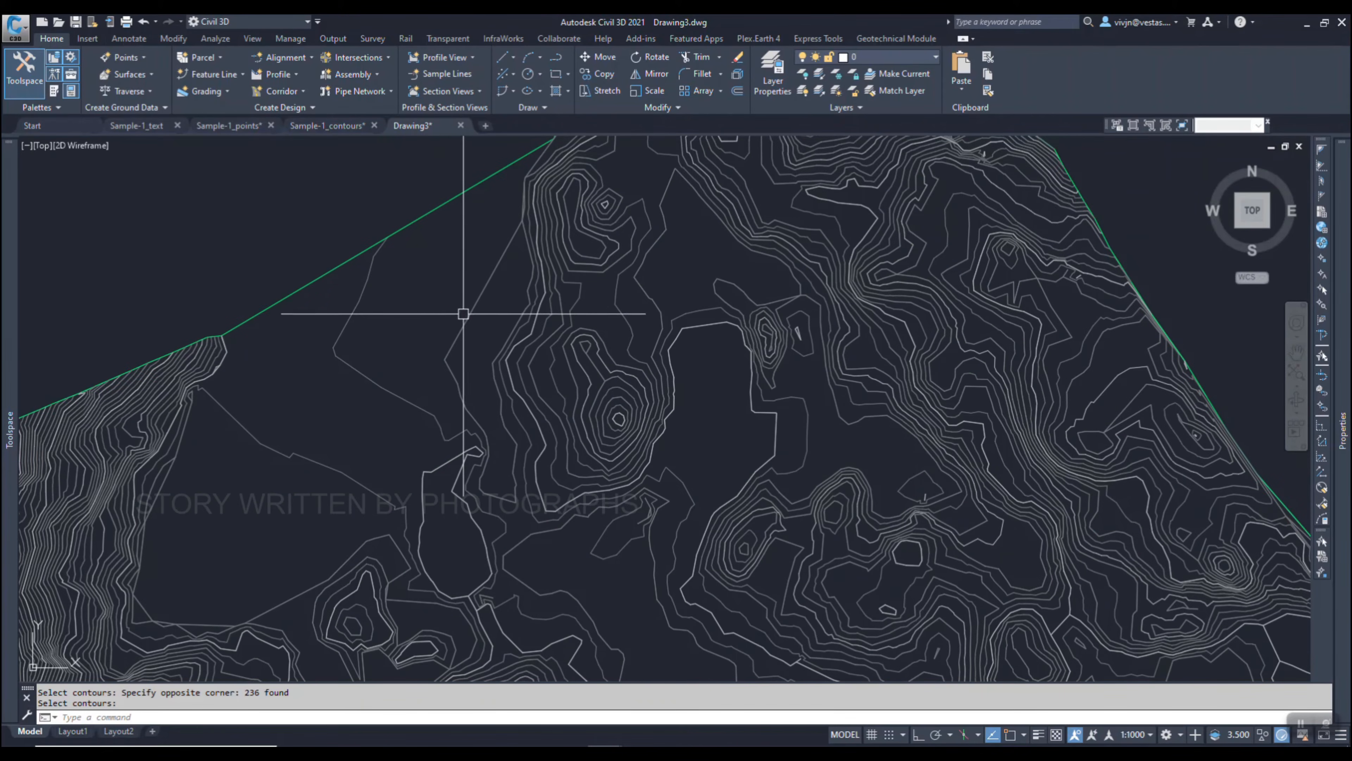
left_click(432, 216)
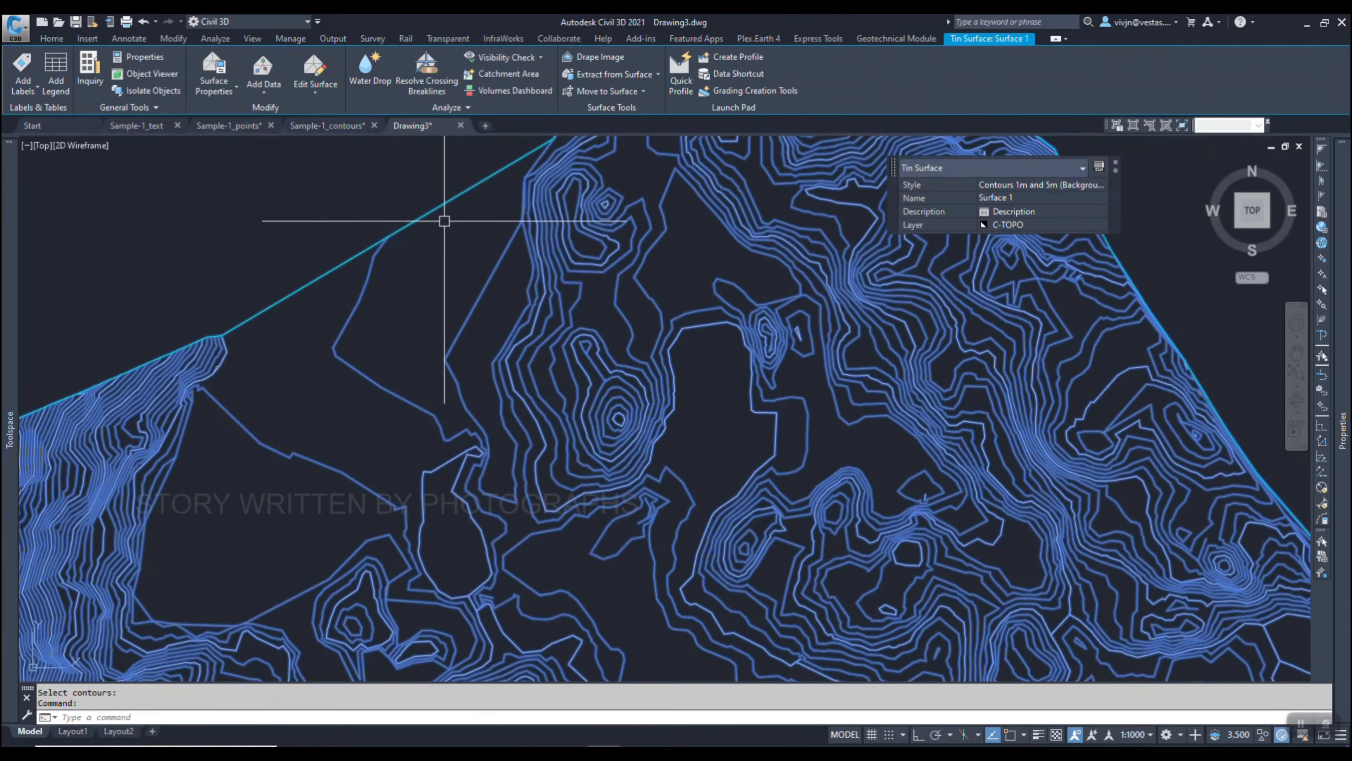
scroll(445, 225, "down", 6)
key("ctrl+1")
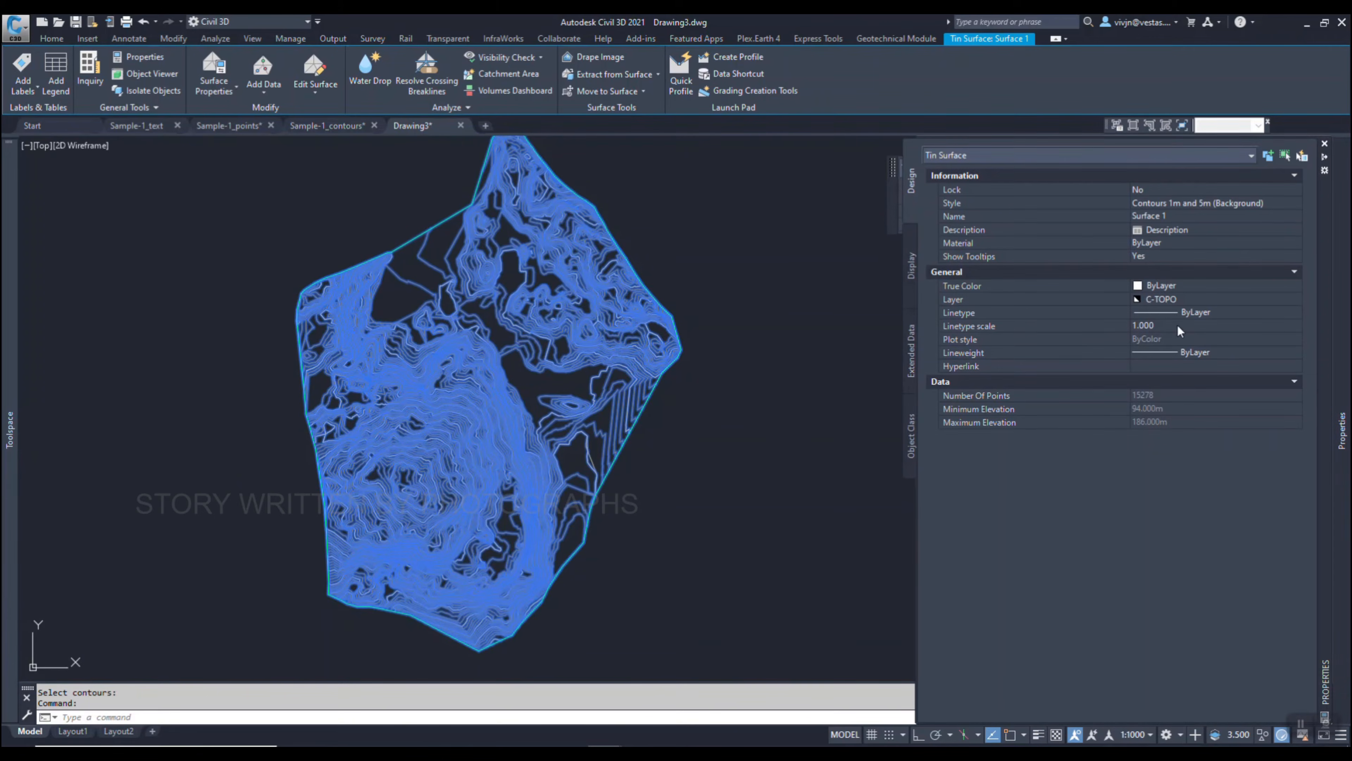
Open Surface 1 in the Object Viewer, inspect its terrain in 3D and close the viewer.
right_click(652, 344)
left_click(700, 537)
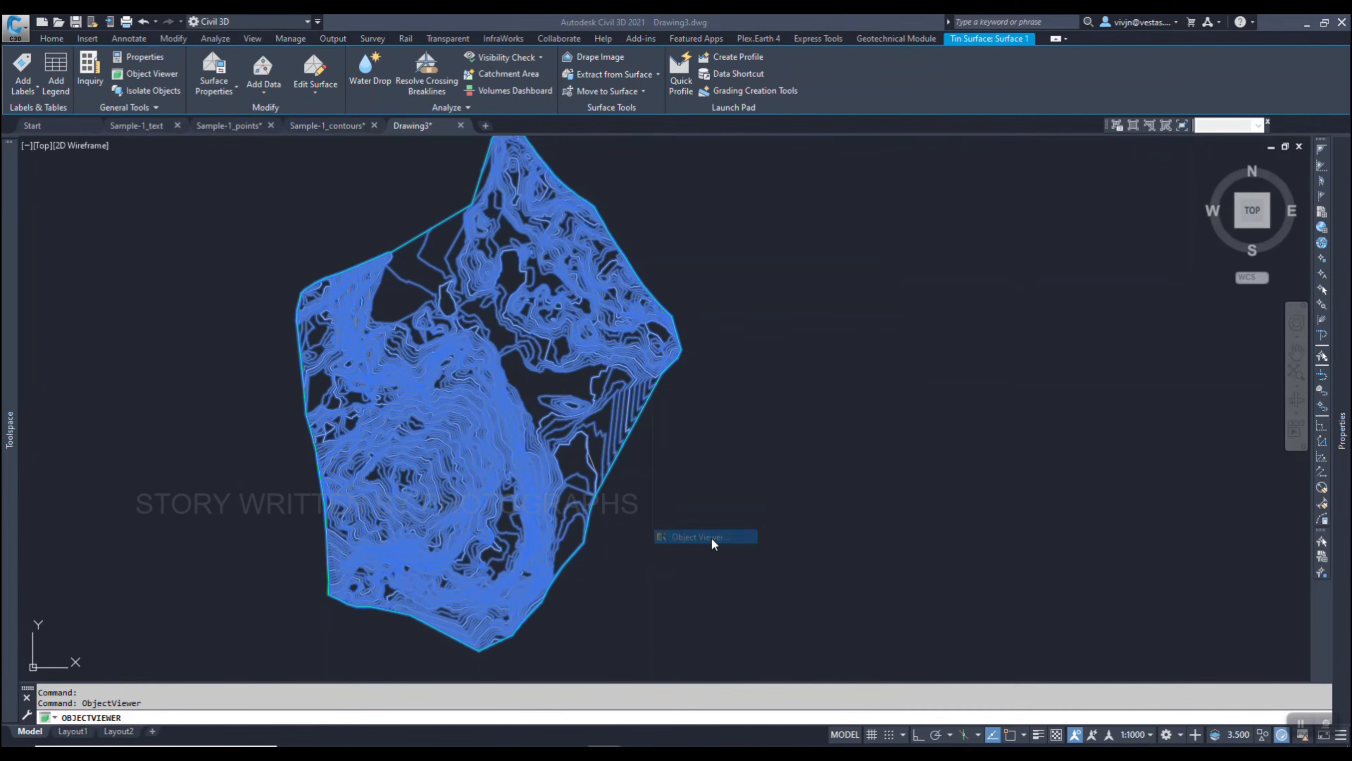
left_click_drag(703, 513, 673, 272)
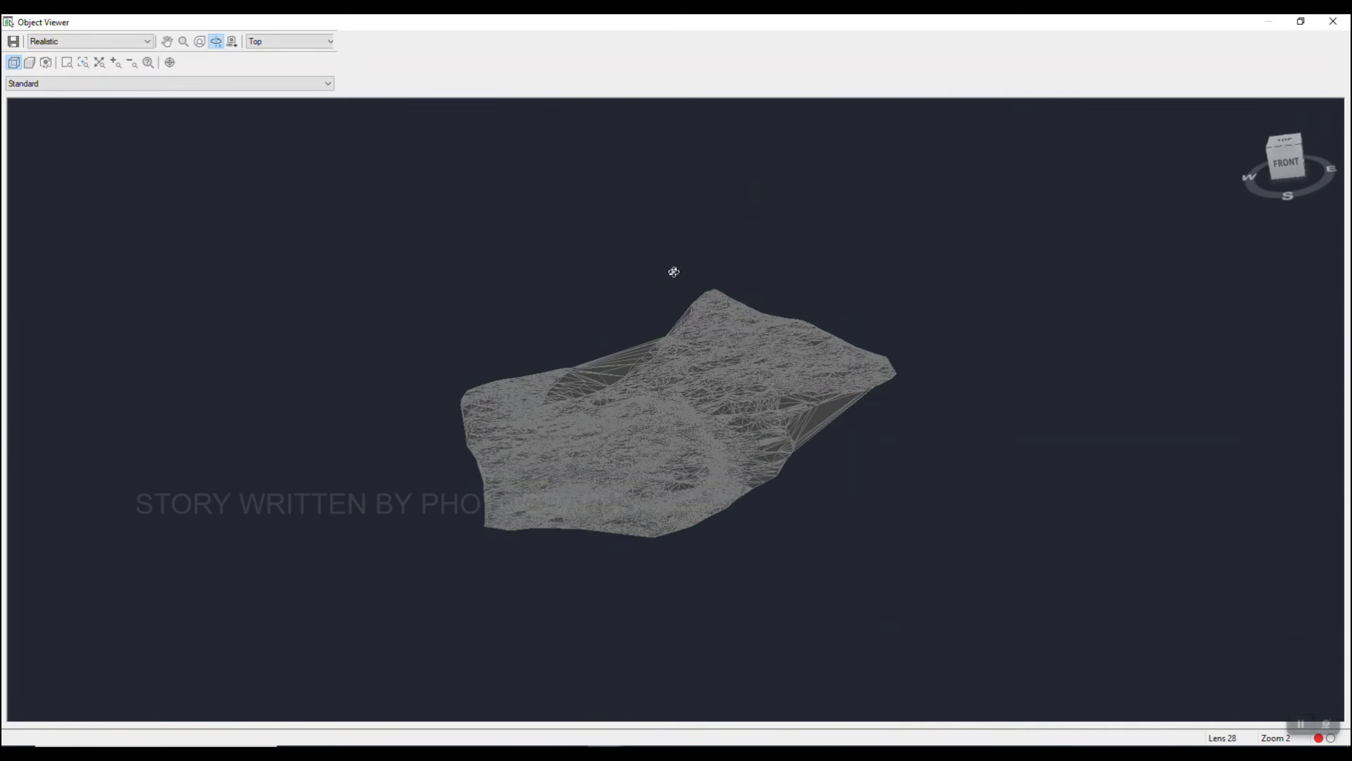
scroll(675, 432, "up", 5)
mouse_move(678, 448)
left_mouse_down()
mouse_move(658, 359)
mouse_move(734, 366)
mouse_move(797, 402)
left_mouse_up()
key("Escape")
key("Escape")
key("Escape")
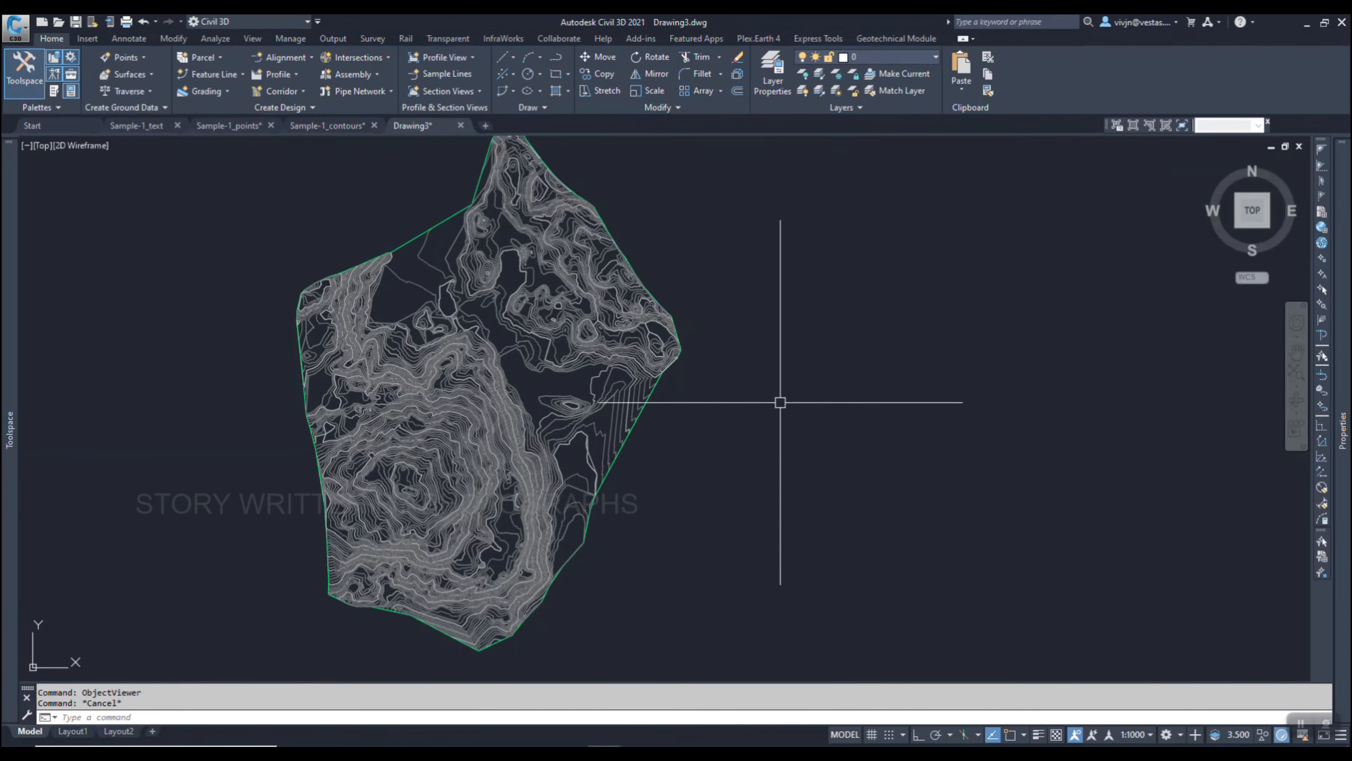
middle_click_drag(437, 196, 445, 259)
scroll(445, 259, "down", 3)
left_click(405, 200)
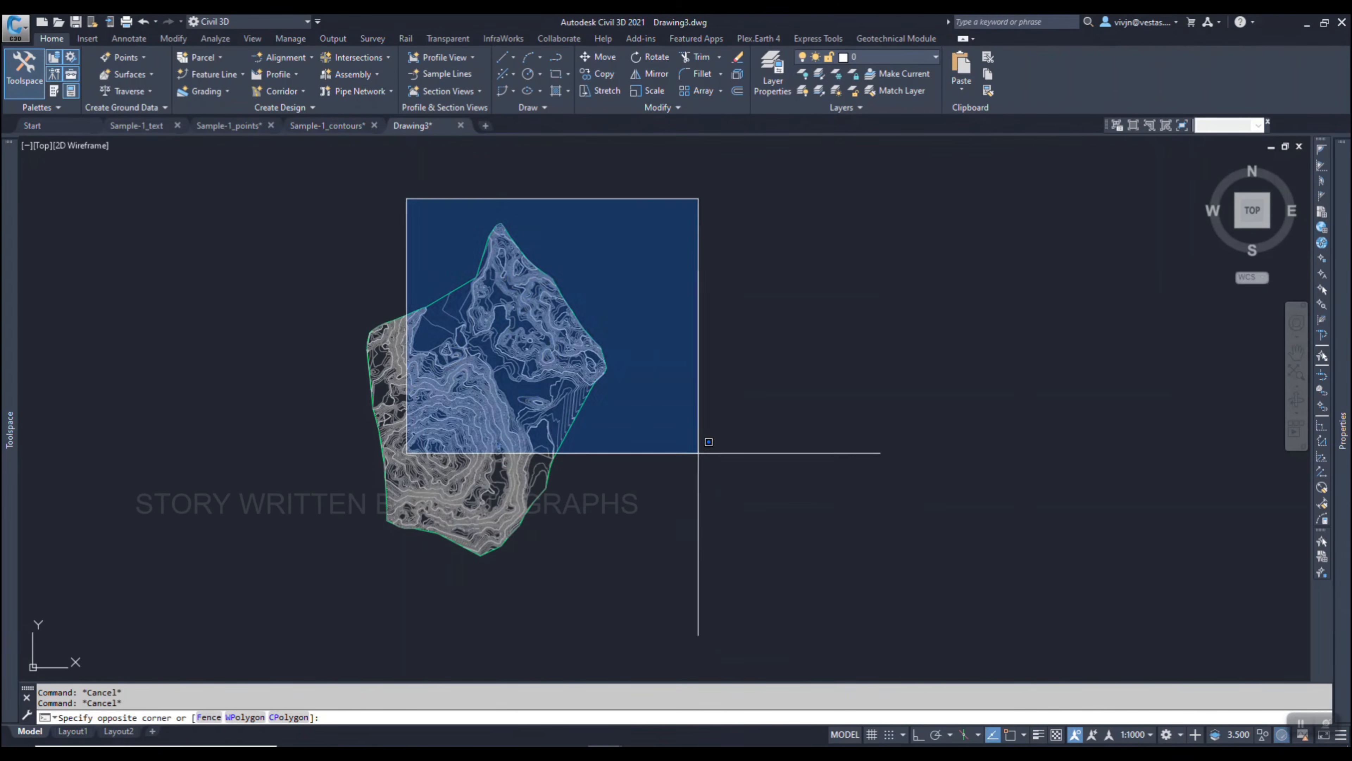
left_click(708, 474)
key("Escape")
left_click(332, 274)
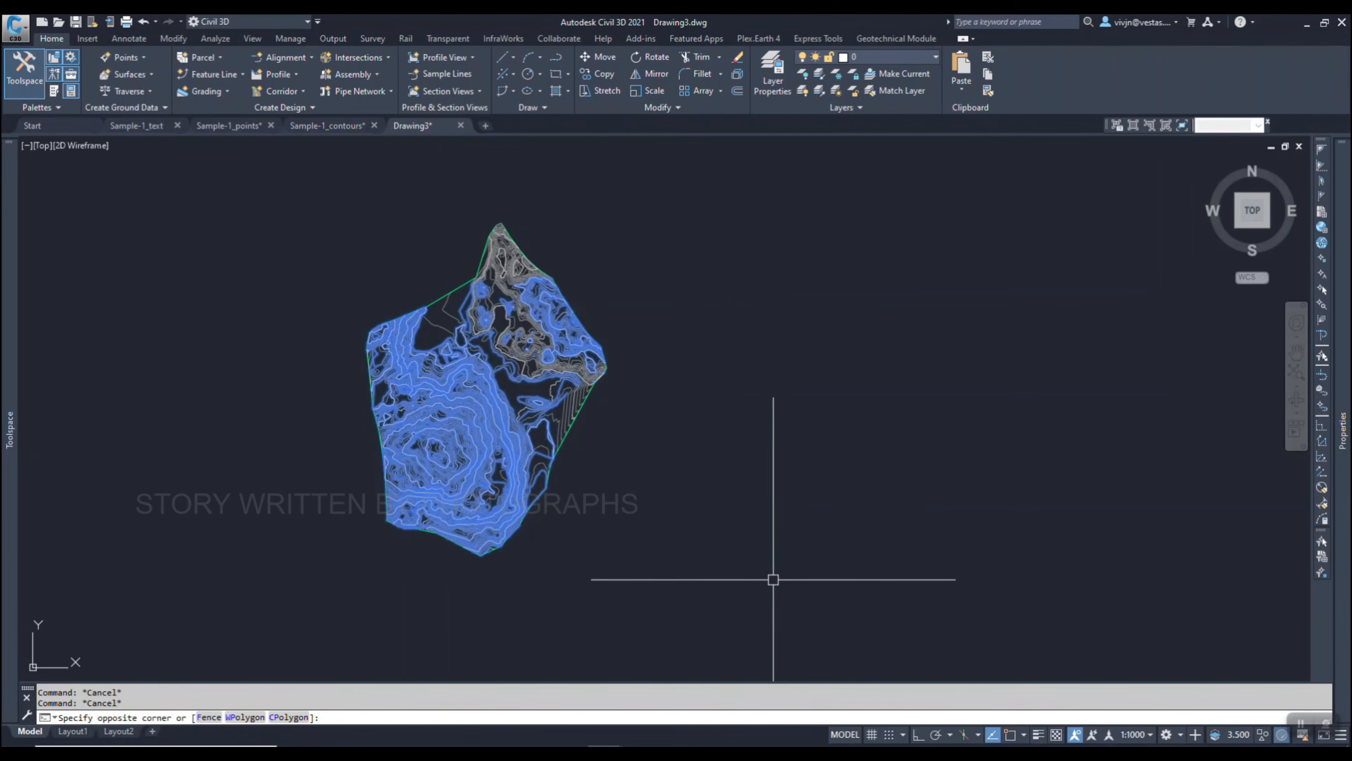
key("Escape")
Examine the generated contour lines up close along the eastern and northern parts of Surface 1.
scroll(562, 408, "up", 10)
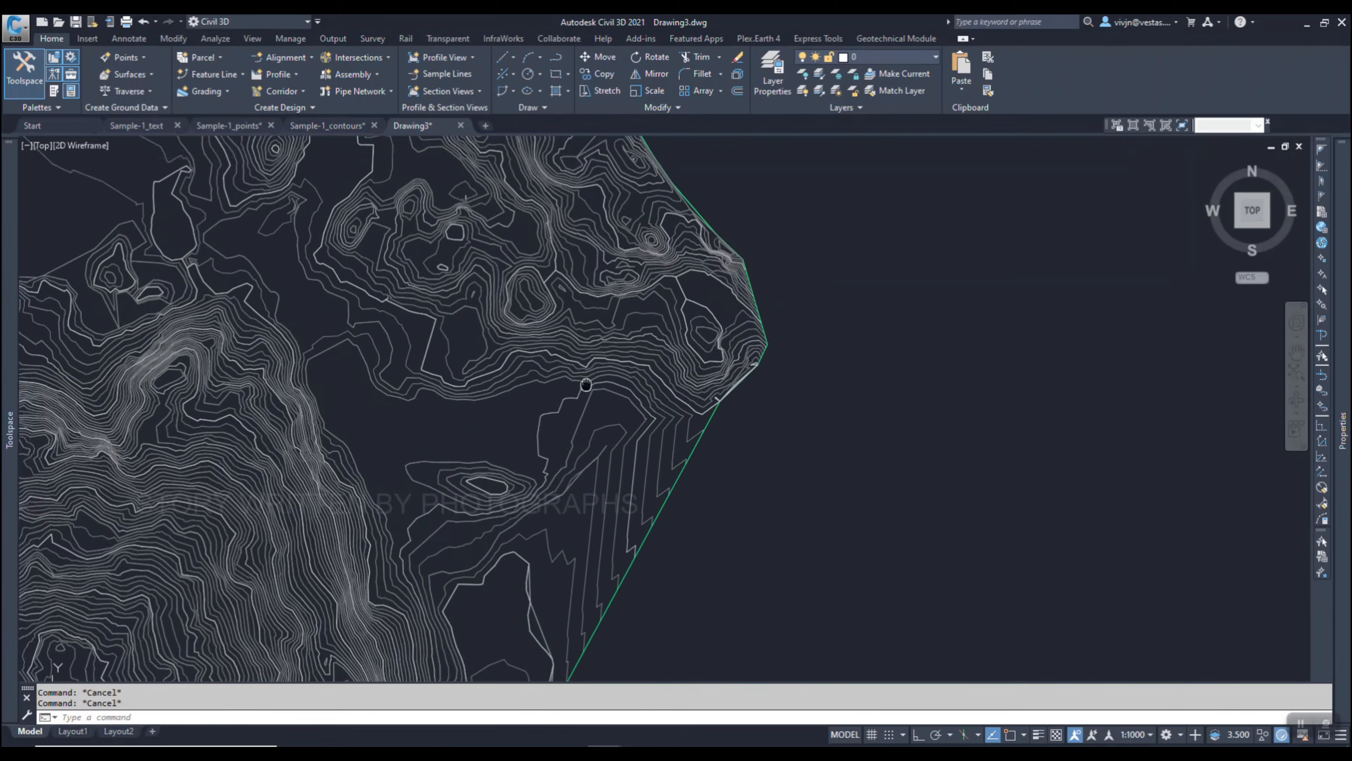
scroll(586, 346, "down", 10)
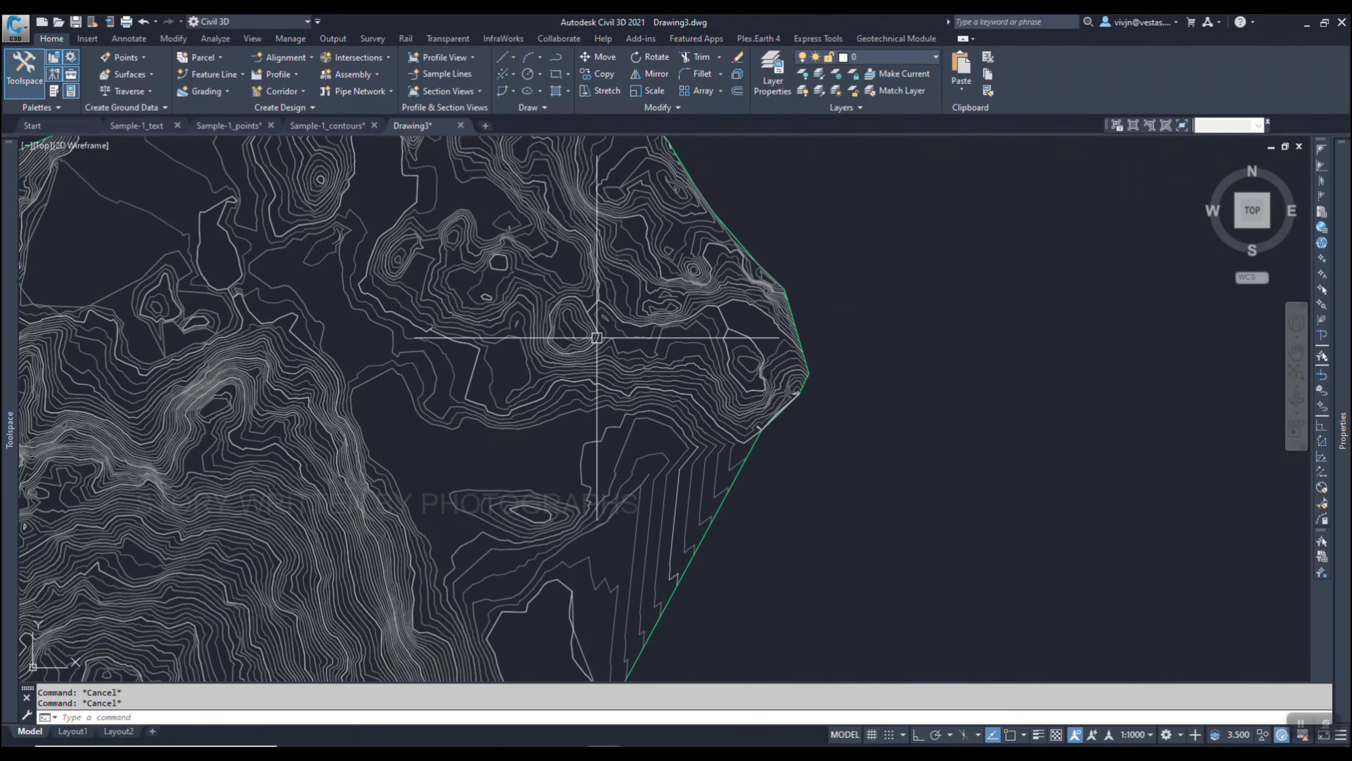
scroll(687, 242, "up", 8)
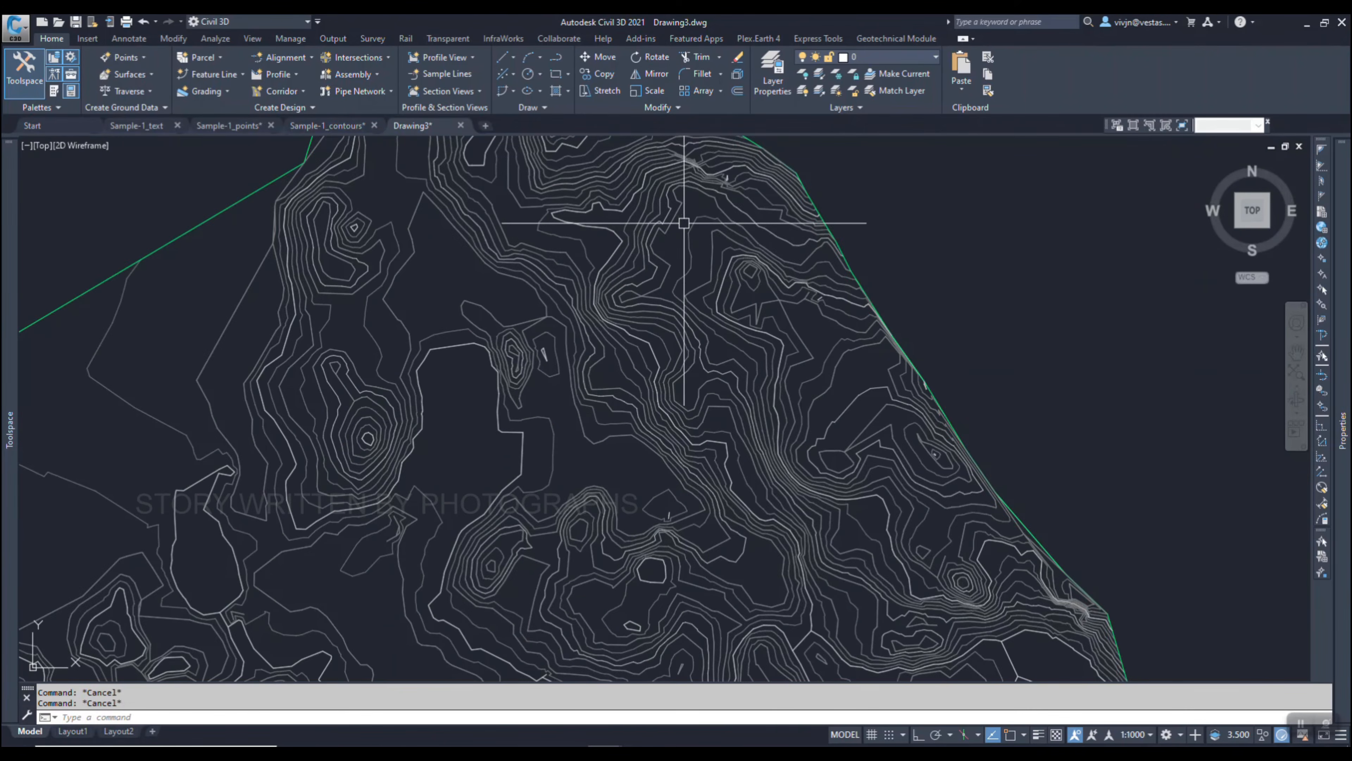
scroll(686, 224, "down", 5)
scroll(687, 239, "up", 5)
scroll(687, 255, "down", 2)
scroll(666, 278, "up", 6)
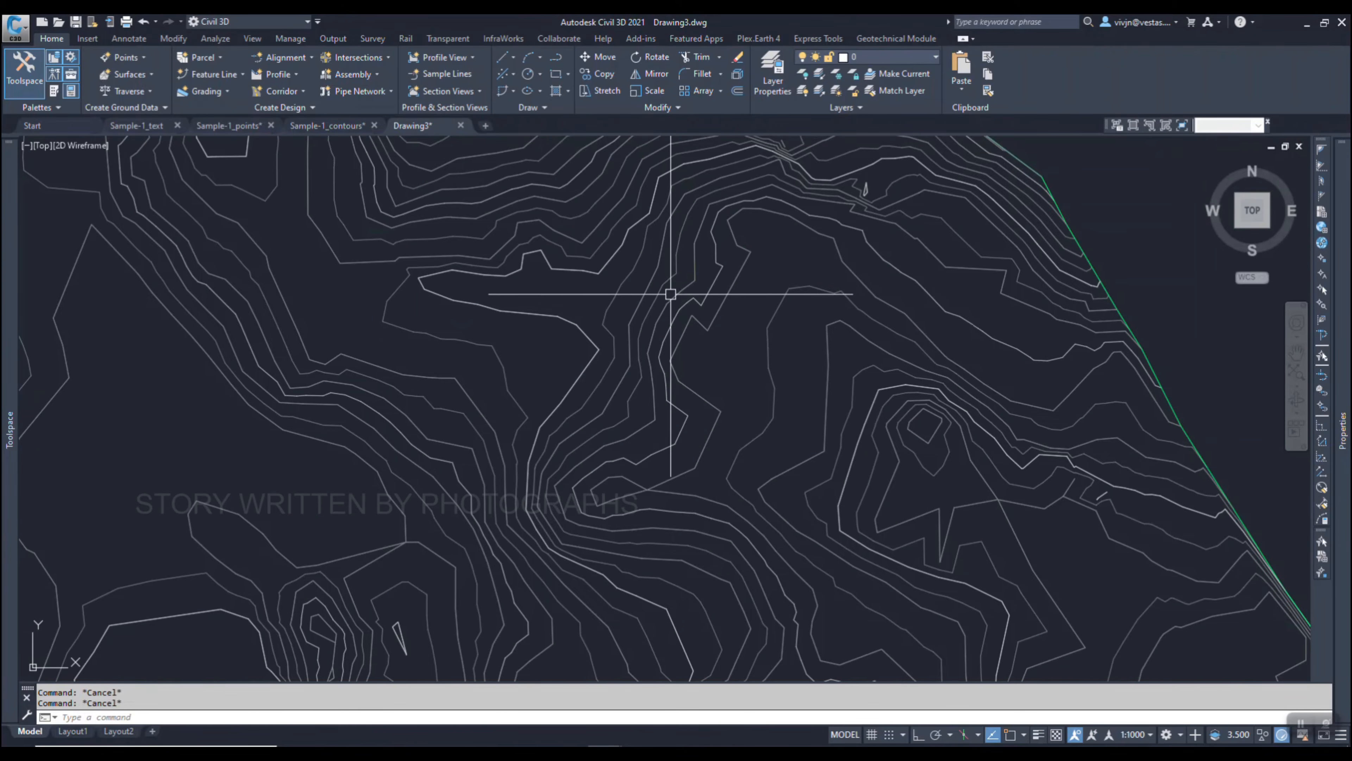
Open the surface properties of Surface 1 and keep the surface style Contours 1m and 5m (Background).
left_click(671, 289)
key("Escape")
left_click(671, 289)
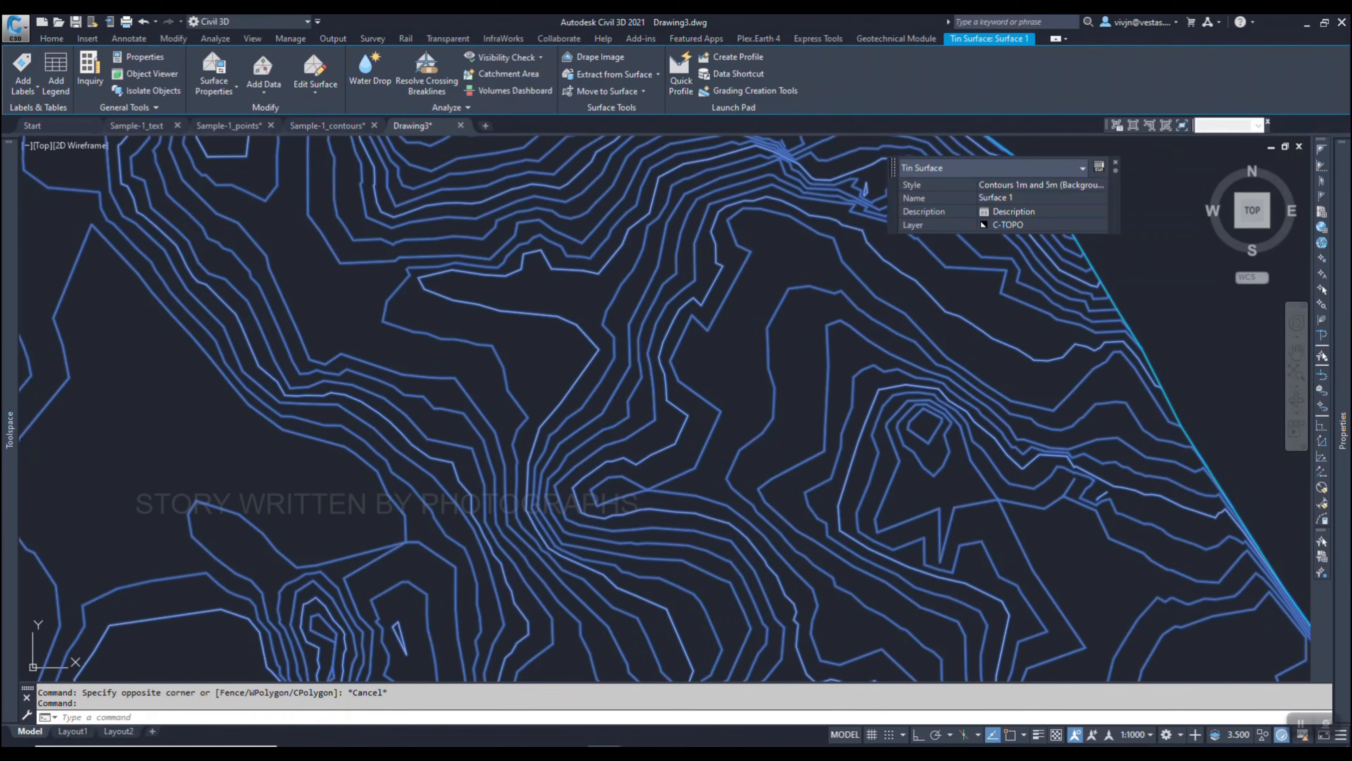
right_click(670, 284)
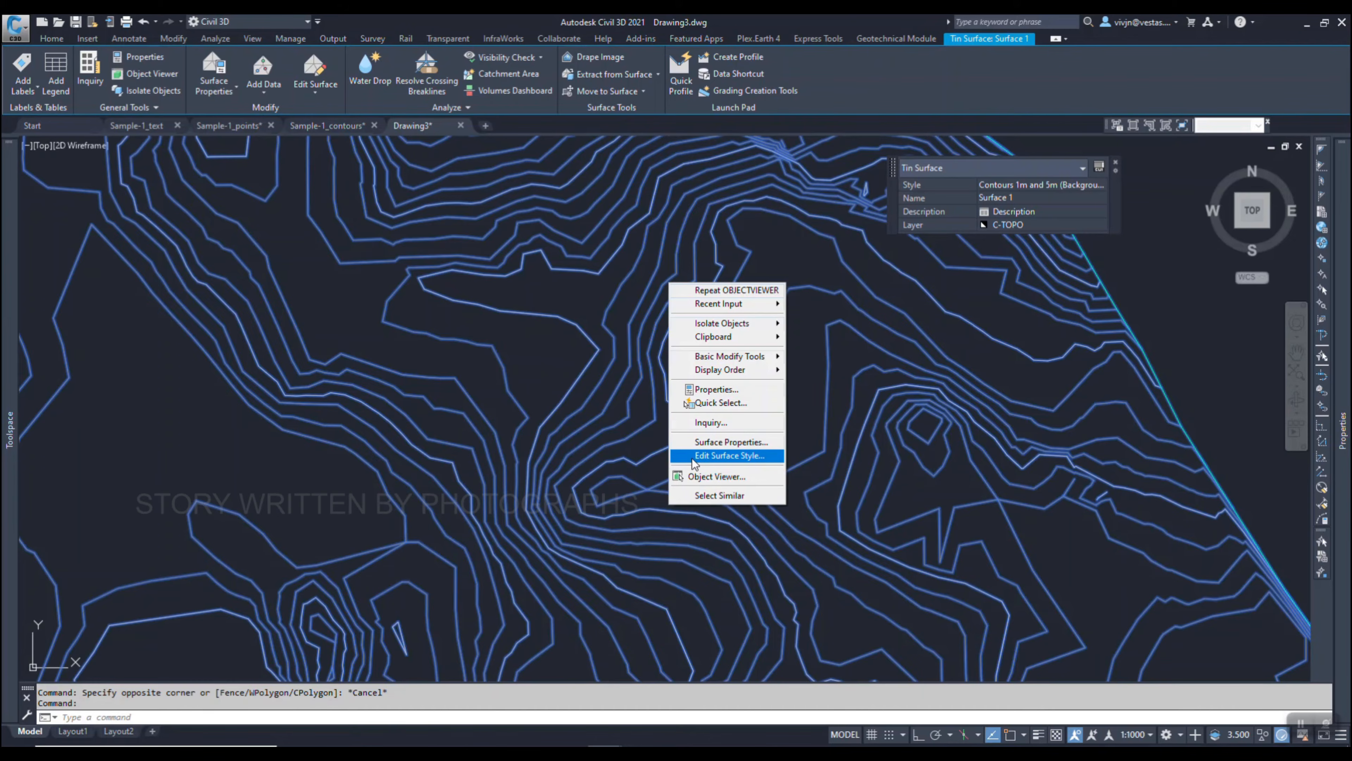
left_click(748, 443)
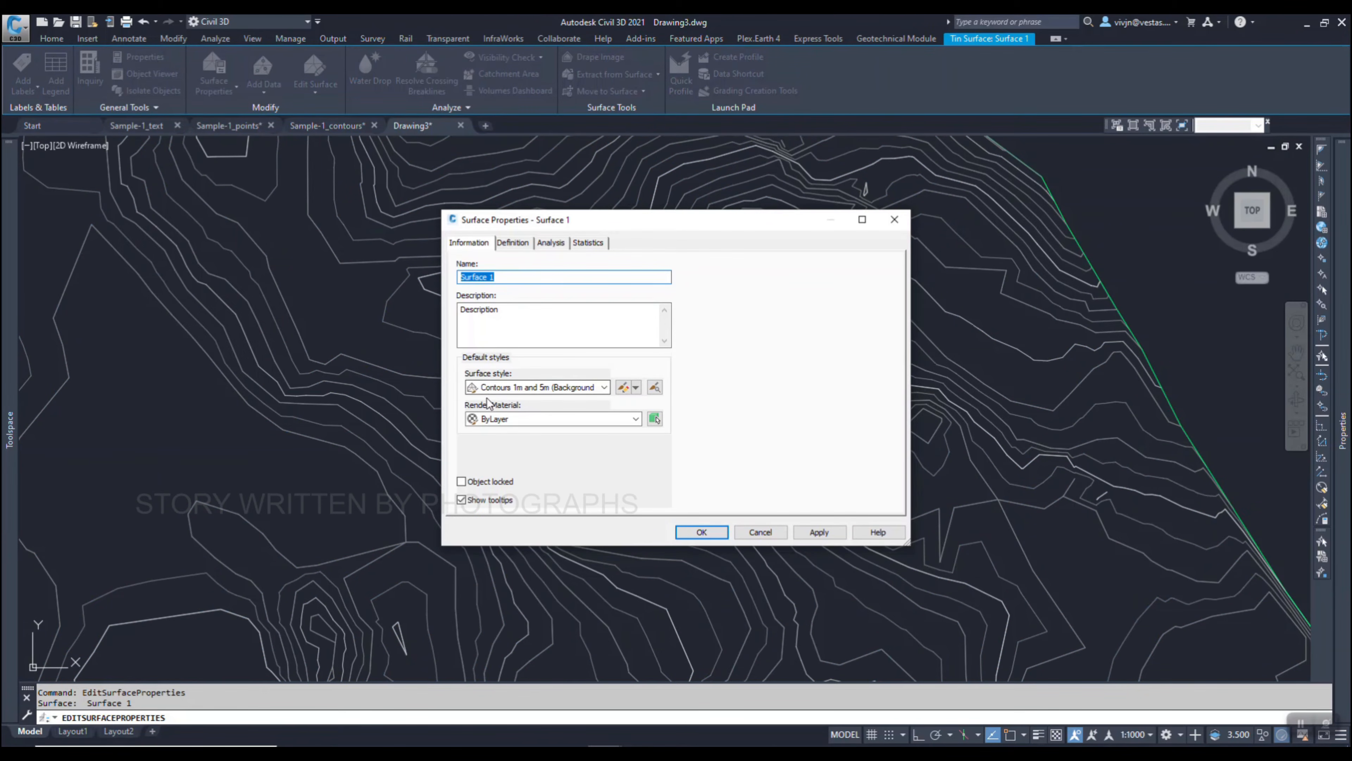
left_click(547, 388)
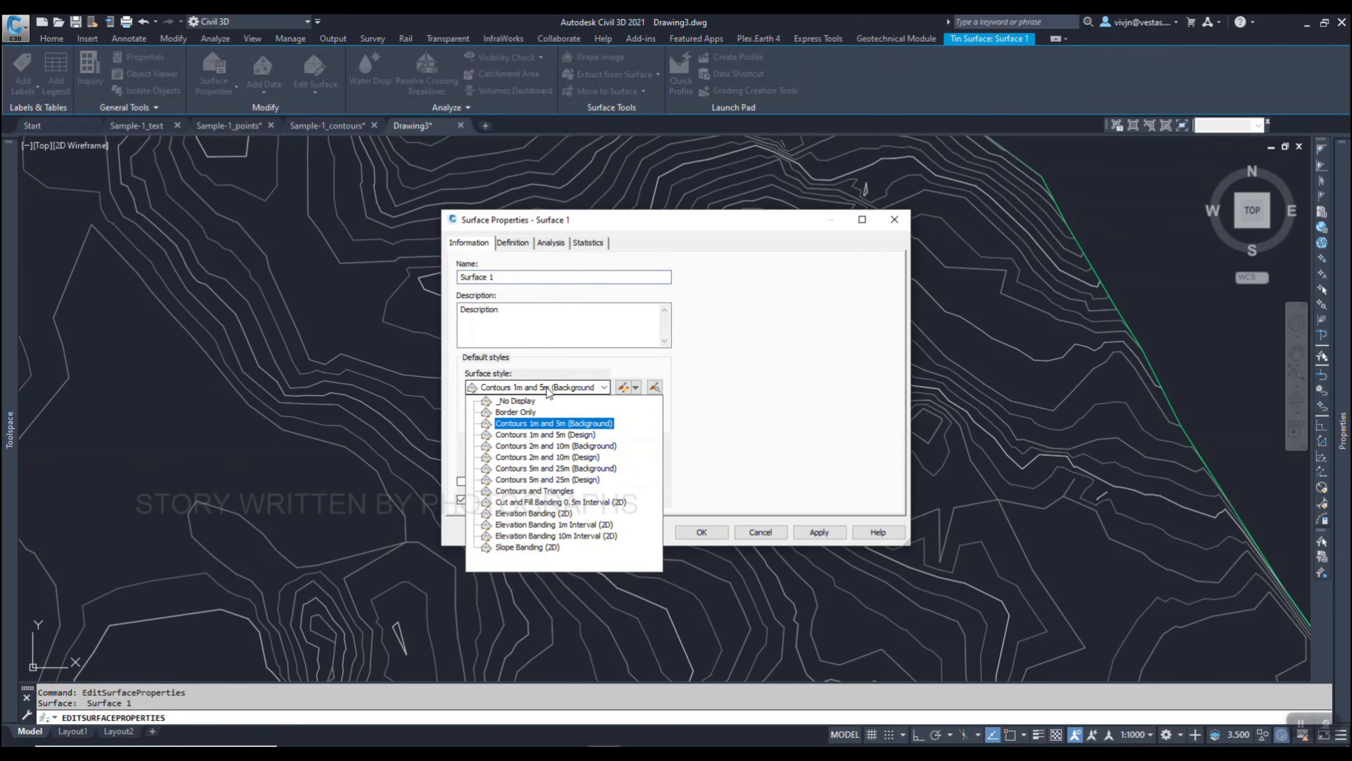
left_click(544, 424)
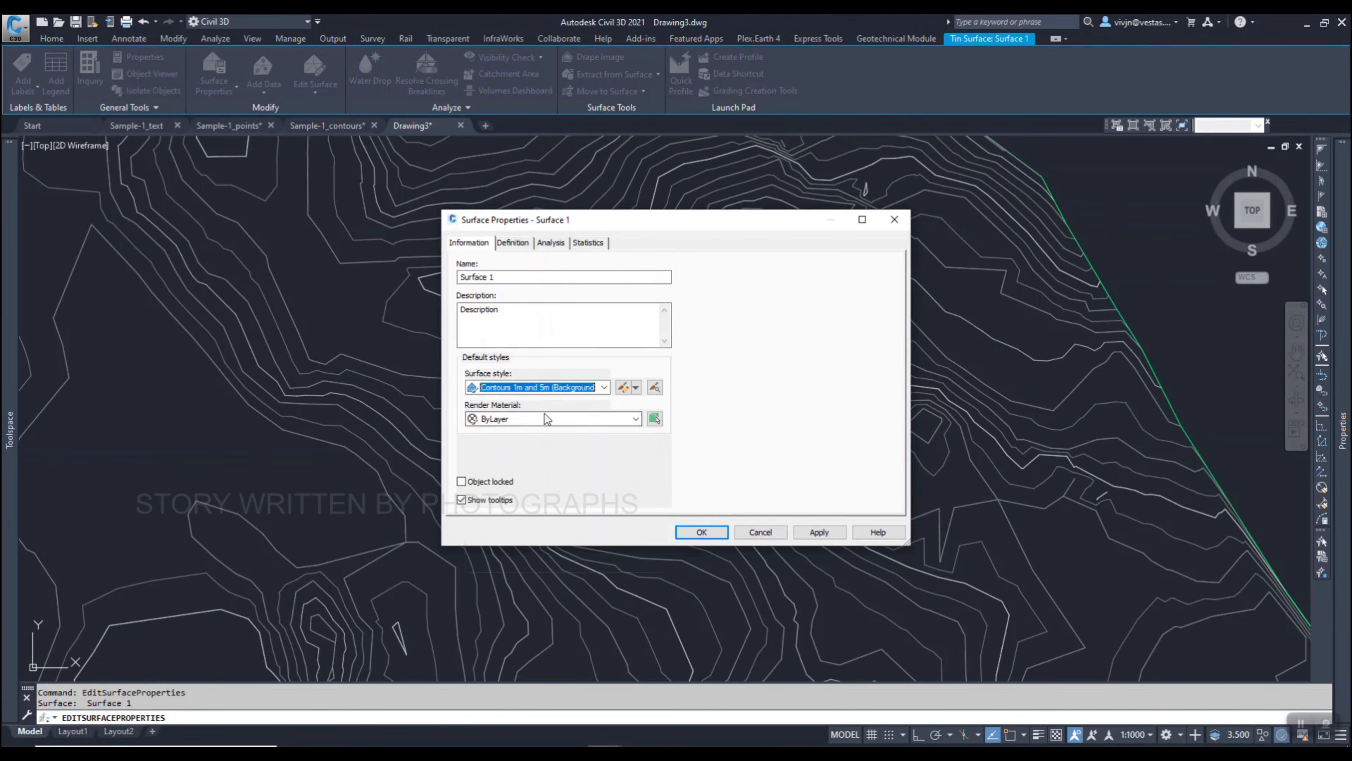
Check the minor and major contour intervals in the surface style's definition, then close the style and surface properties.
left_click(623, 388)
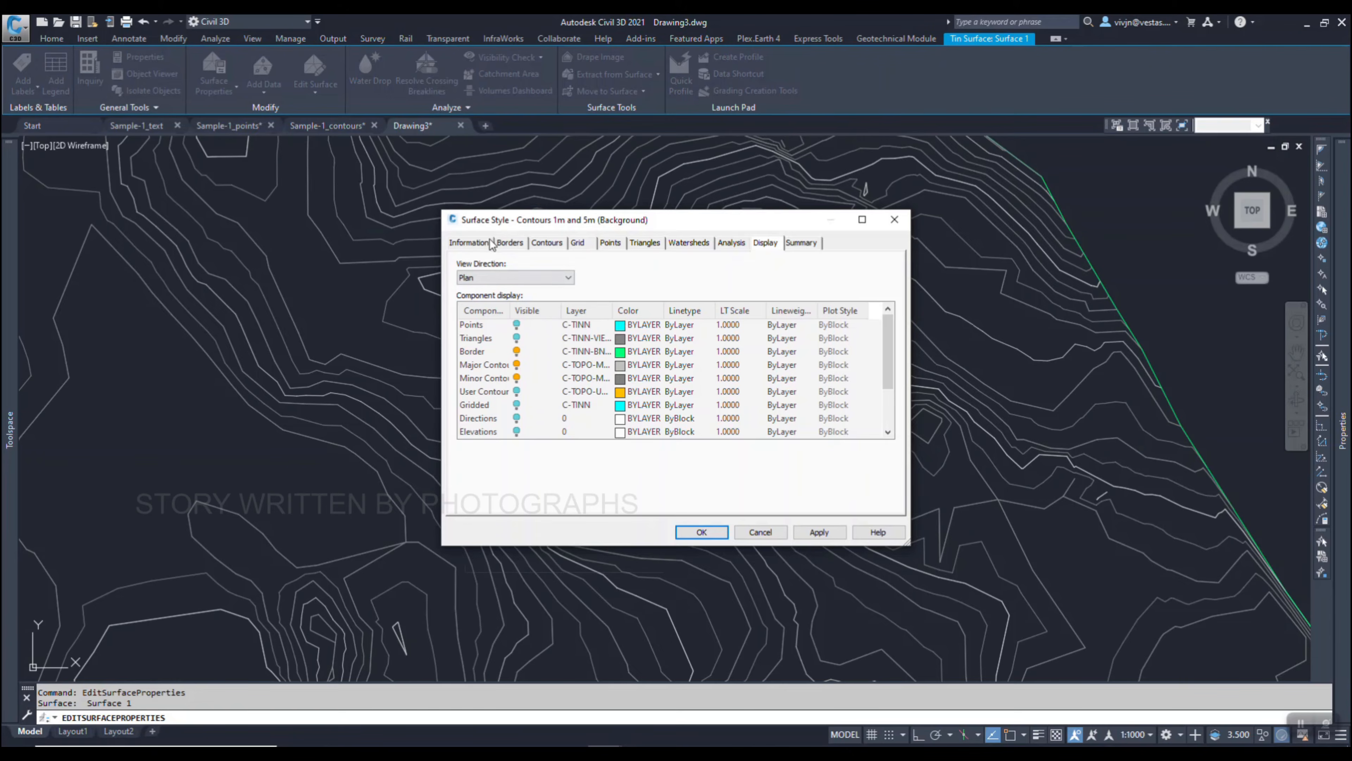
left_click(468, 243)
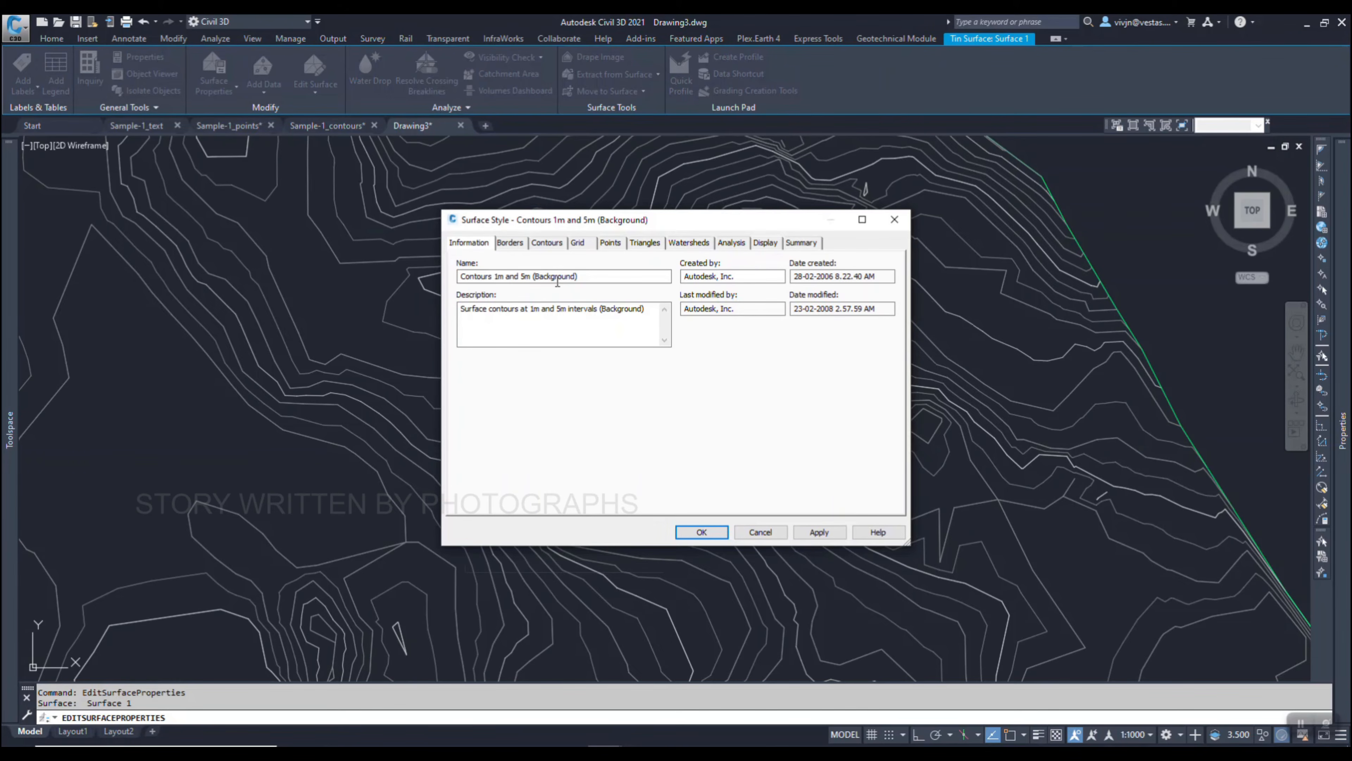
left_click(509, 242)
left_click(546, 242)
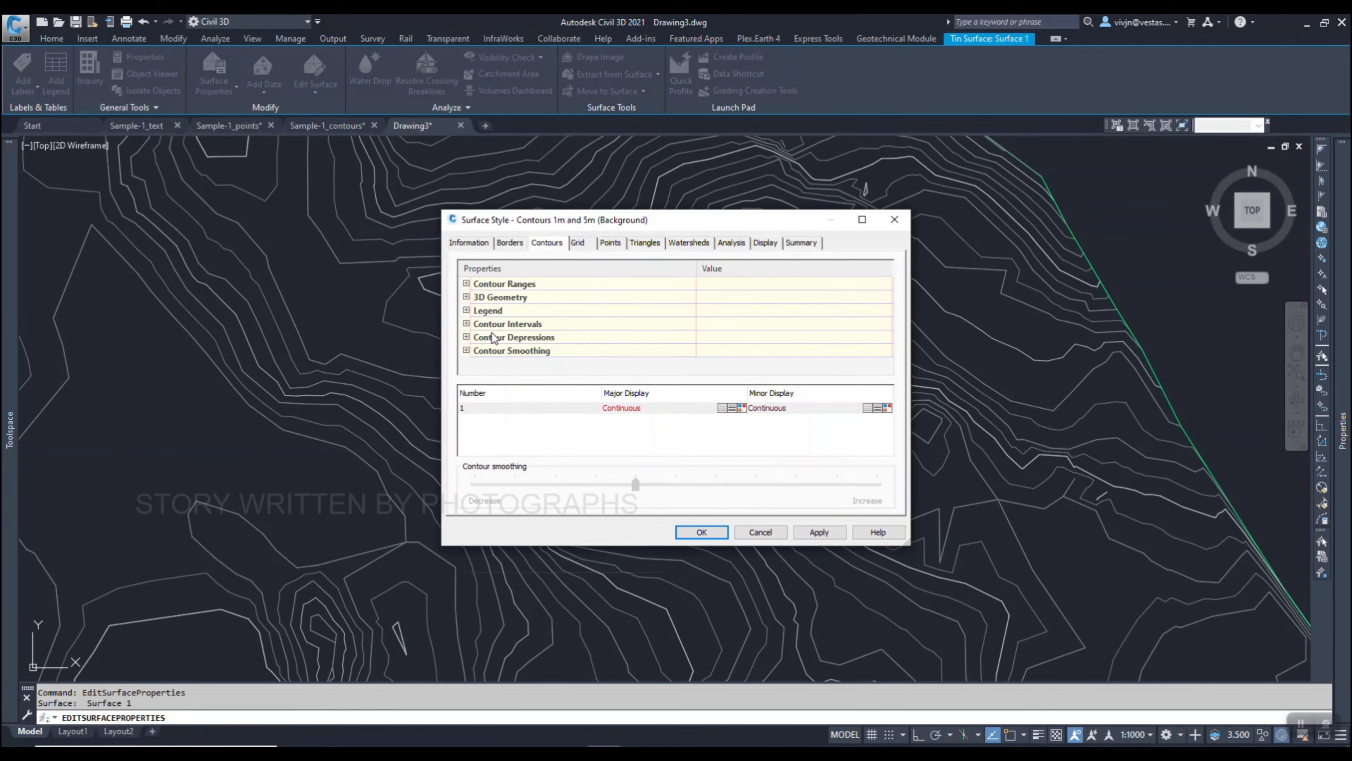
left_click(466, 324)
scroll(717, 335, "down", 1)
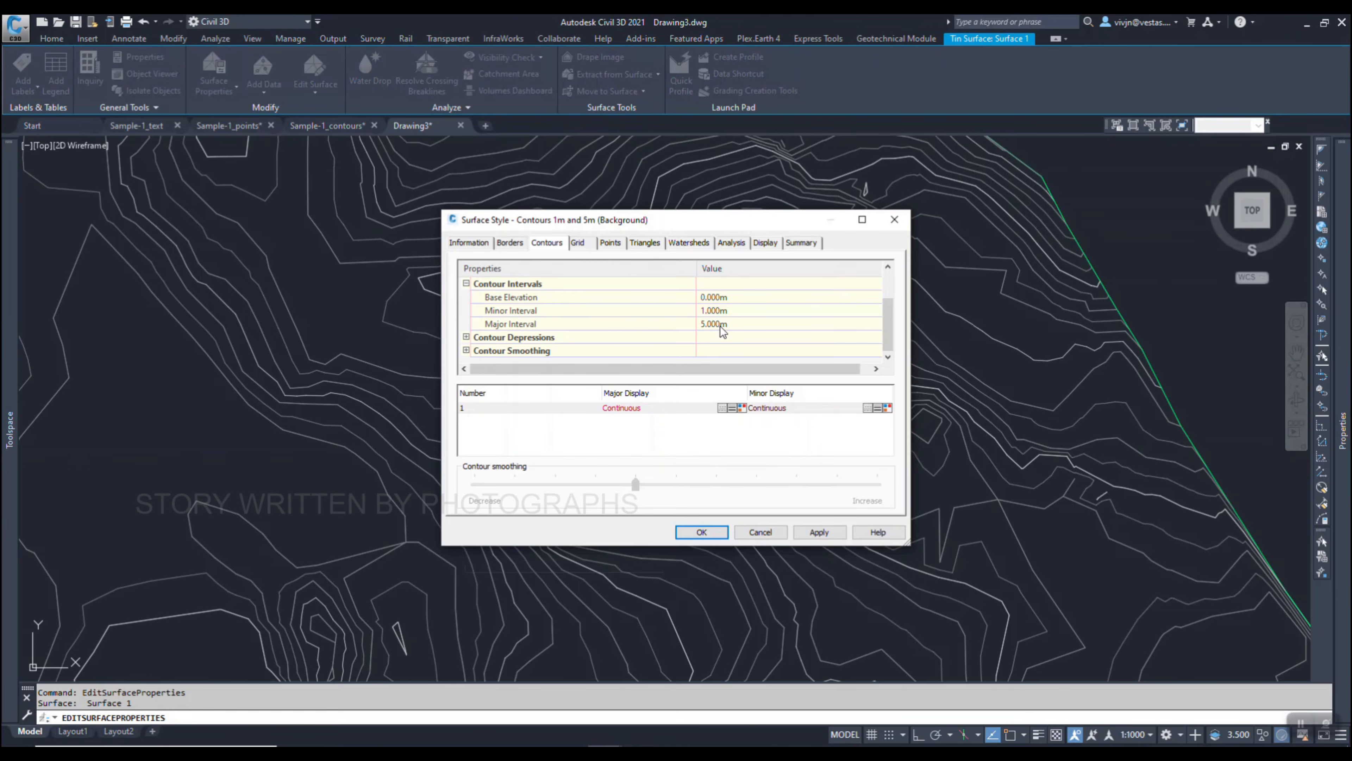
left_click(894, 219)
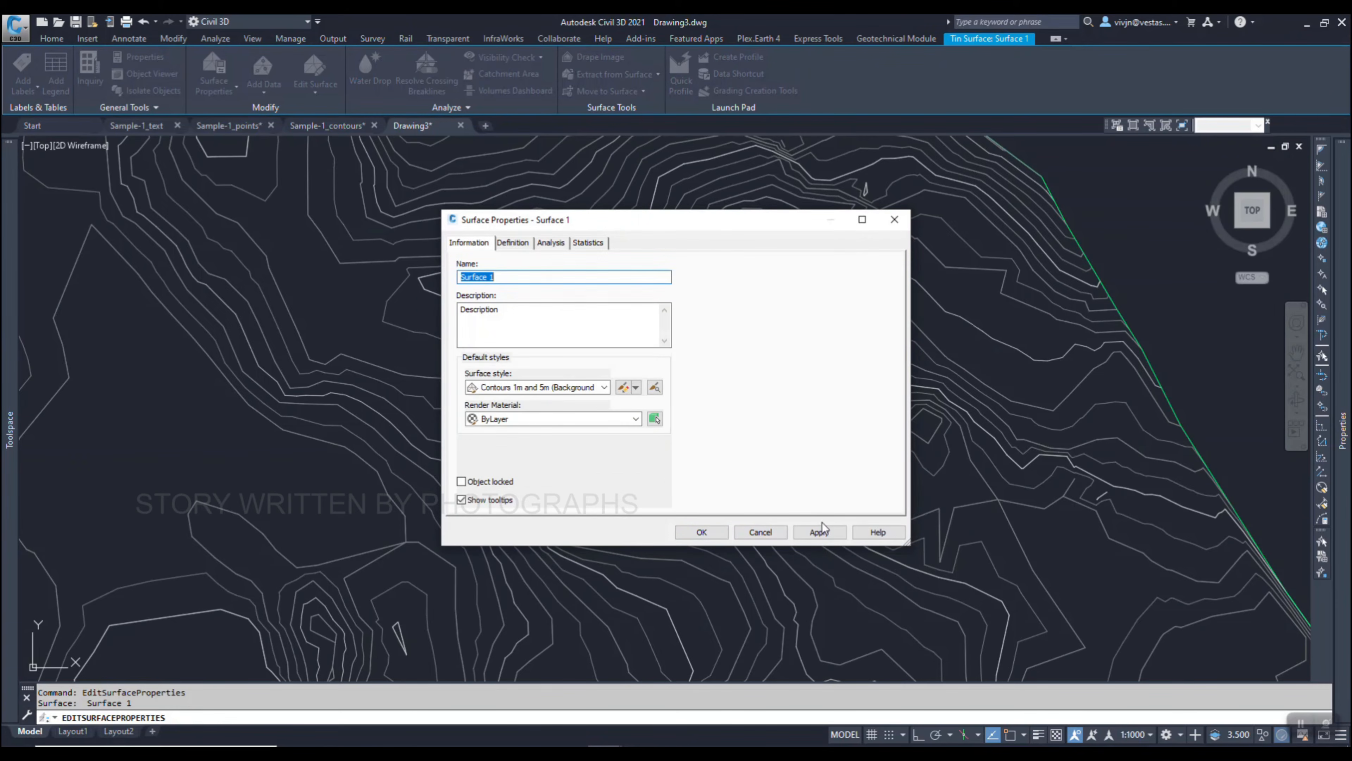
left_click(894, 220)
scroll(623, 463, "down", 5)
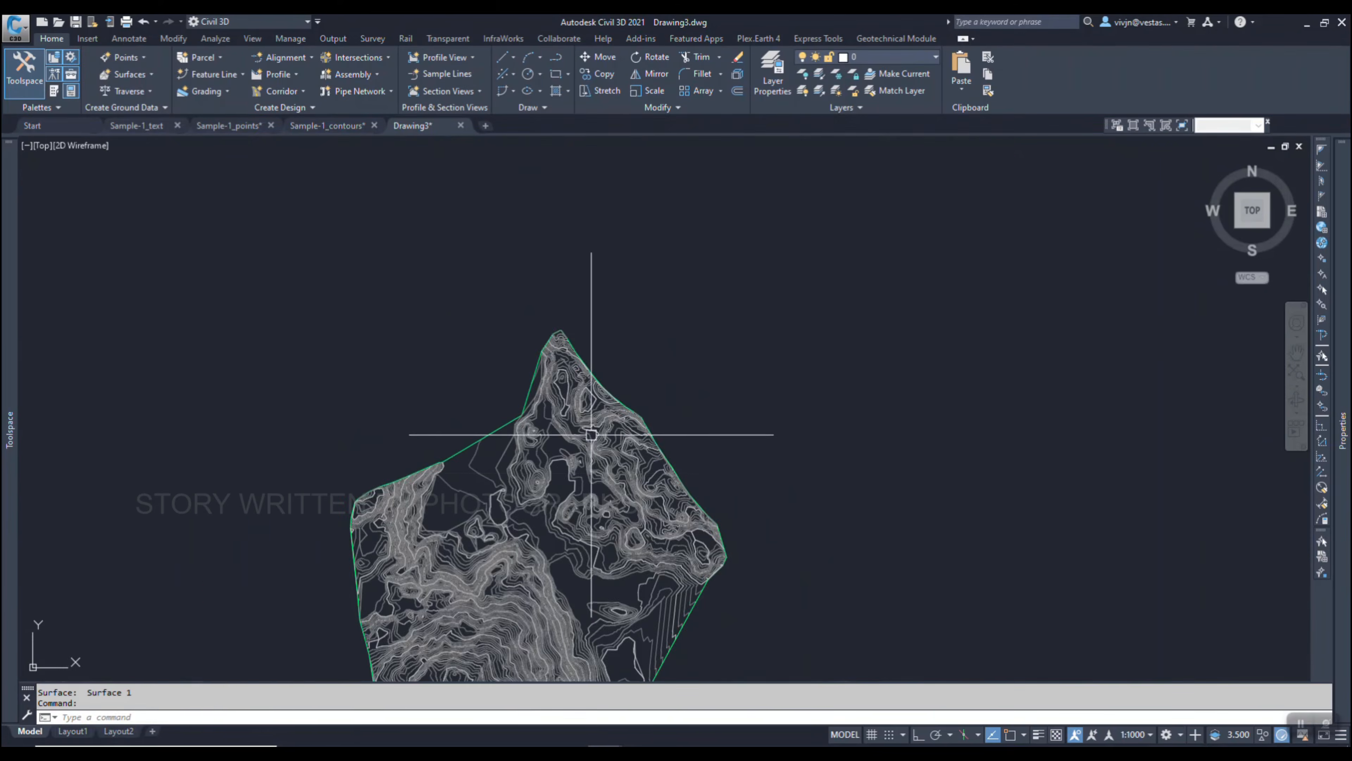
scroll(579, 456, "up", 2)
scroll(638, 356, "down", 3)
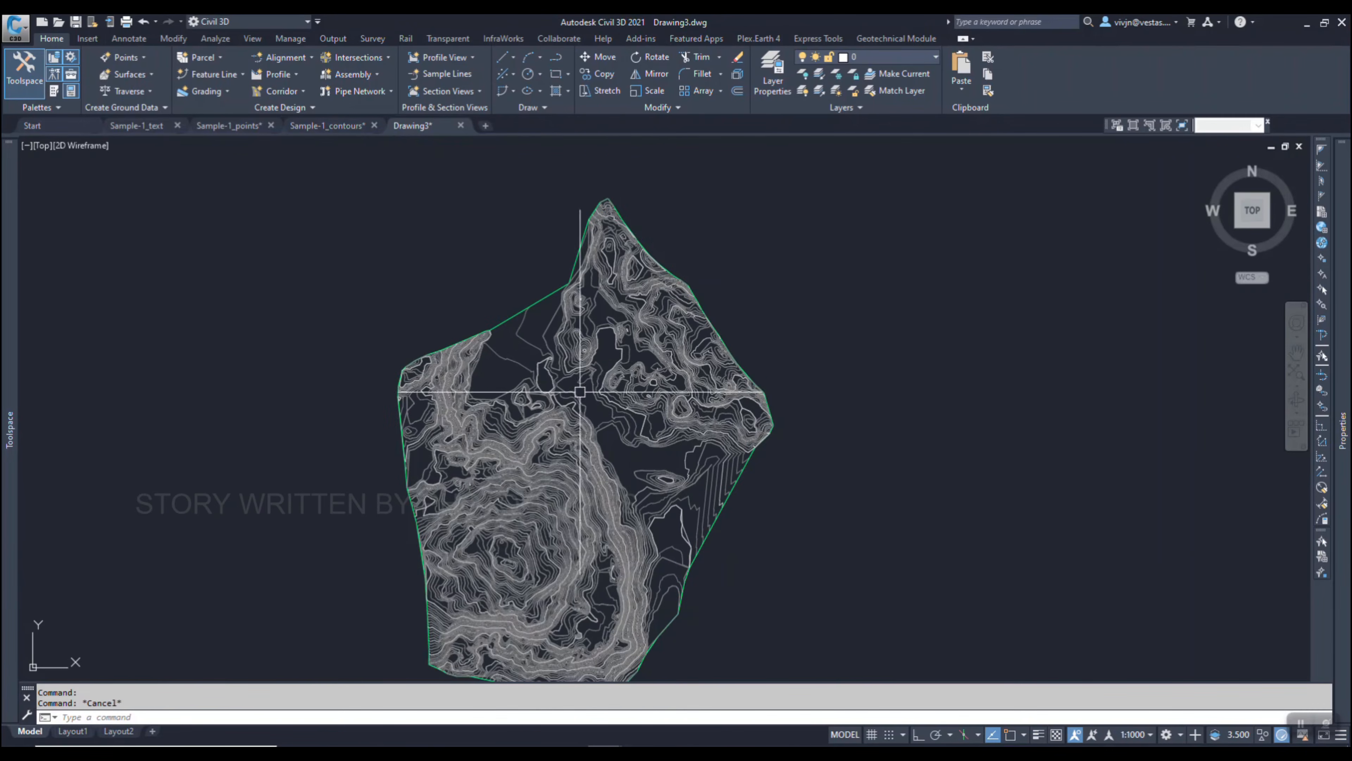
scroll(573, 387, "down", 2)
key("Escape")
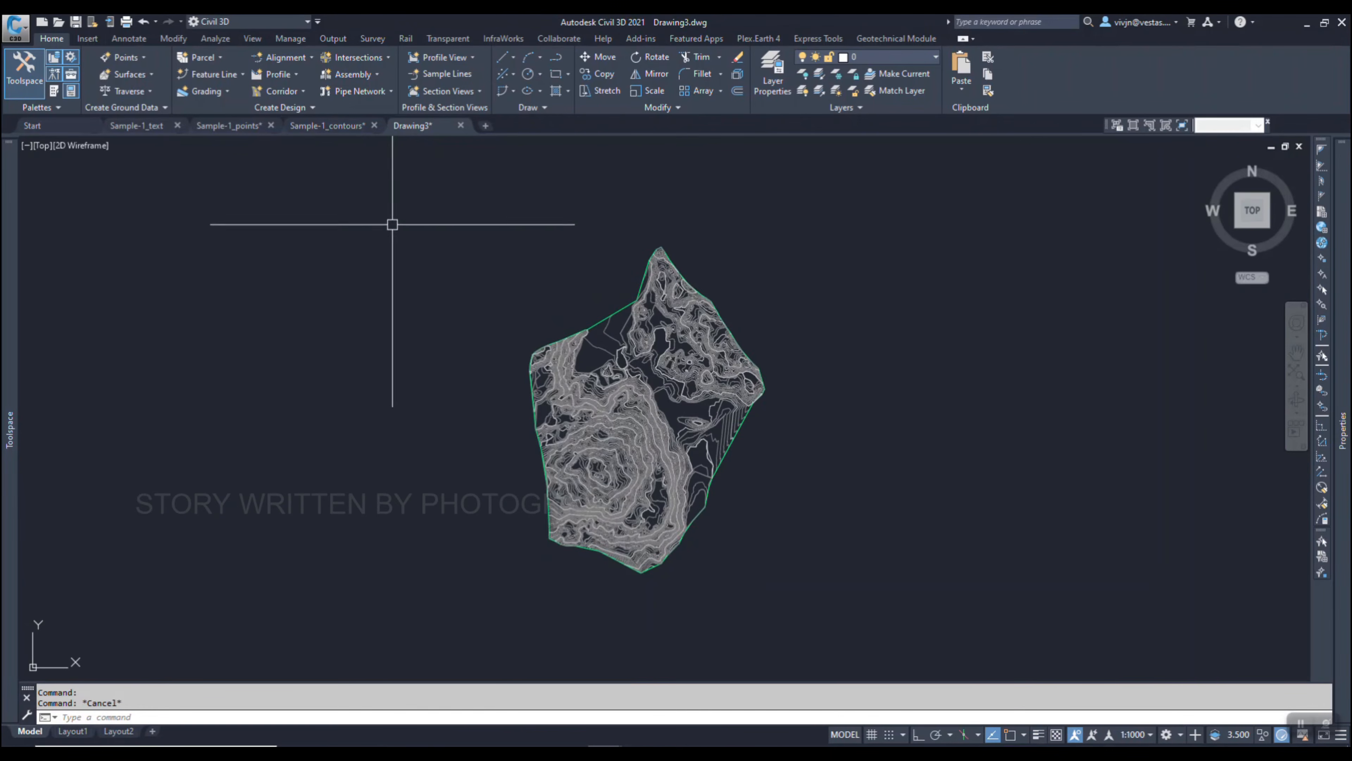
Switch to the Sample-1_points drawing and window-select a sample of its grid points.
left_click(233, 126)
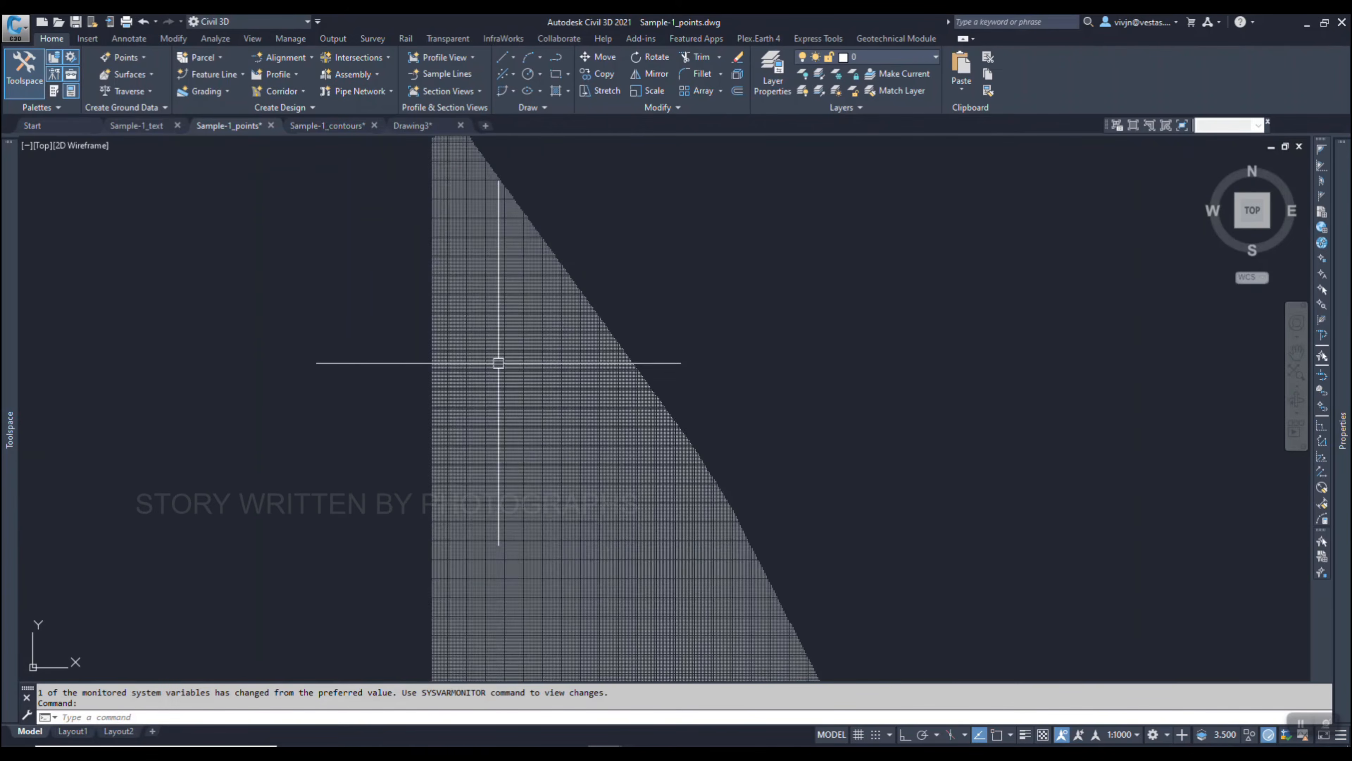
left_click(839, 196)
key("Escape")
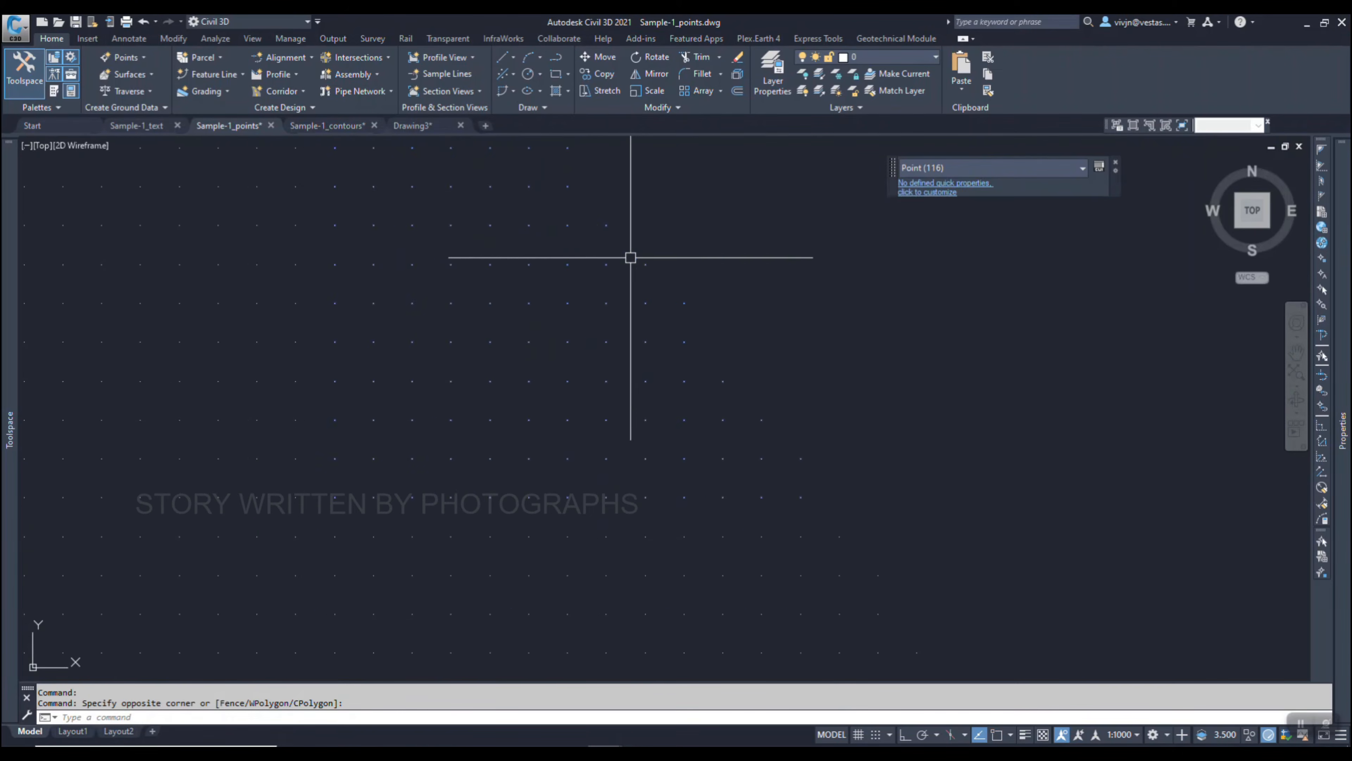
key("Escape")
left_click(676, 254)
left_click(450, 421)
scroll(636, 358, "down", 10)
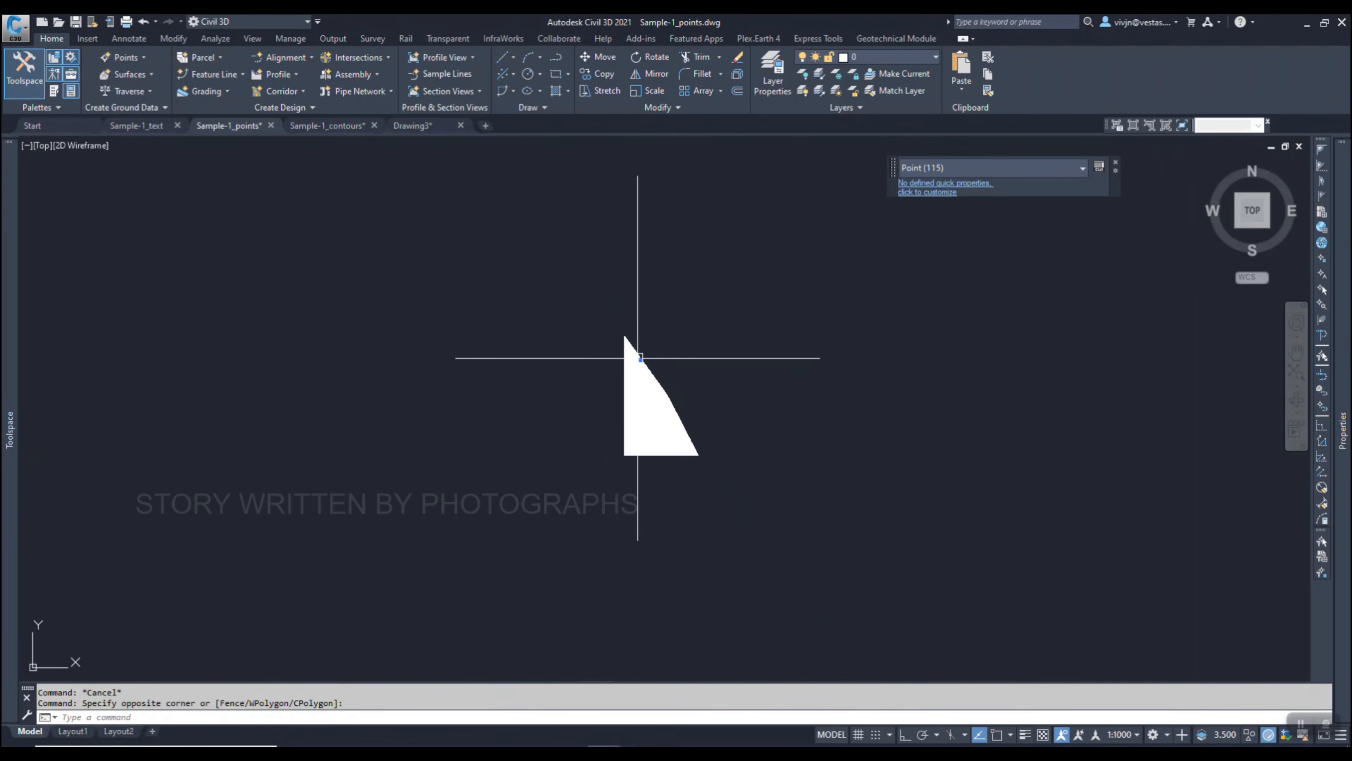
Clear the selection and window-select the points at the northern tip of the point grid.
scroll(645, 355, "up", 4)
scroll(645, 355, "up", 3)
mouse_move(534, 219)
left_mouse_down()
mouse_move(643, 363)
mouse_move(658, 353)
left_mouse_up()
key("Escape")
scroll(573, 266, "up", 4)
left_click(485, 211)
left_click(671, 354)
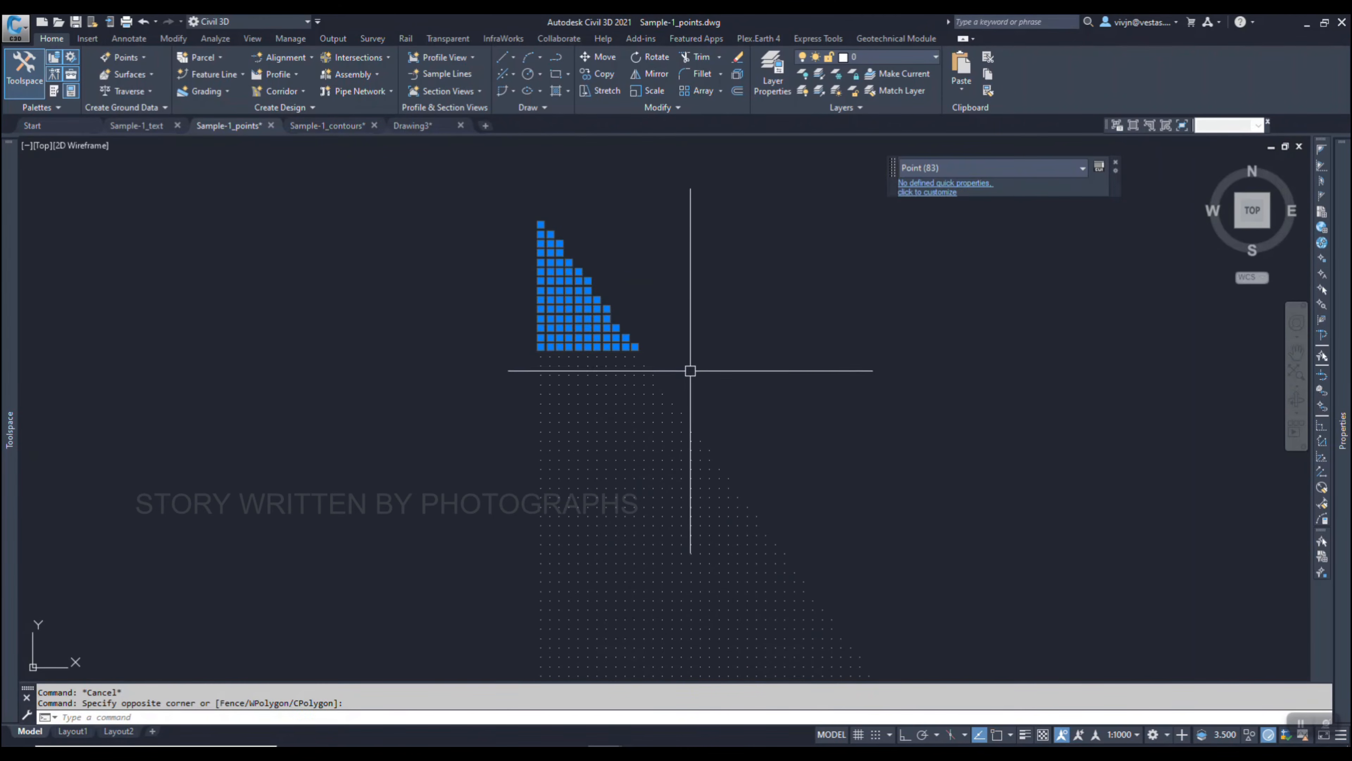
Inspect the properties of the selected points, check a single point's Position Z elevation, and clear the selection.
scroll(527, 341, "down", 3)
scroll(527, 326, "up", 6)
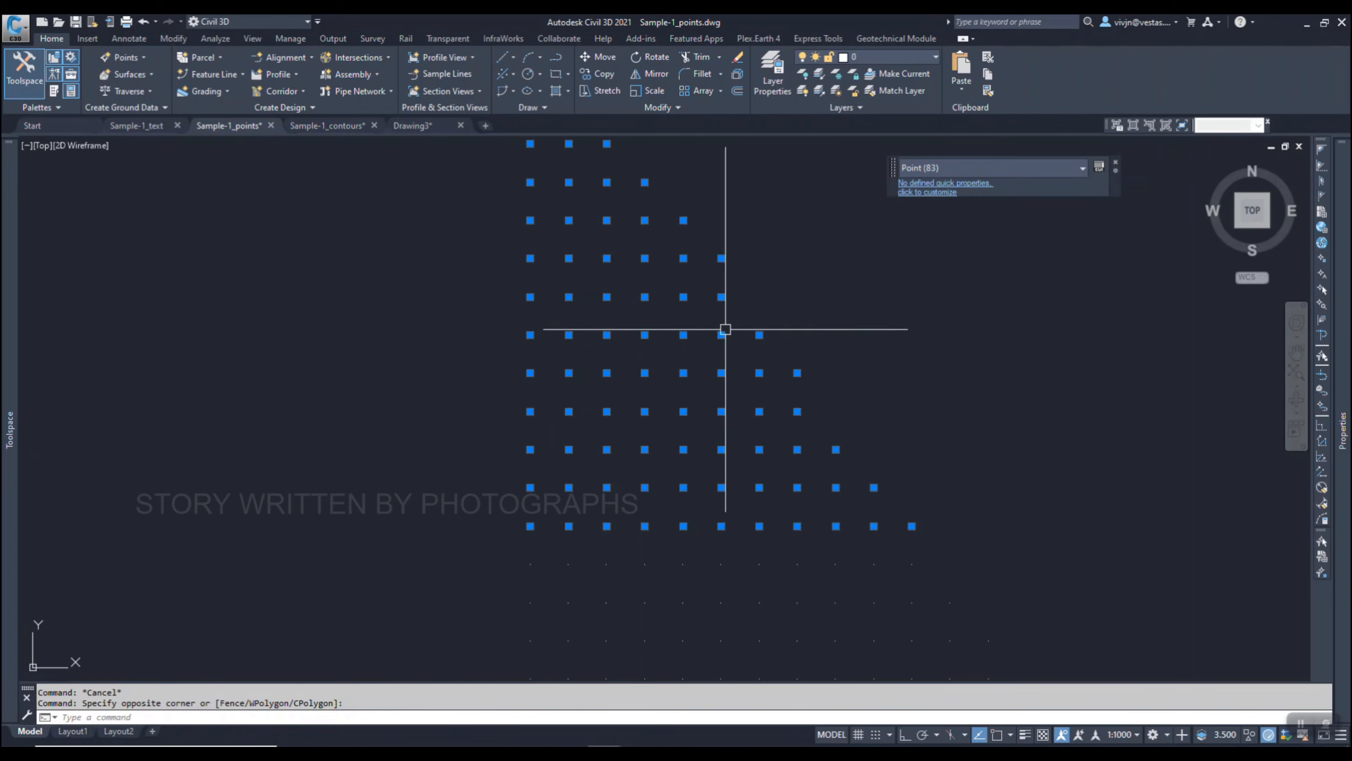
scroll(726, 326, "up", 2)
key("ctrl+1")
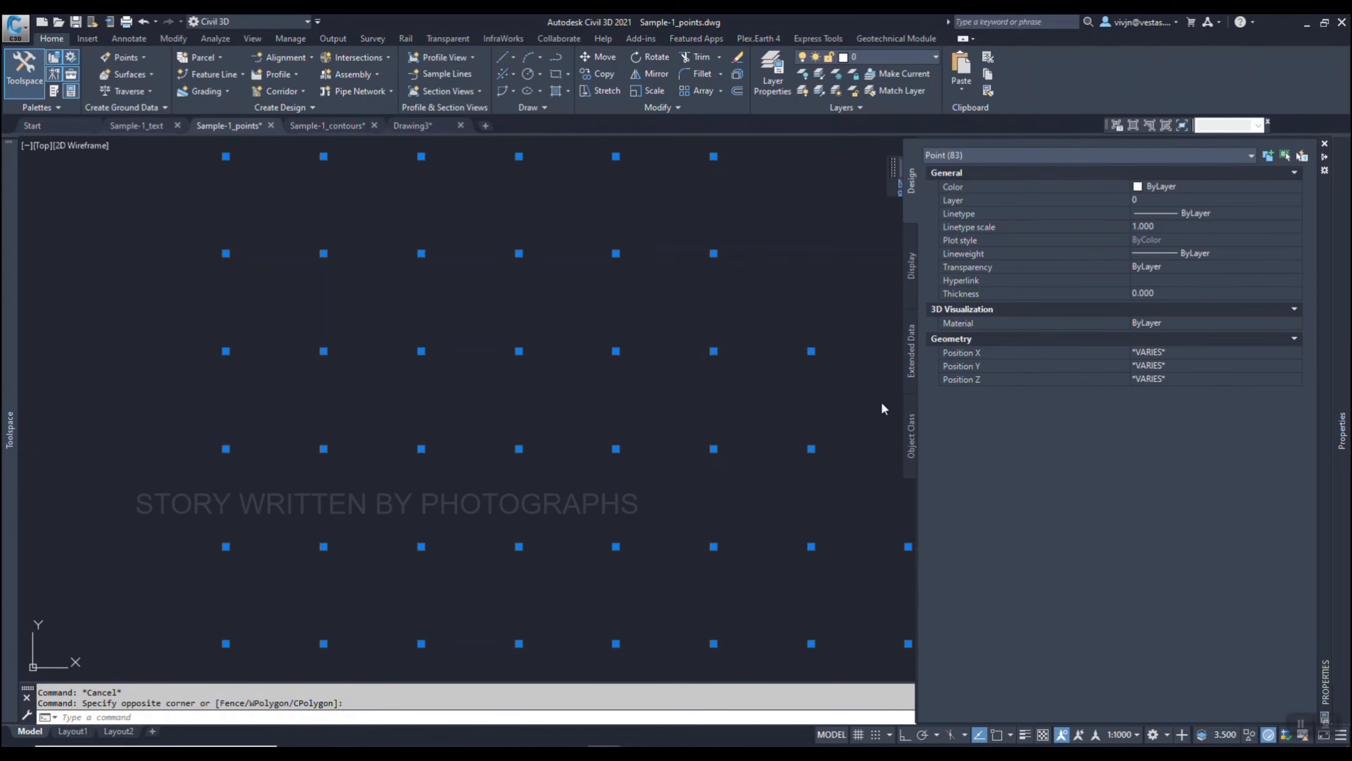
key("Escape")
left_click(713, 352)
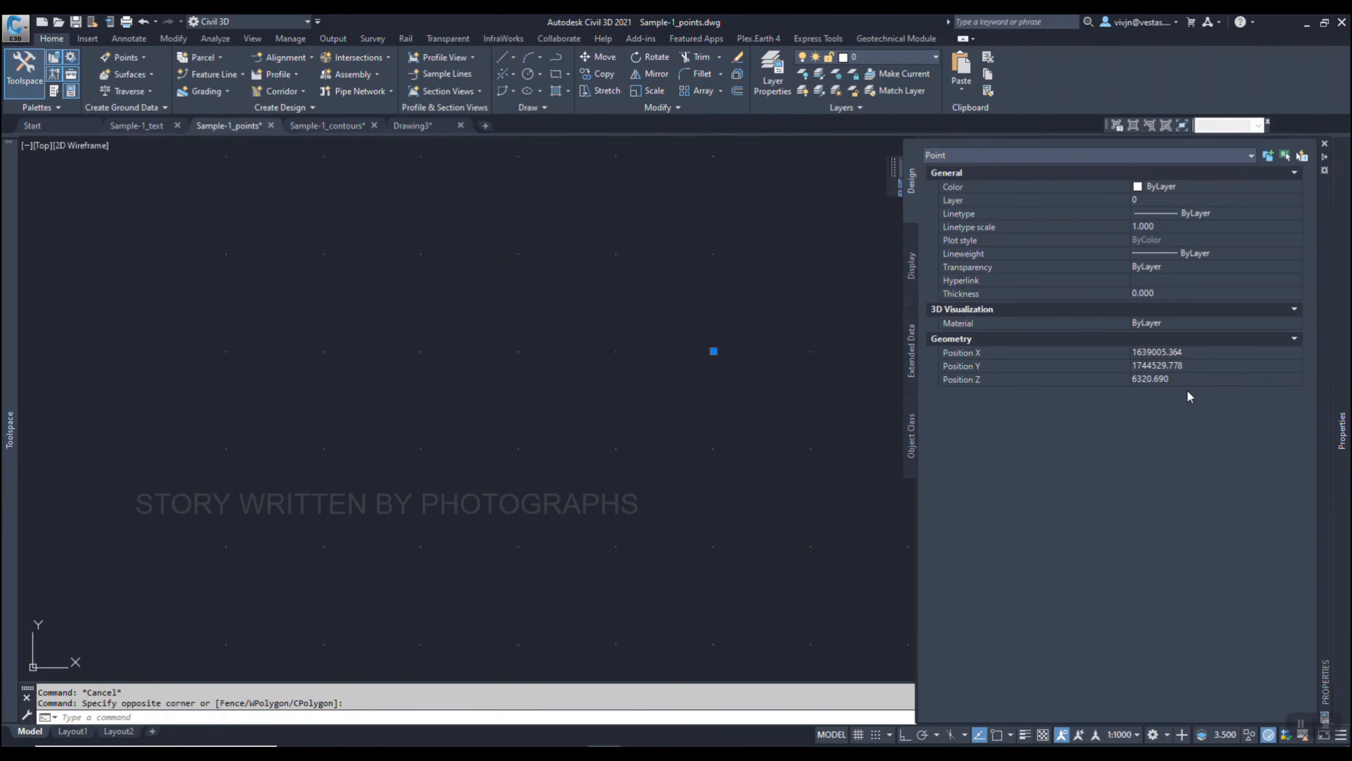
left_click(1182, 380)
key("Escape")
key("Escape")
scroll(672, 341, "down", 9)
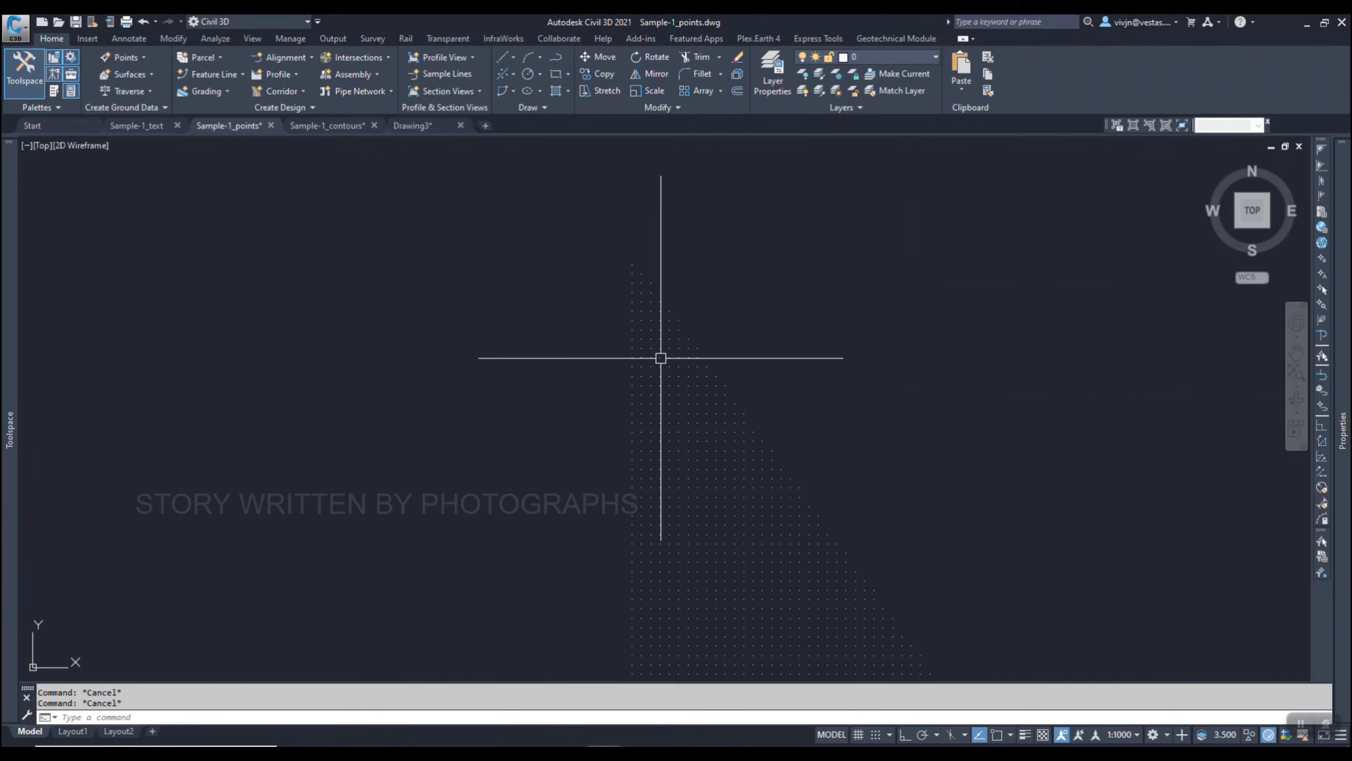
Create a new TIN surface in Sample-1_points with the default name and the style Contours 2m and 10m (Background).
mouse_move(4, 302)
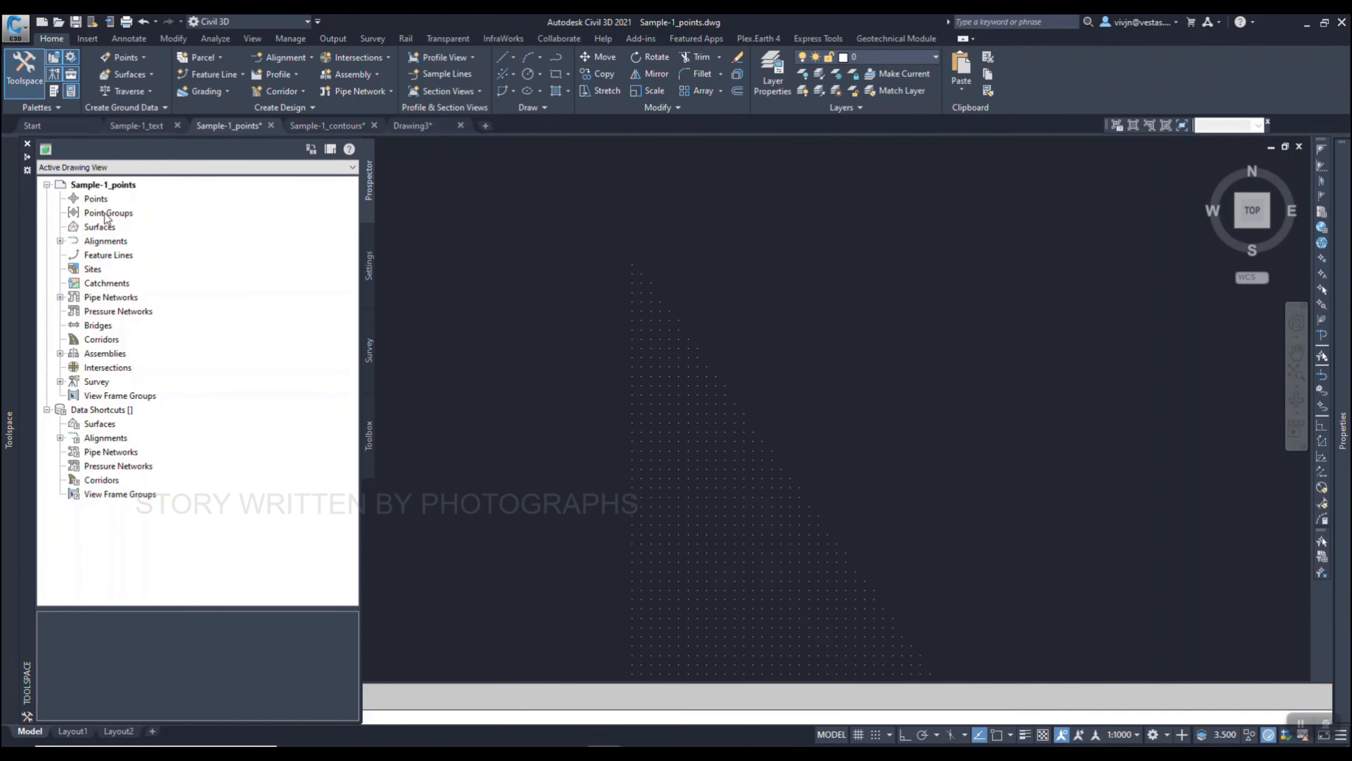
right_click(102, 226)
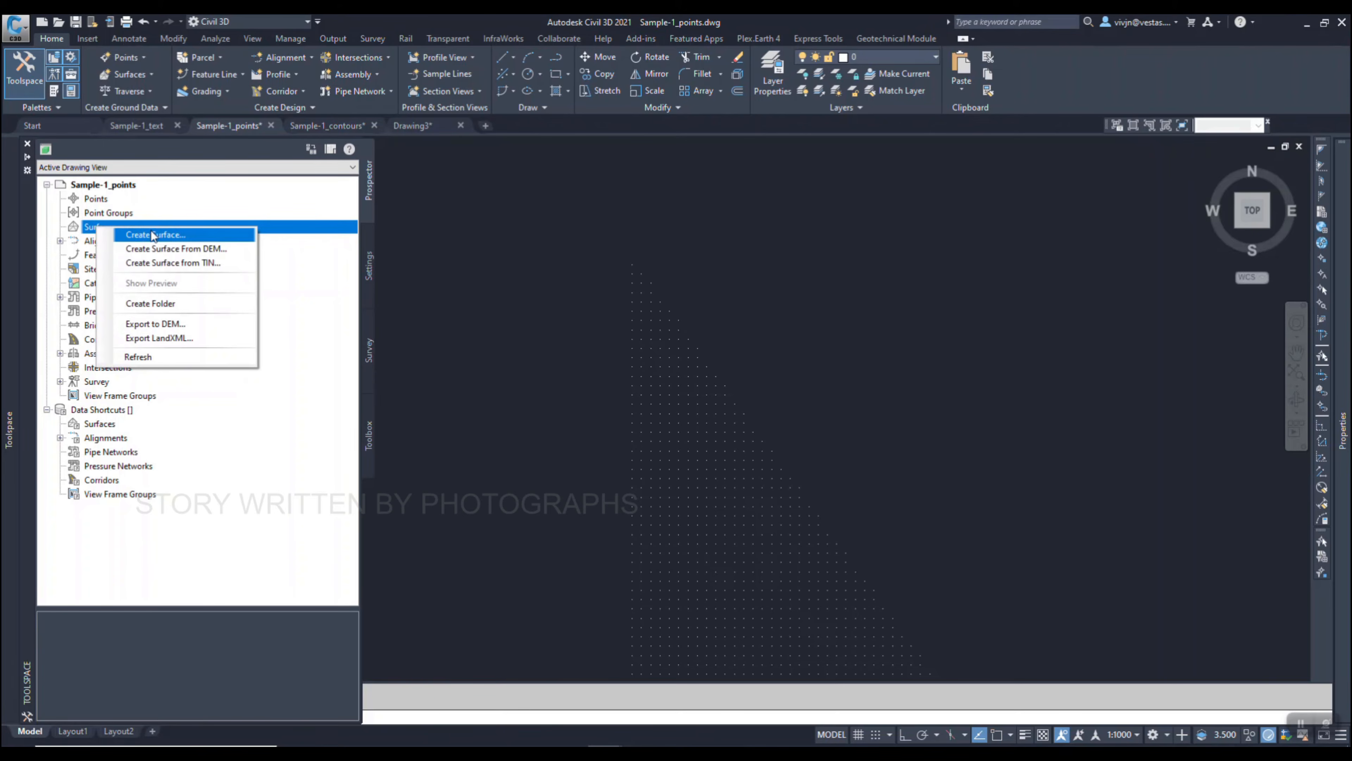
left_click(180, 236)
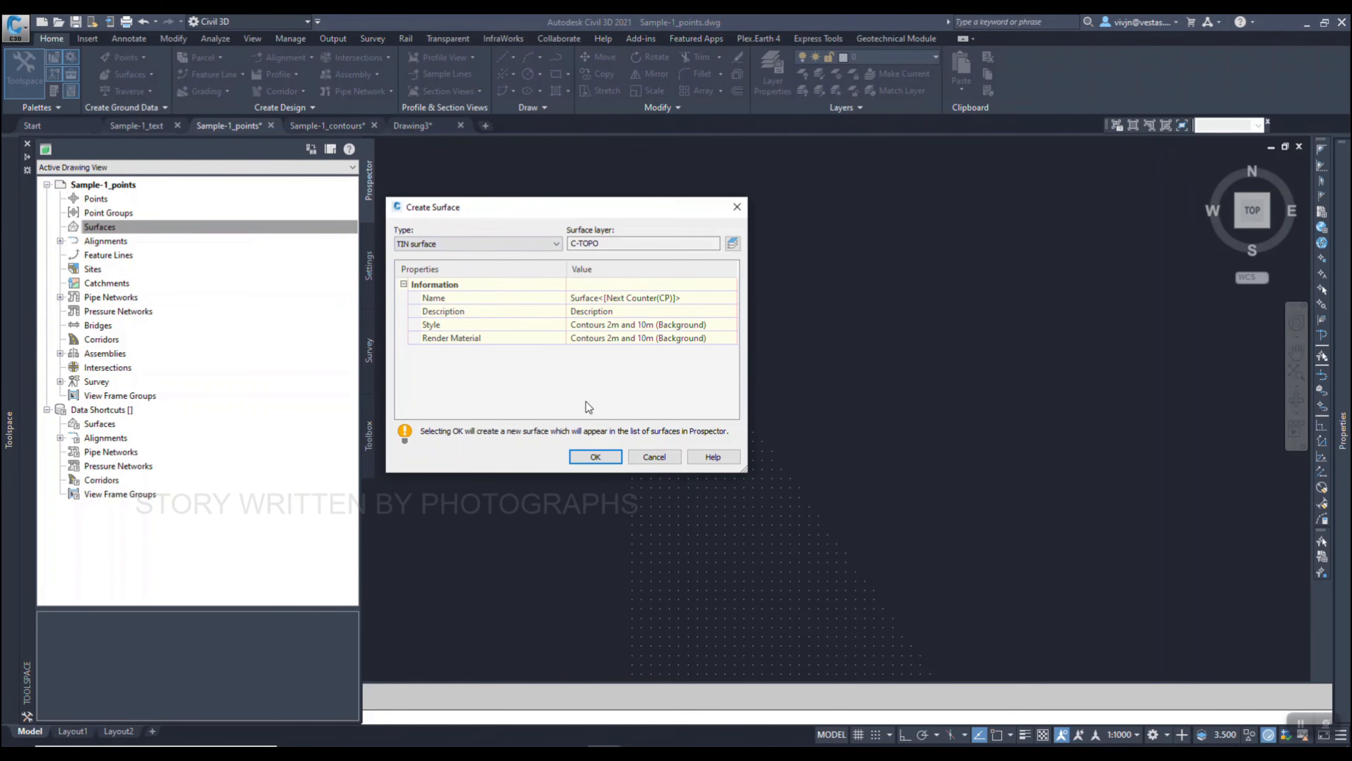
left_click(602, 461)
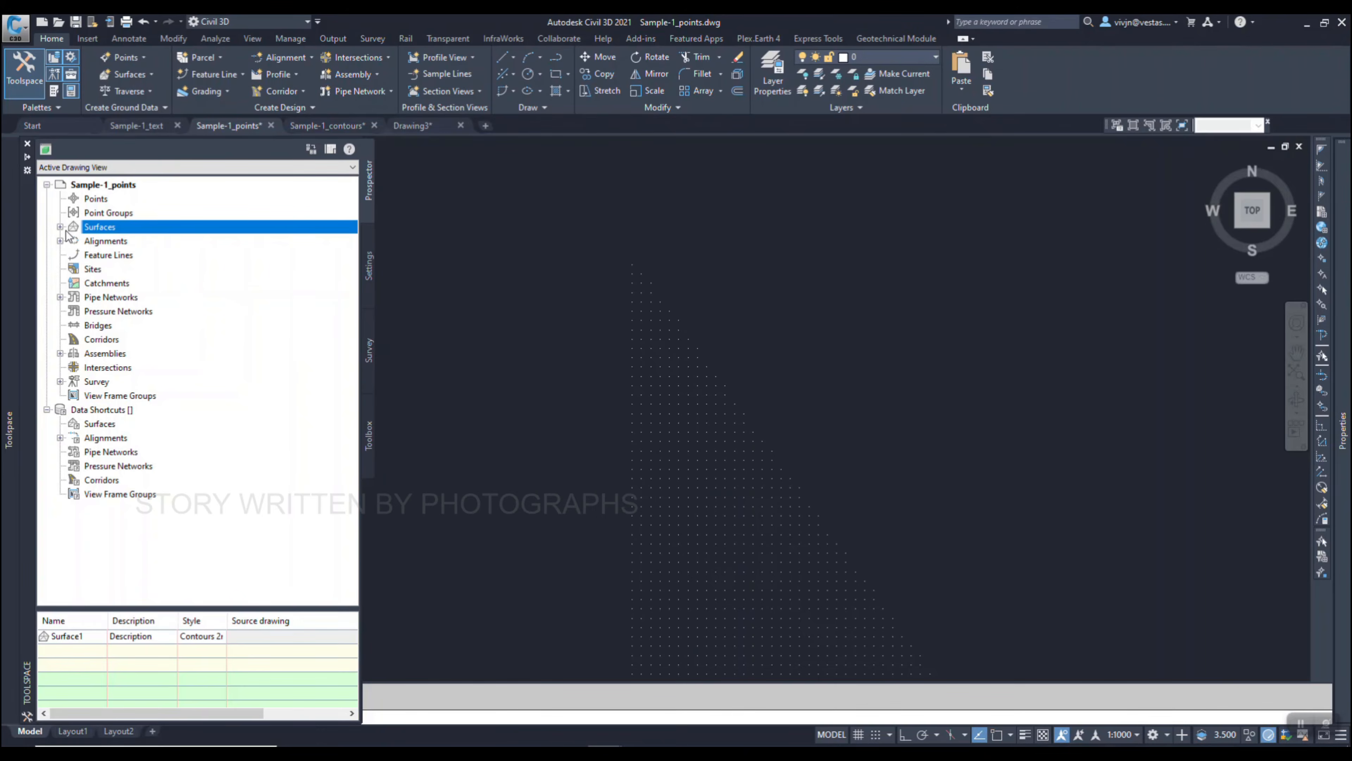
Add the entire point grid to the definition of Surface1 as drawing objects of type Points.
left_click(60, 226)
left_click(74, 240)
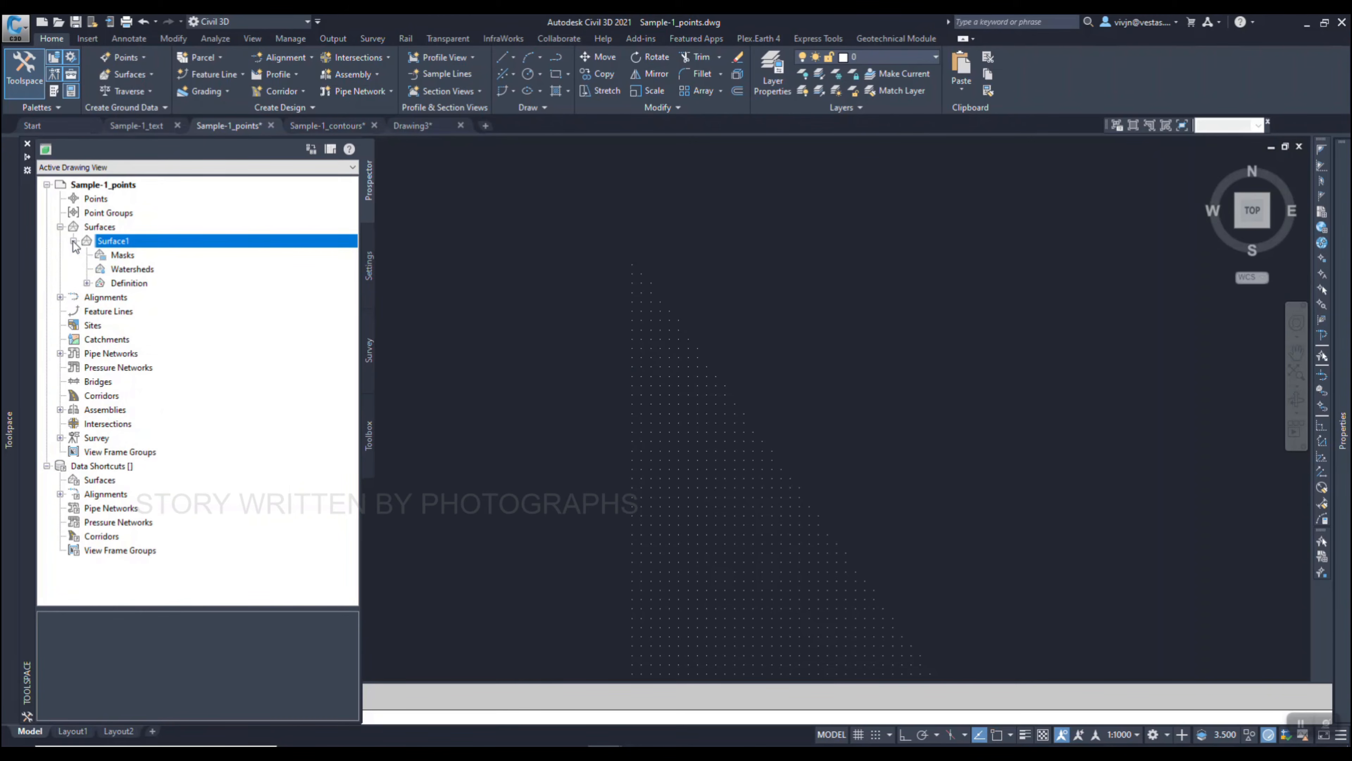
left_click(87, 283)
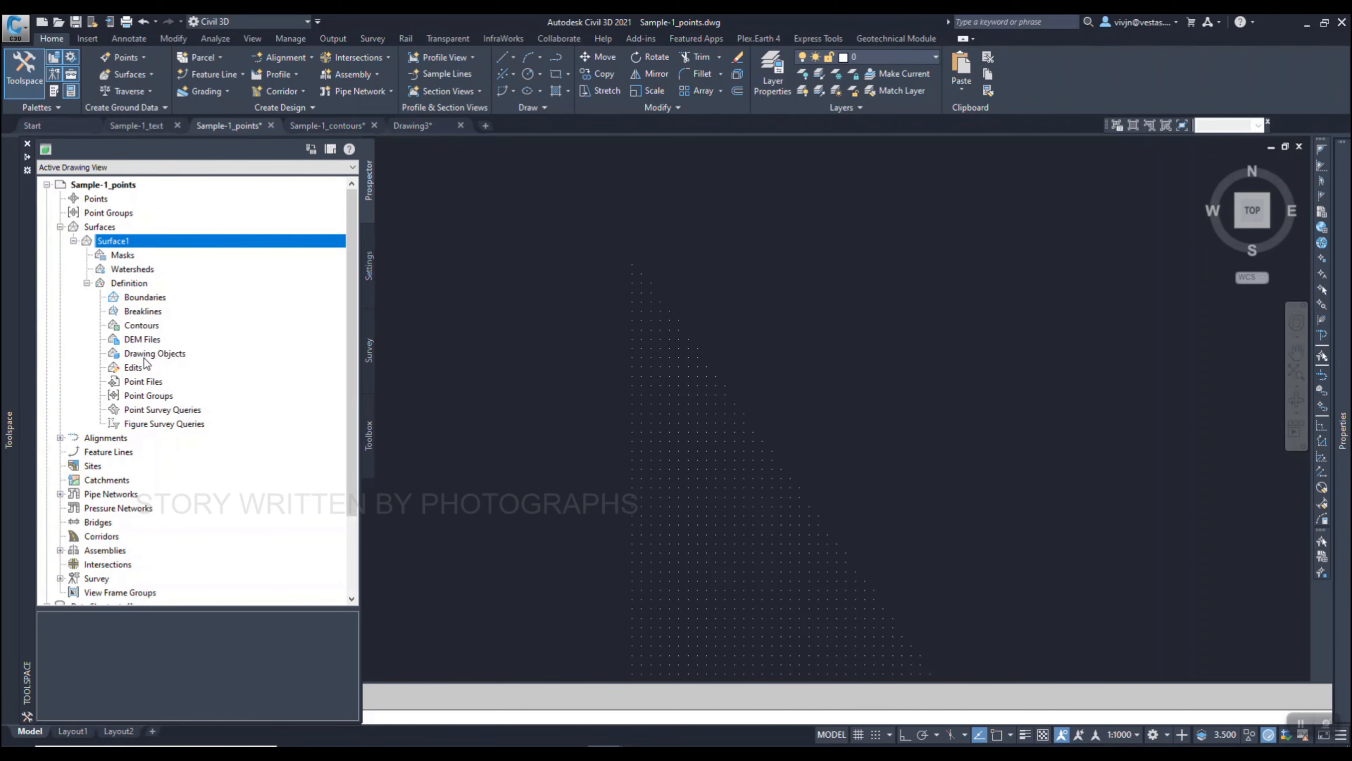
left_click(156, 355)
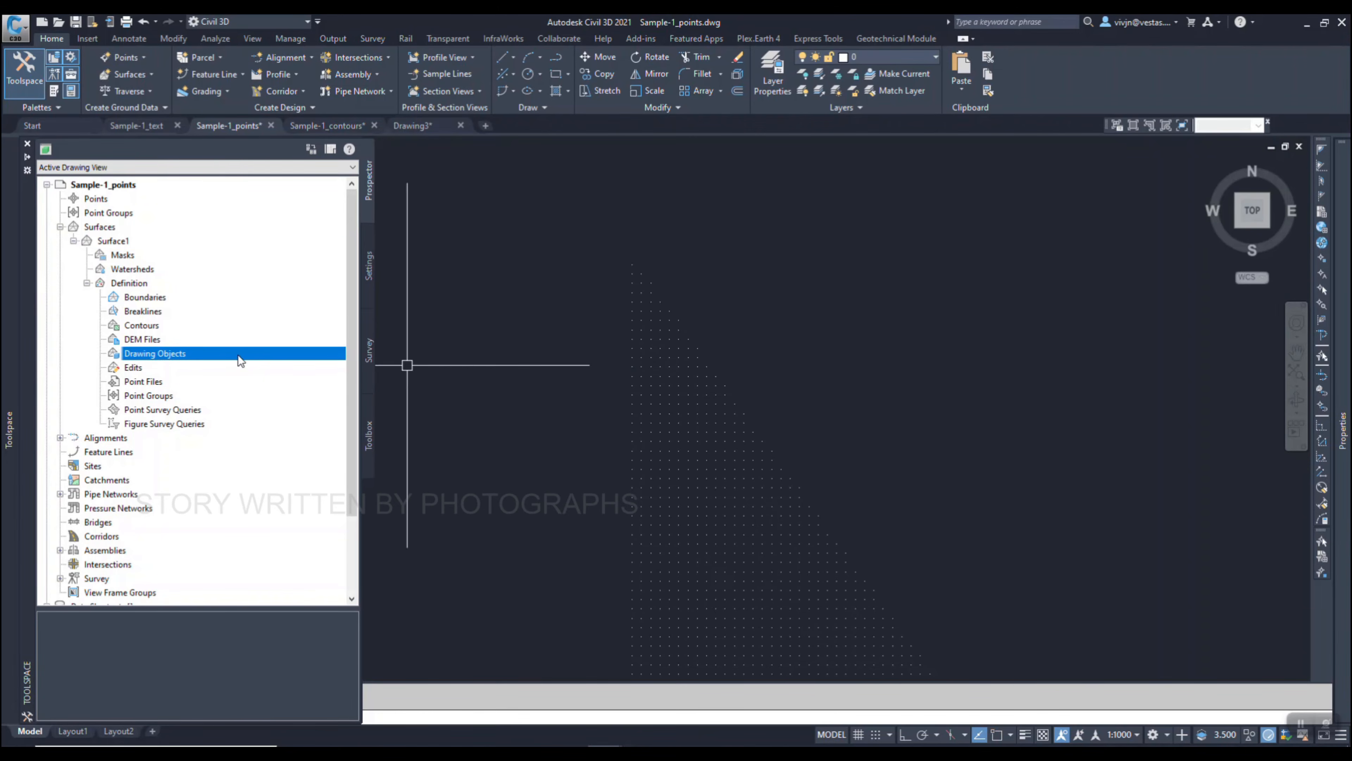
right_click(153, 358)
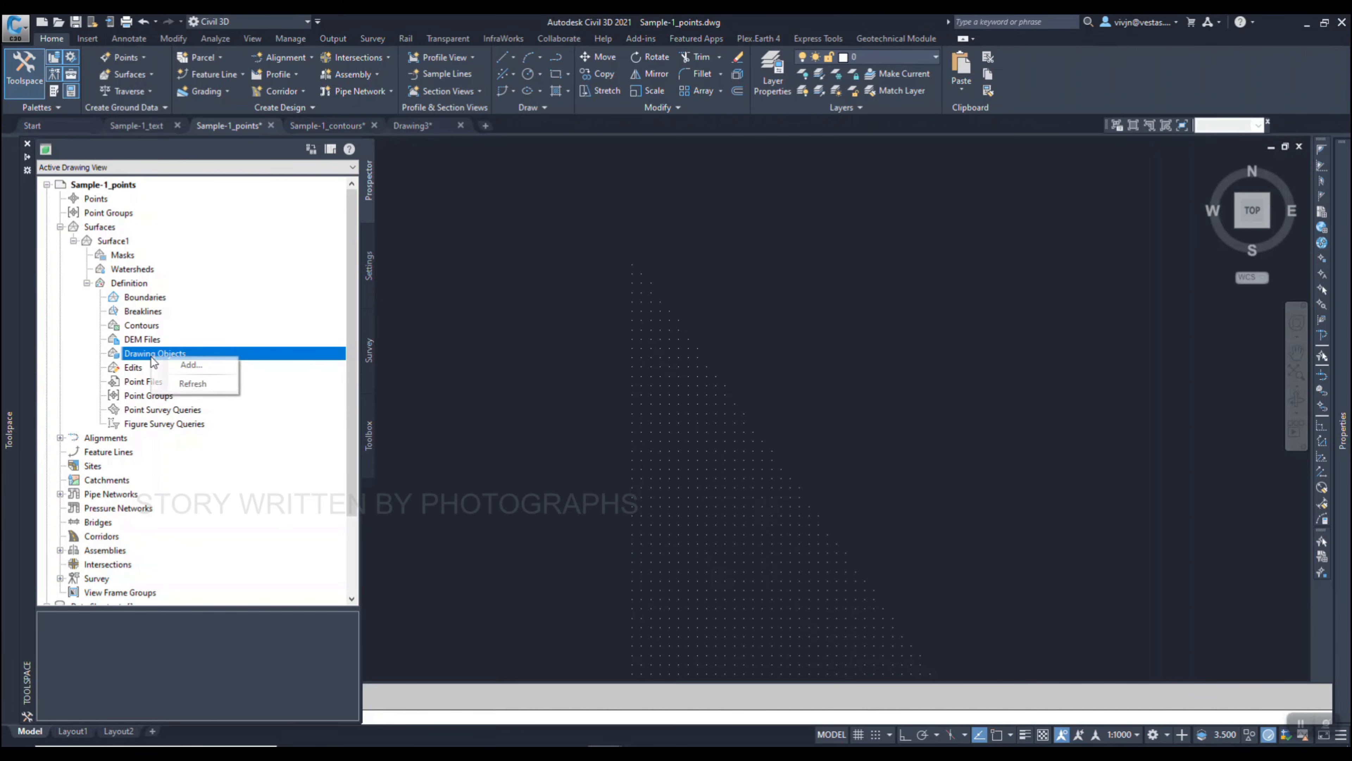
left_click(186, 369)
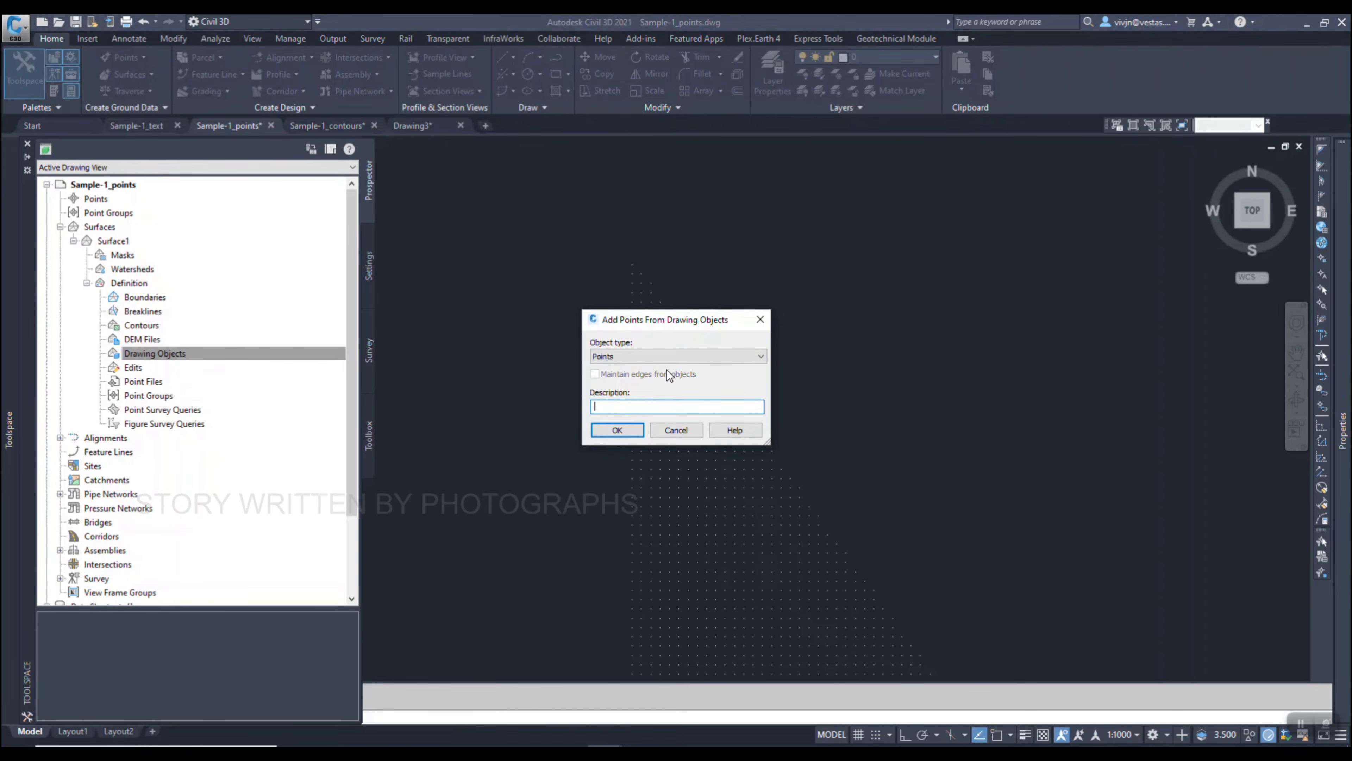
left_click(619, 360)
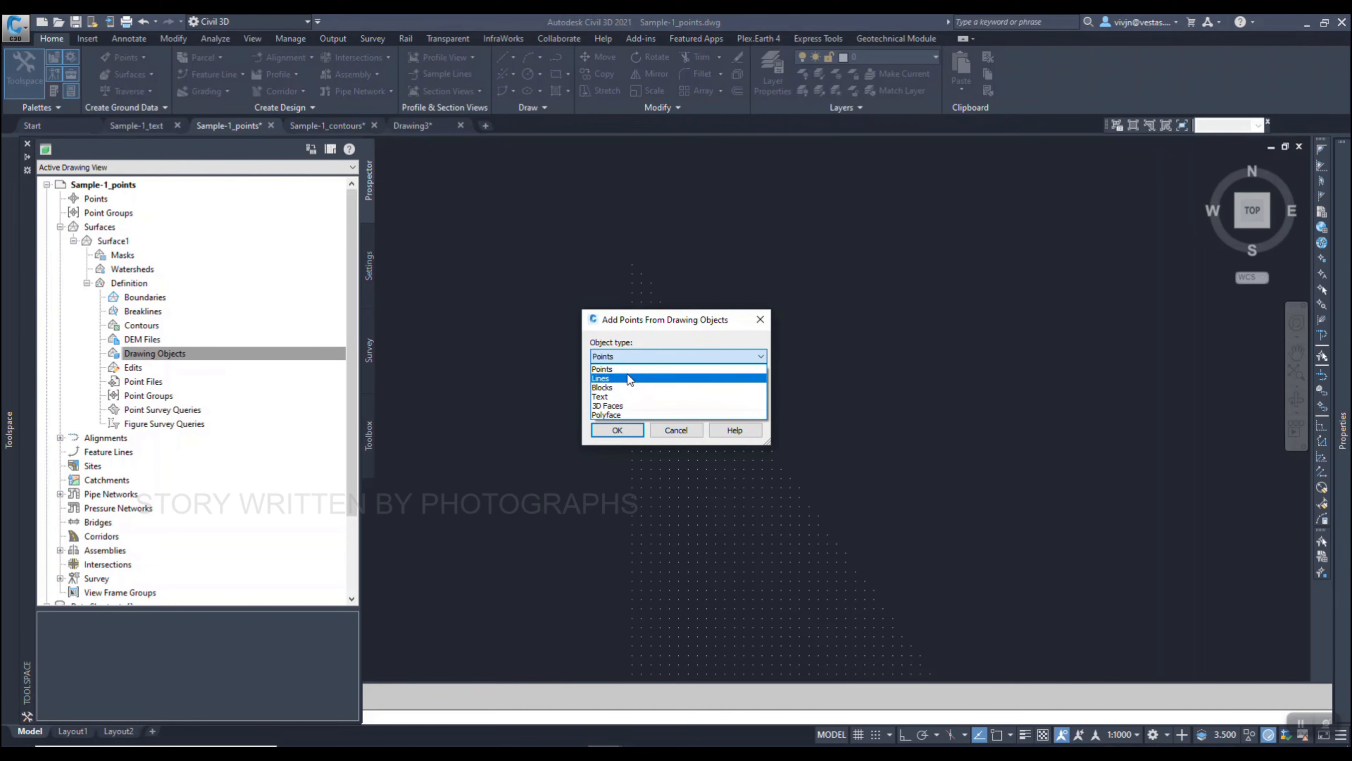
left_click(619, 368)
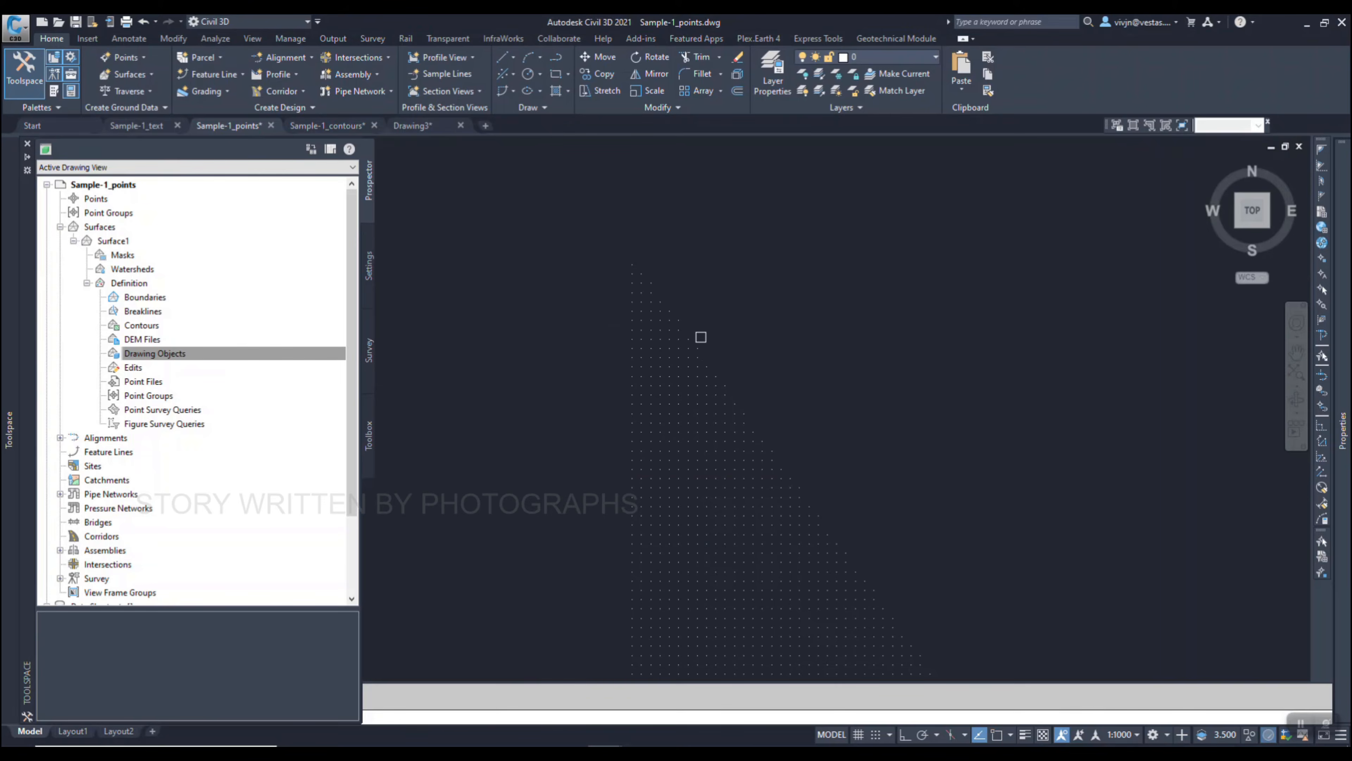
left_click(882, 235)
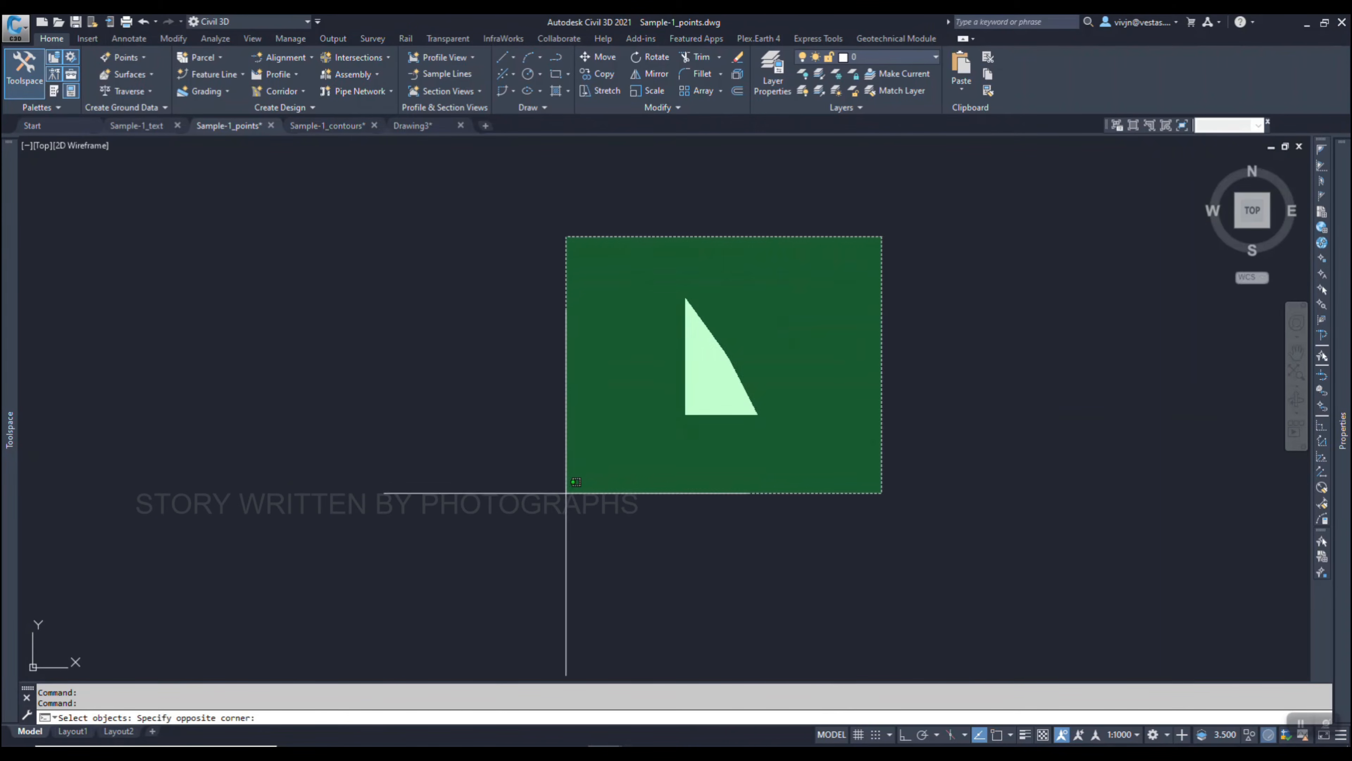
left_click(585, 484)
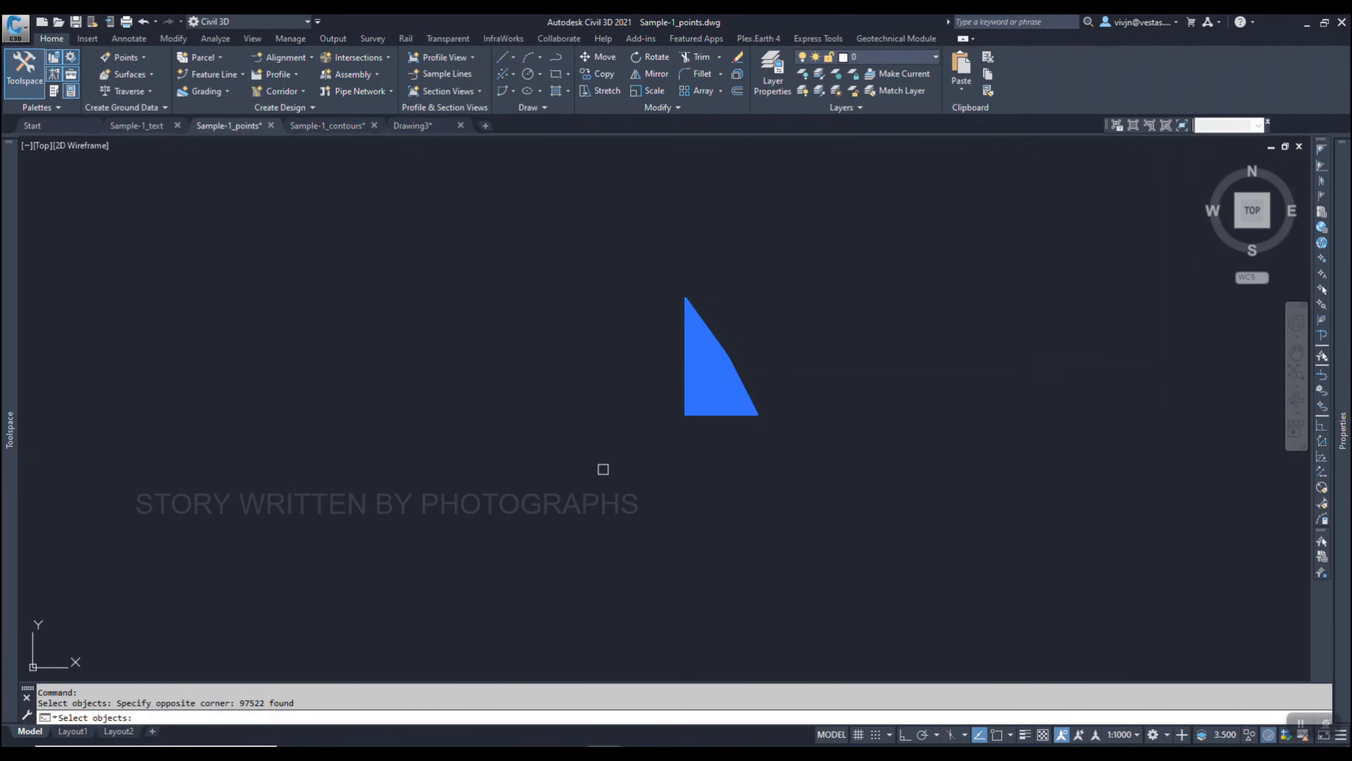
key("Return")
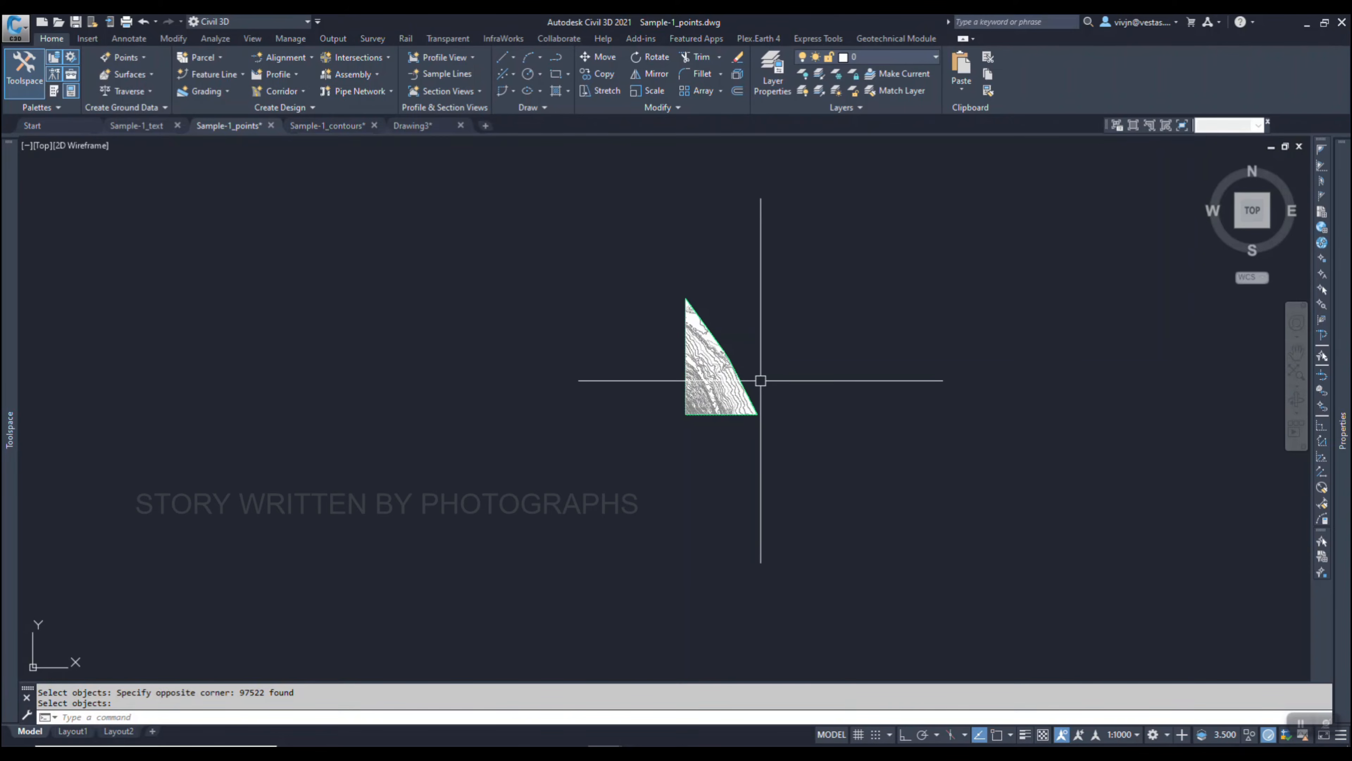
Change the style of Surface1 to Contours 1m and 5m (Background) in its surface properties, and clear the selection.
scroll(749, 332, "up", 10)
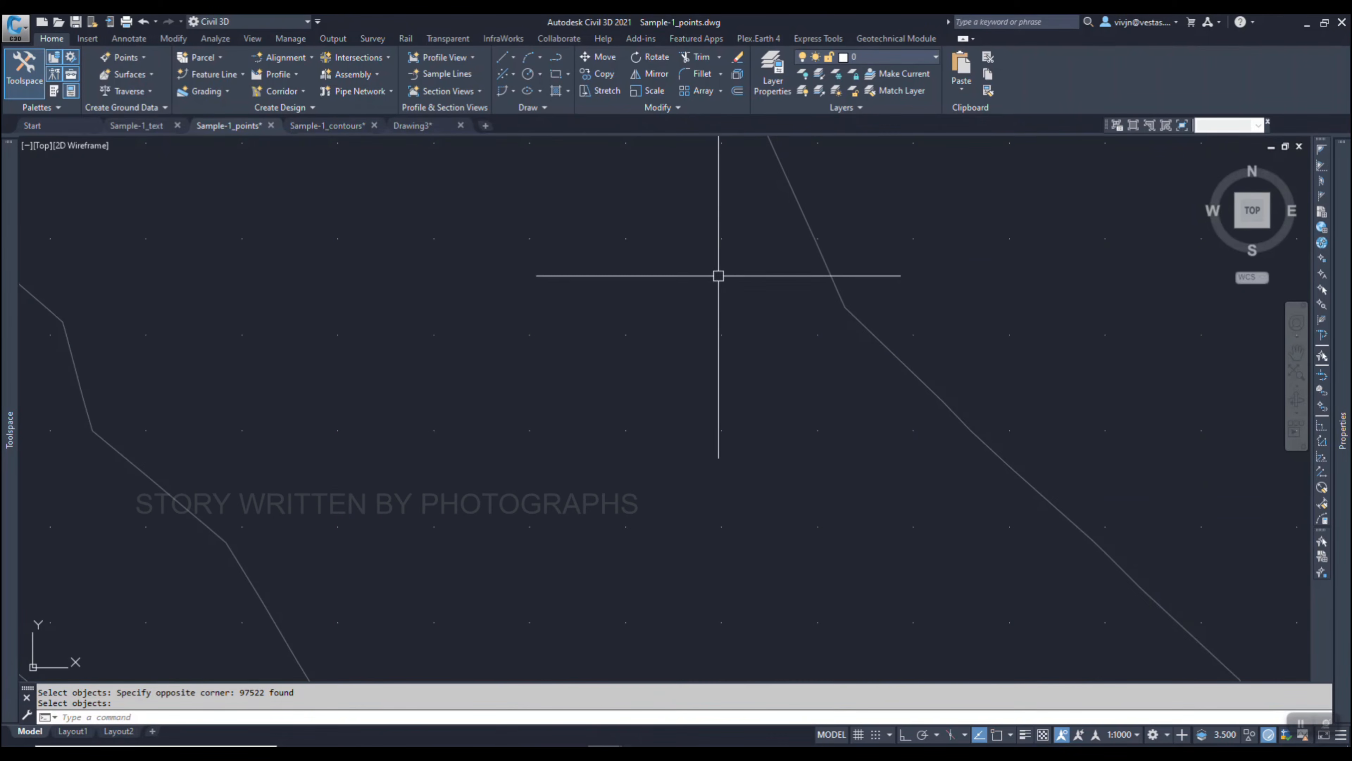
left_click(796, 204)
scroll(561, 296, "down", 10)
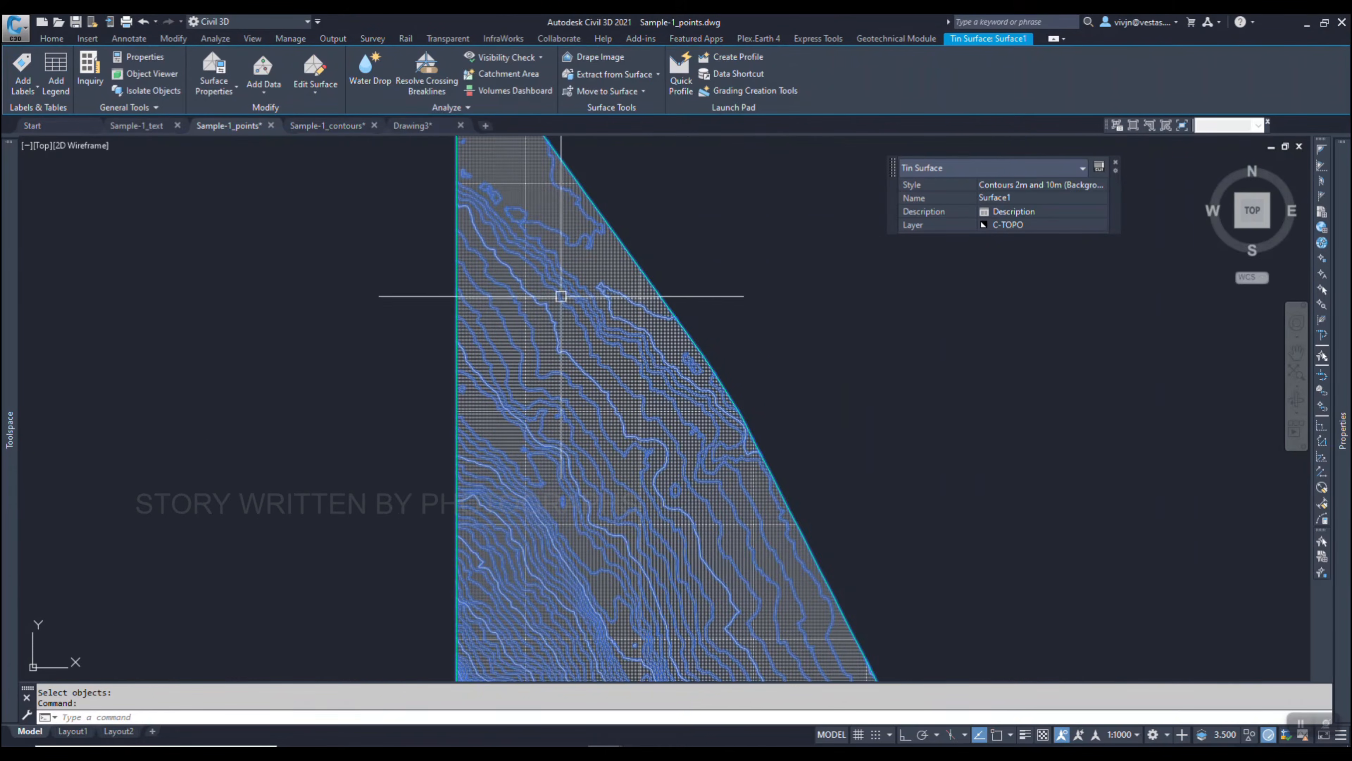
right_click(782, 290)
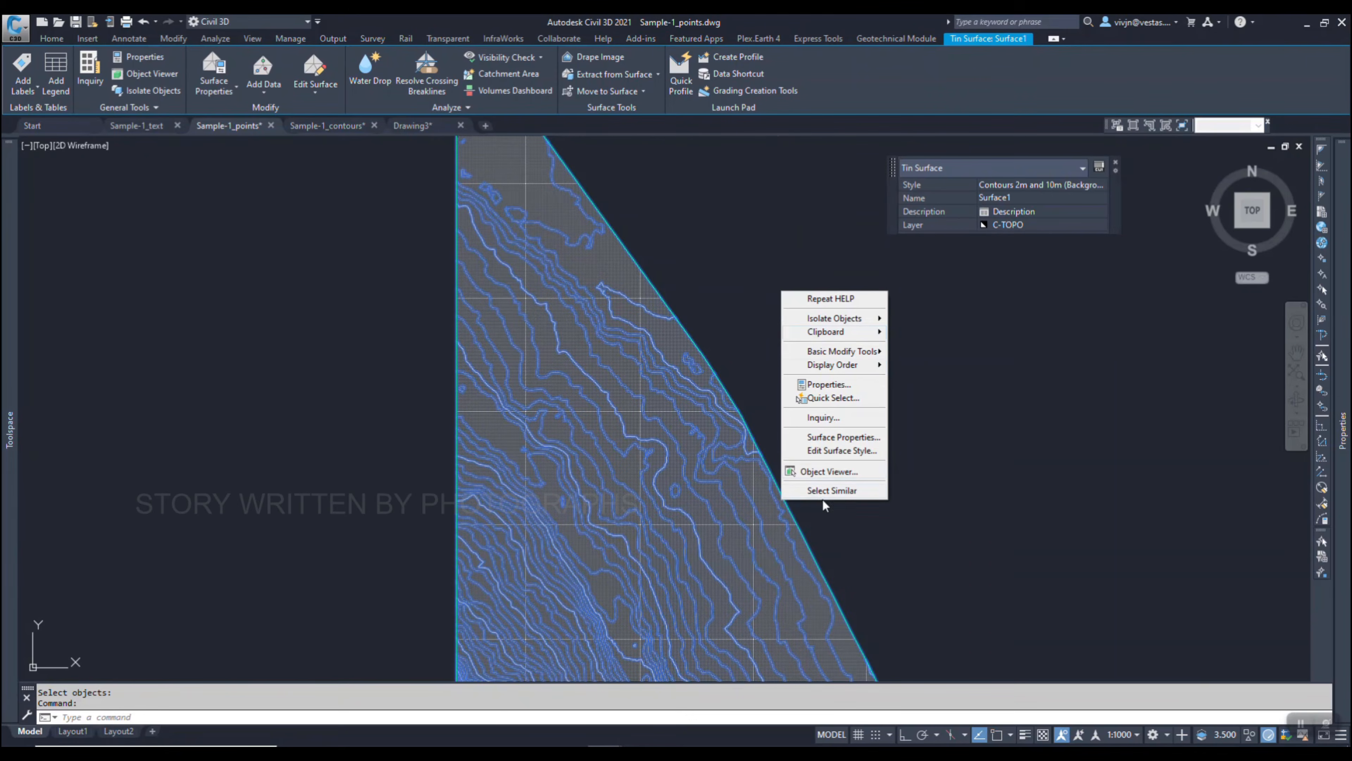
left_click(842, 437)
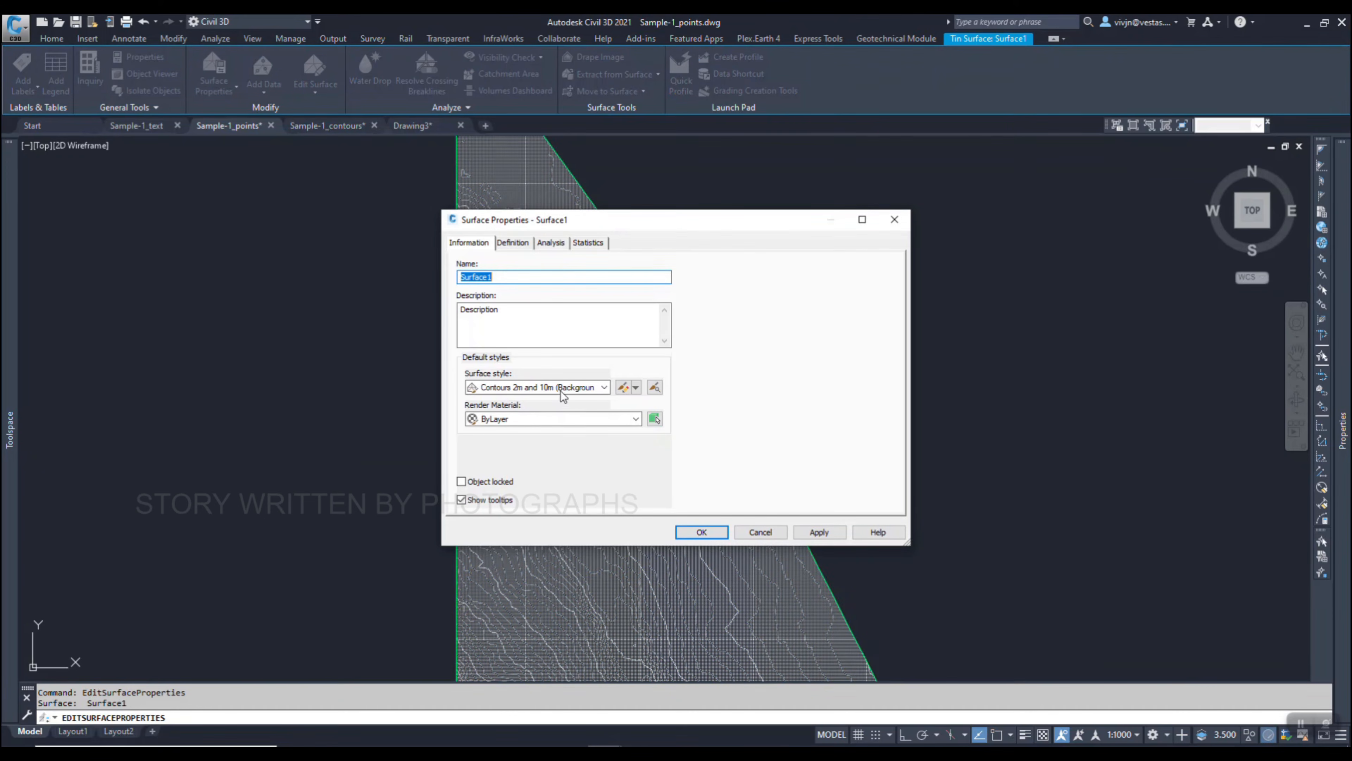
left_click(562, 394)
left_click(565, 423)
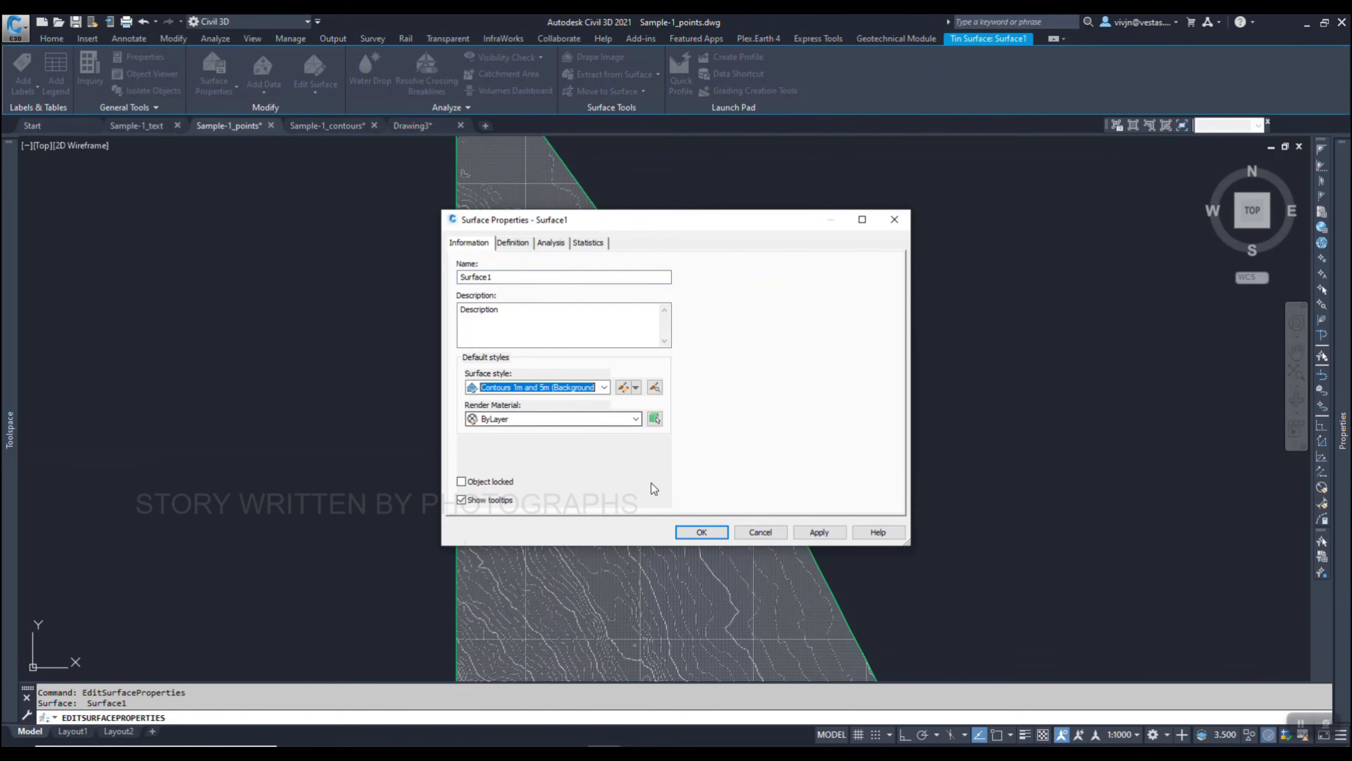
left_click(819, 531)
left_click(704, 531)
scroll(717, 514, "up", 2)
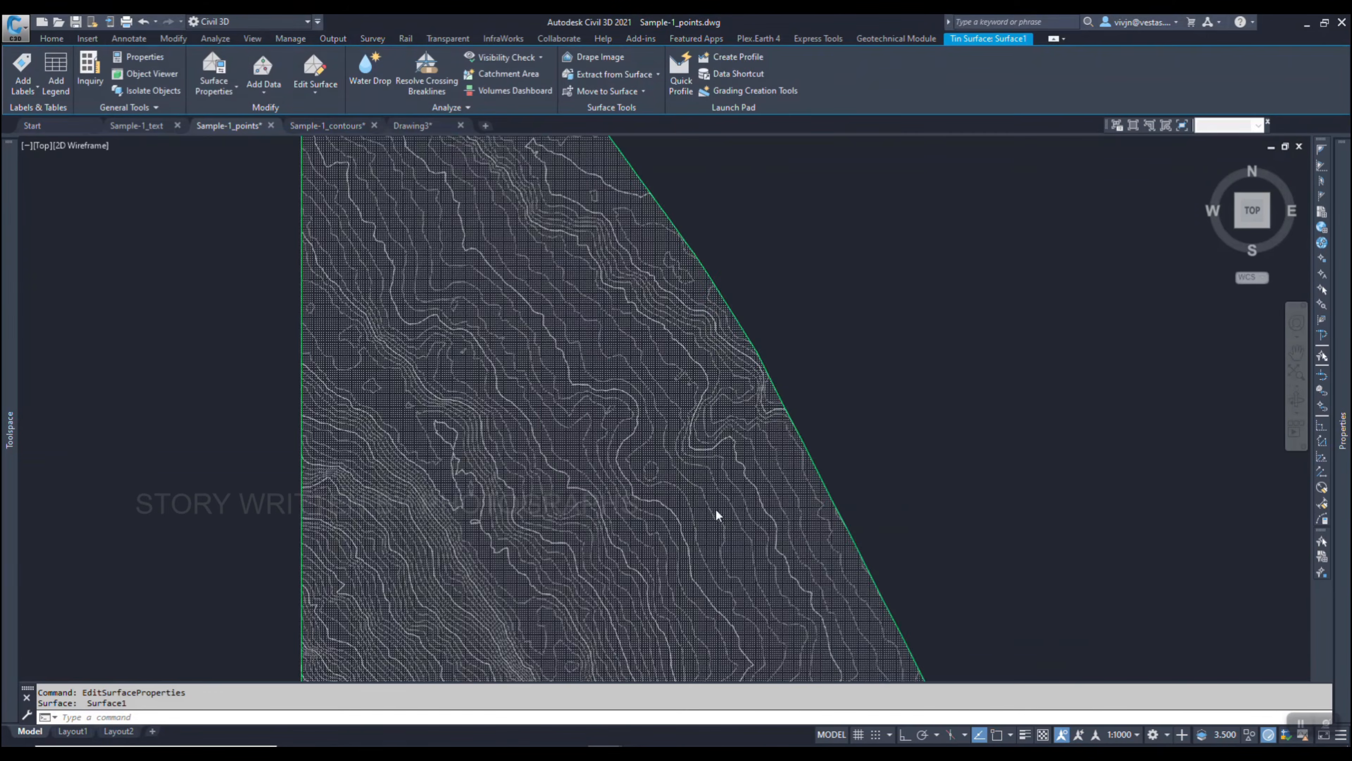
scroll(717, 515, "up", 2)
key("Escape")
Send the contour surface to the back of the draw order, and end the command.
type("dr")
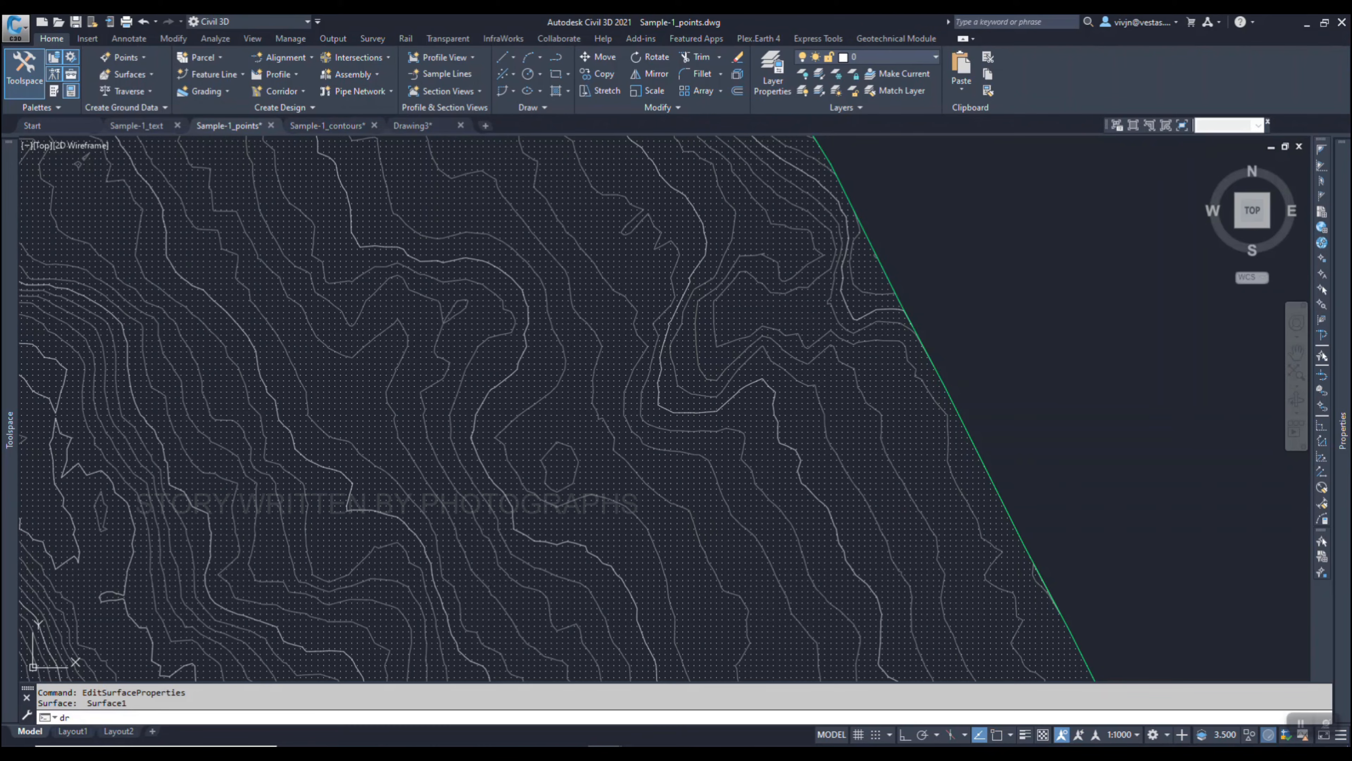
key("Return")
scroll(692, 474, "up", 6)
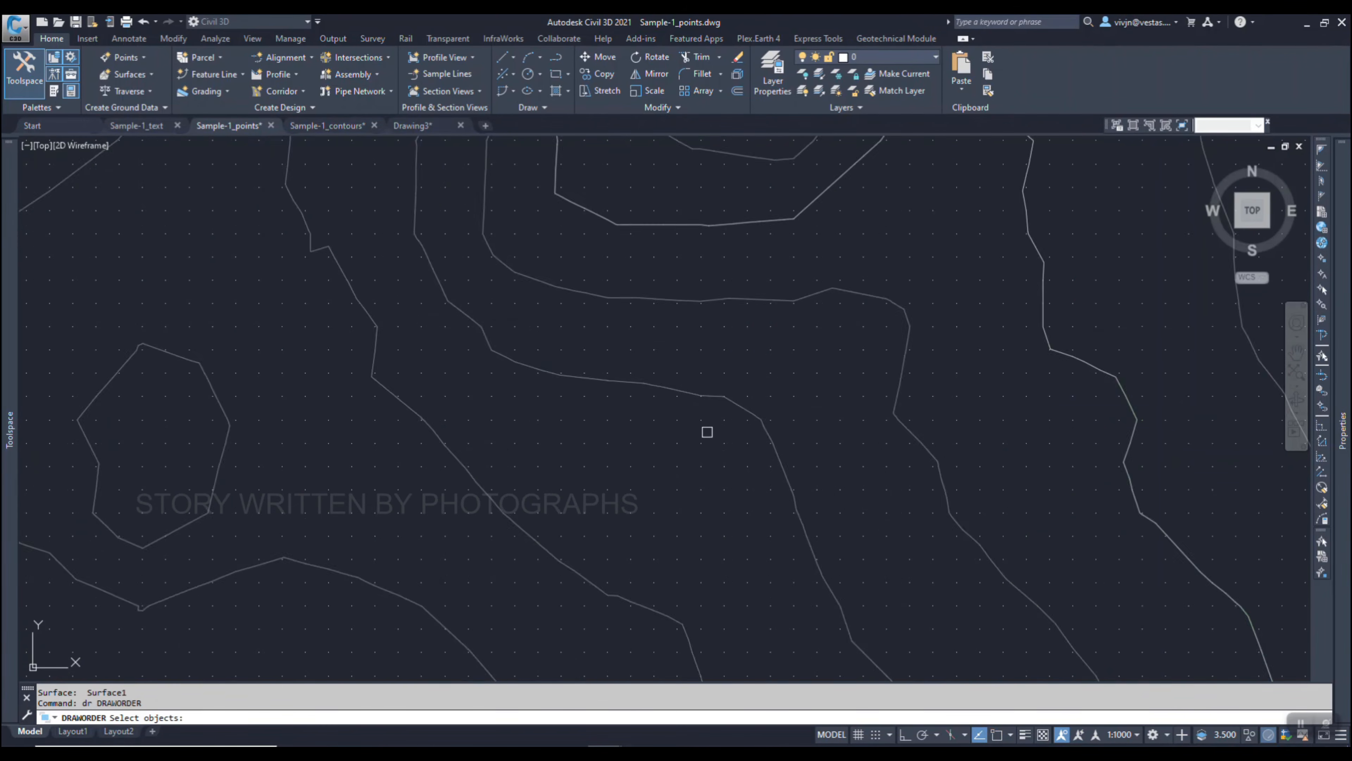
left_click(714, 365)
key("Return")
key("Return")
key("Return")
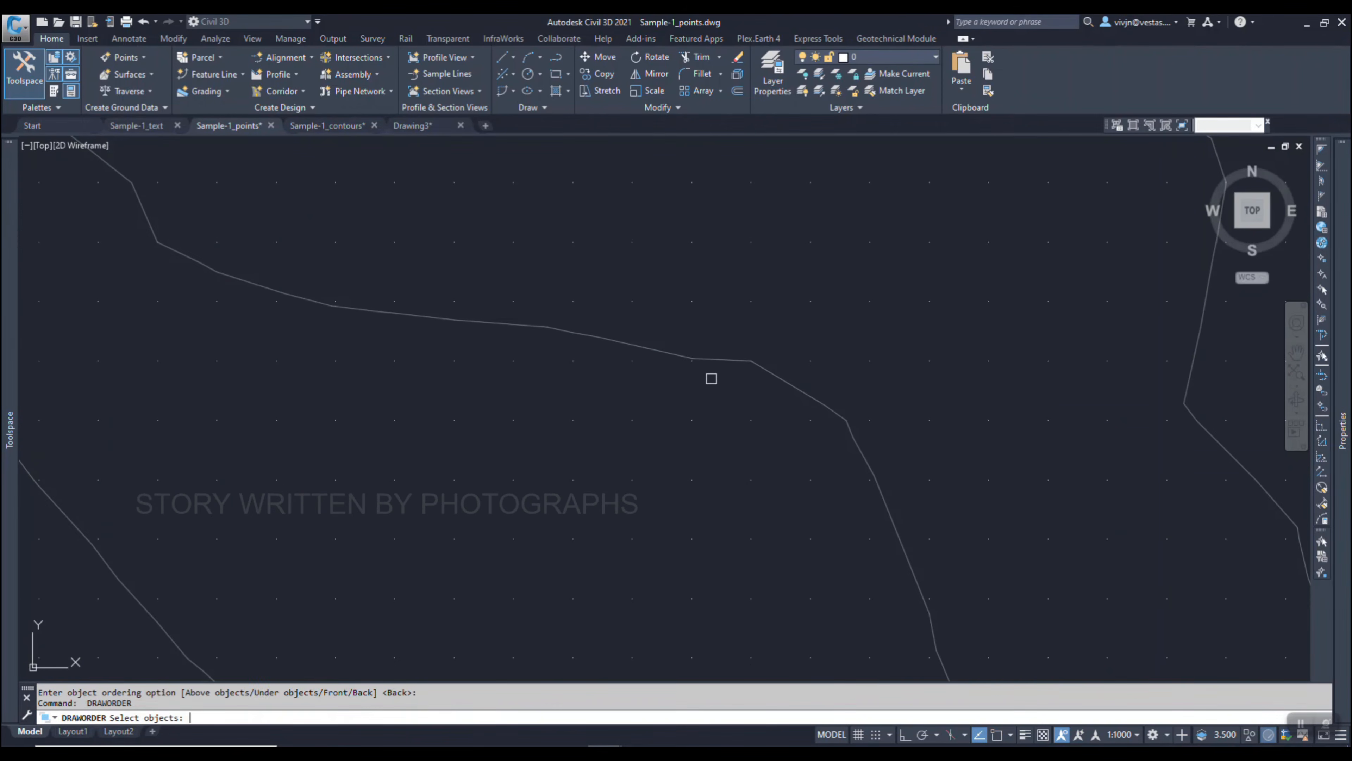
key("Escape")
scroll(679, 402, "down", 5)
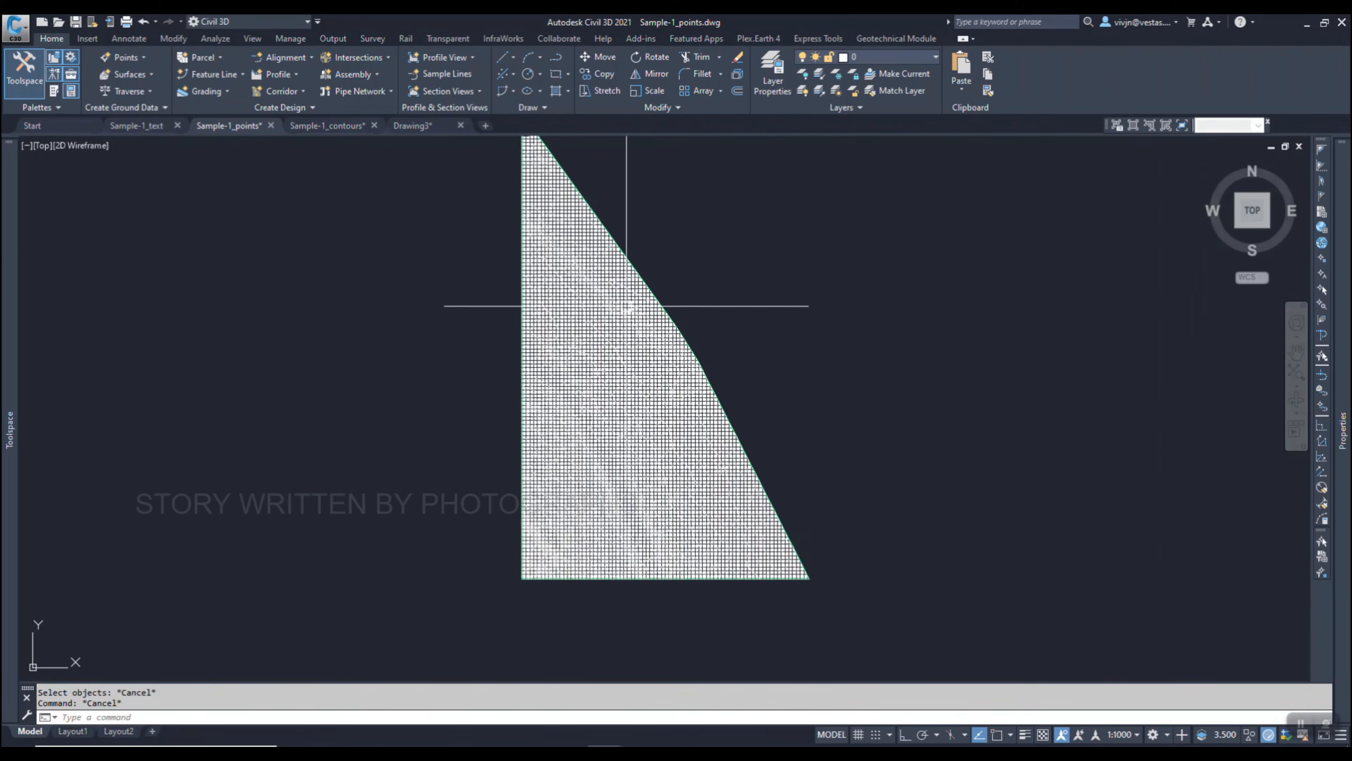
middle_click_drag(634, 302, 611, 389)
key("Escape")
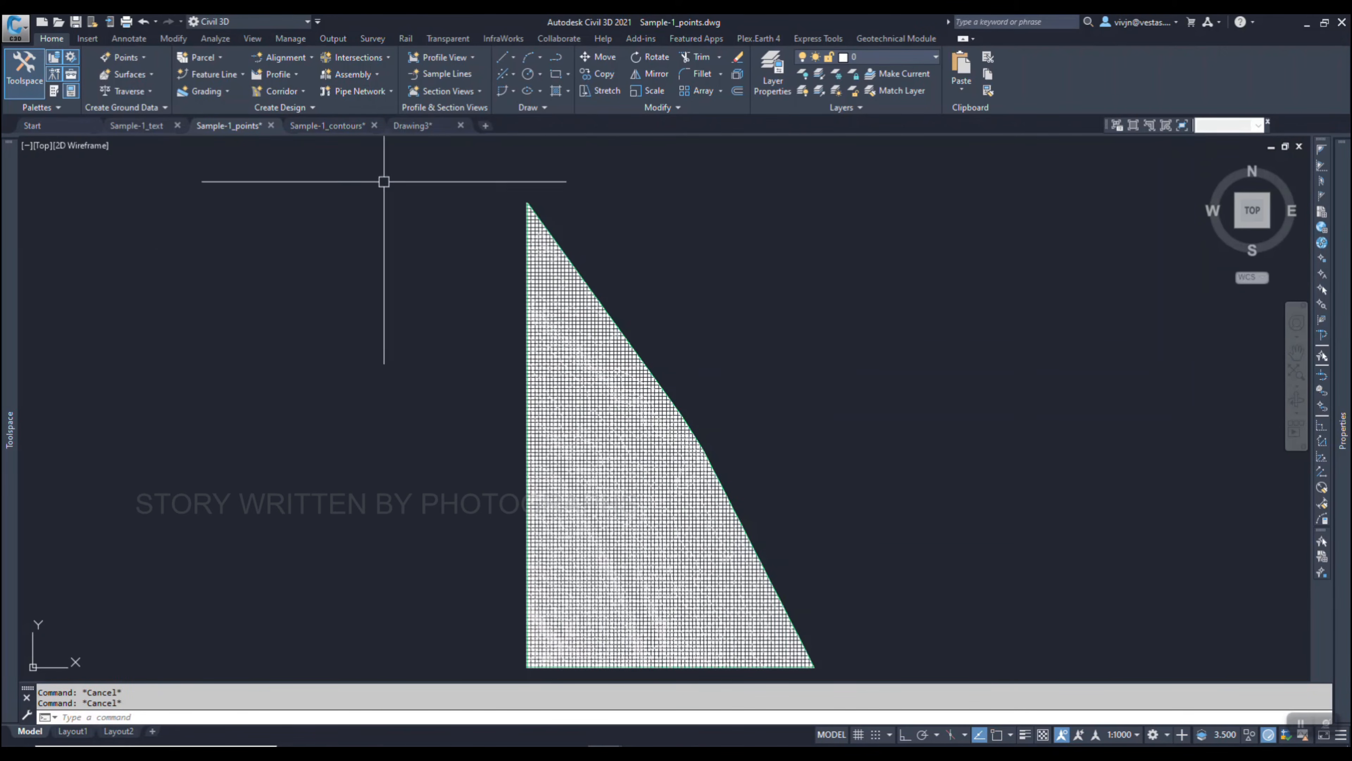
Switch to the Sample-1_text drawing and locate the elevation texts near the northern tip of the grid.
left_click(148, 130)
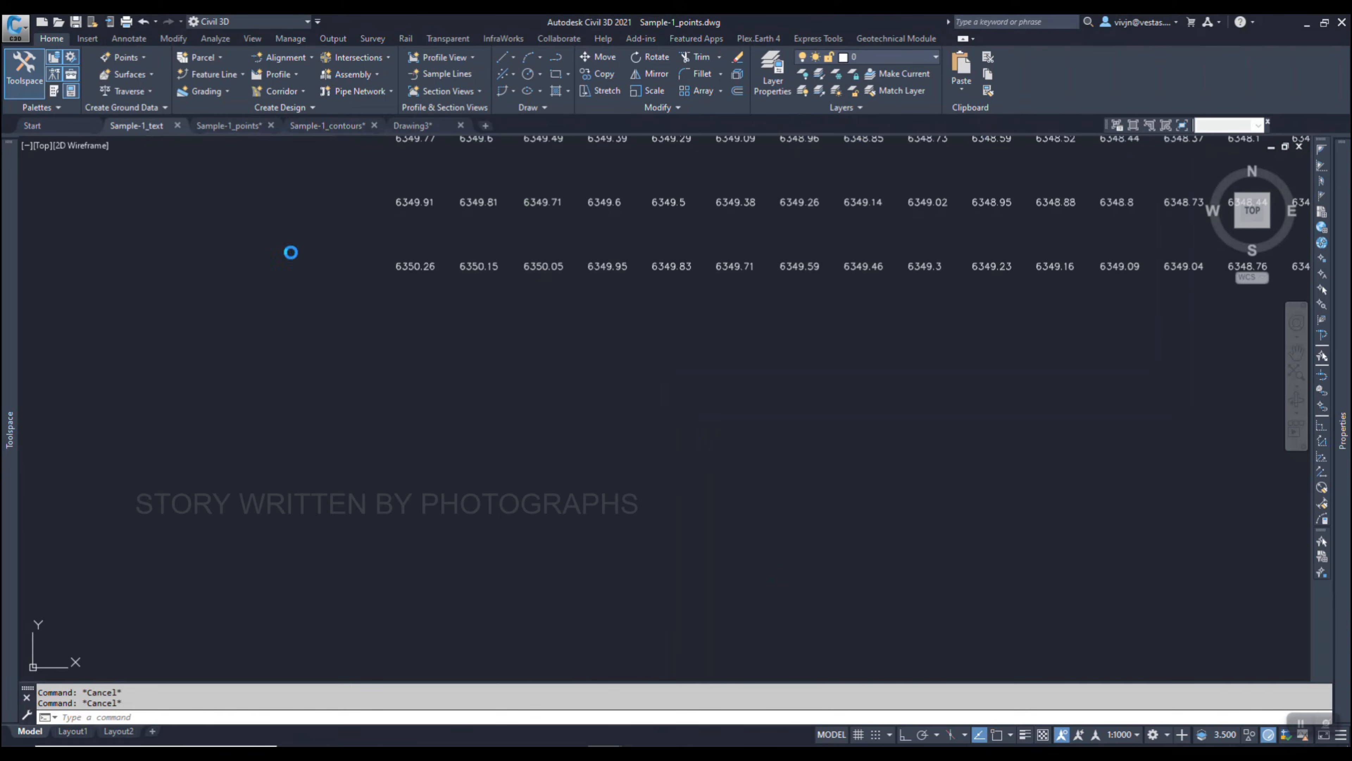
scroll(421, 344, "down", 9)
mouse_move(475, 216)
middle_mouse_down()
mouse_move(479, 369)
mouse_move(453, 713)
middle_mouse_up()
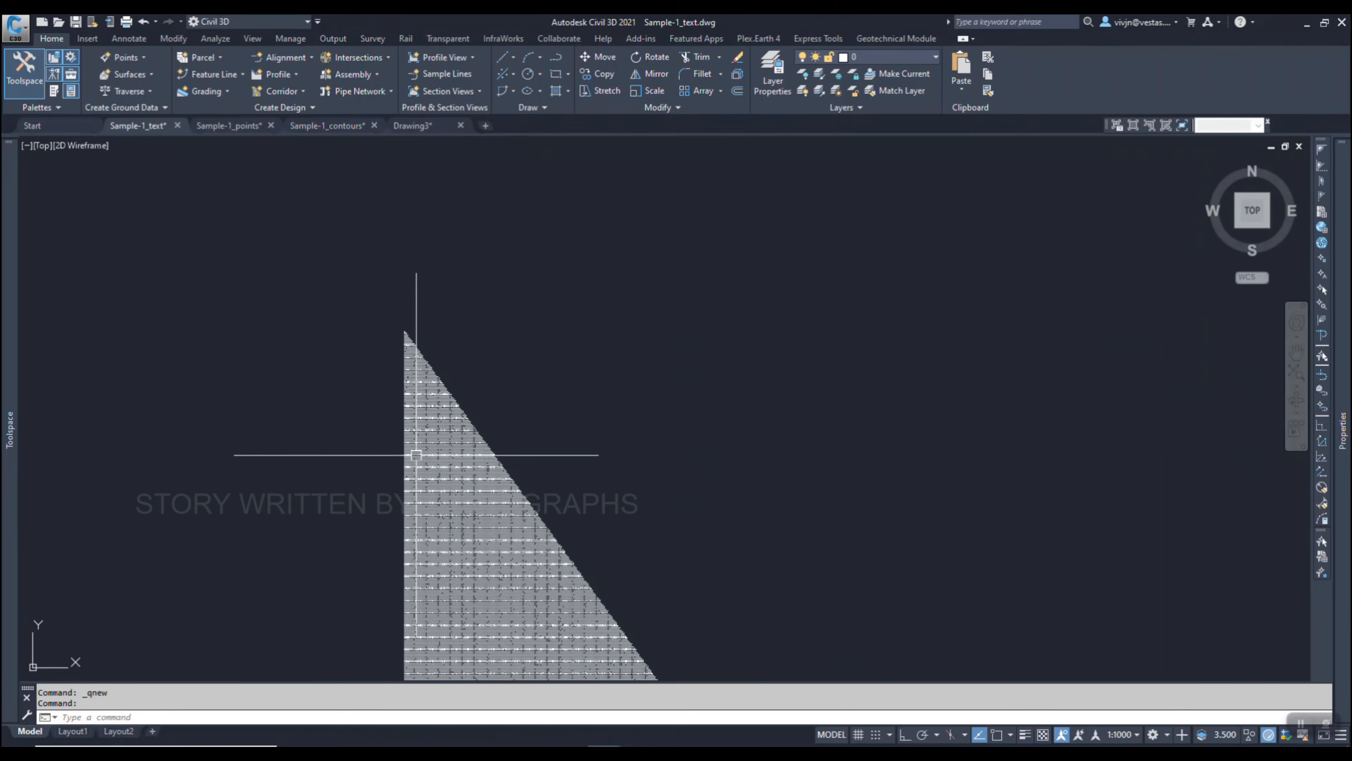
middle_click_drag(401, 525, 410, 388)
scroll(410, 389, "up", 10)
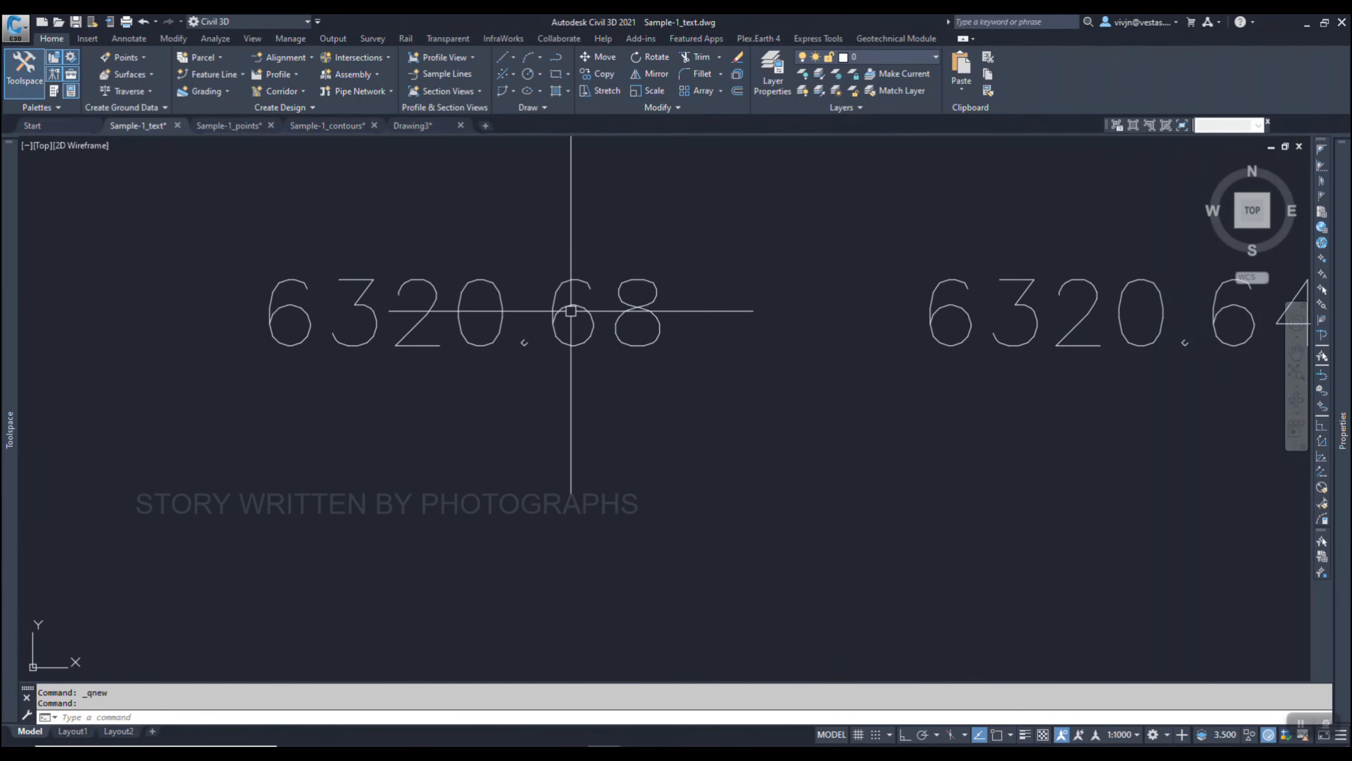
Select a single elevation text, check its Position Z in the properties, and clear the selection.
left_click(730, 226)
left_click(570, 346)
key("ctrl+1")
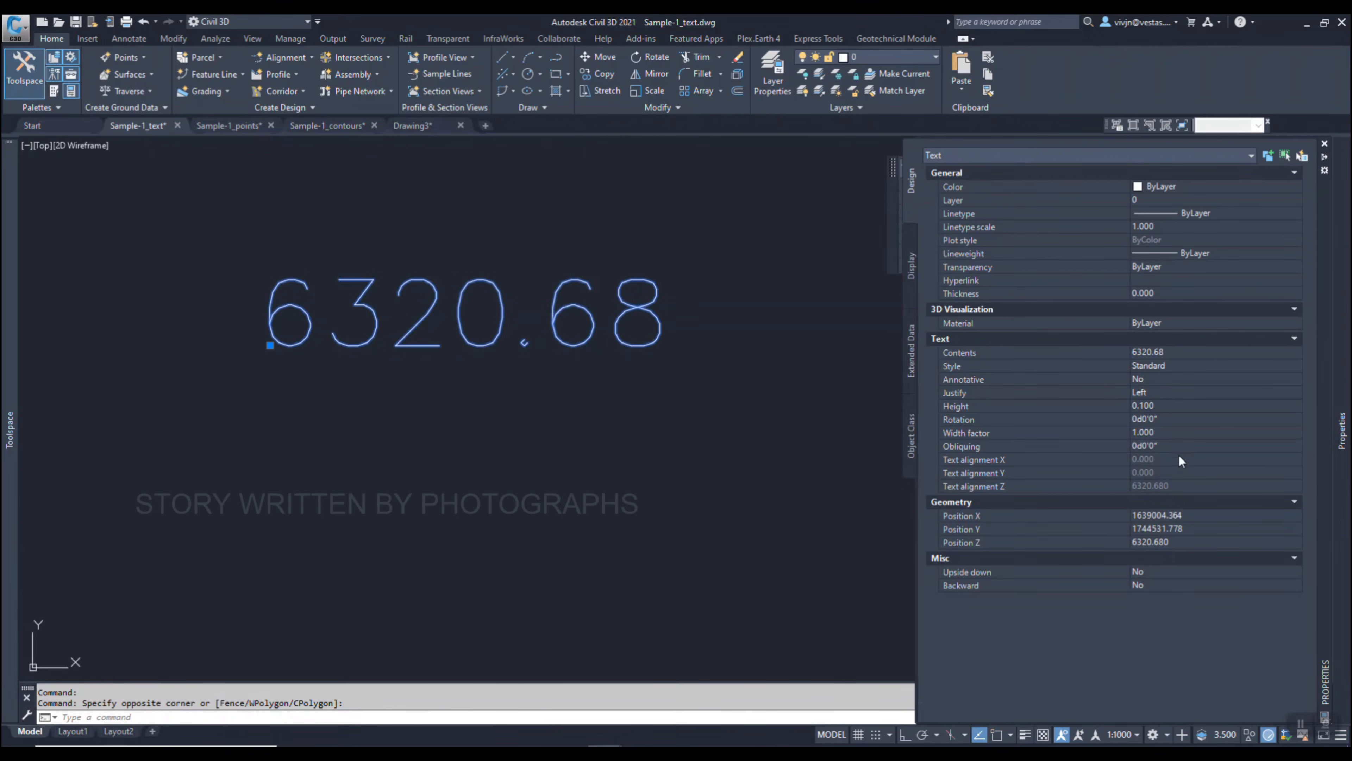
left_click(1169, 544)
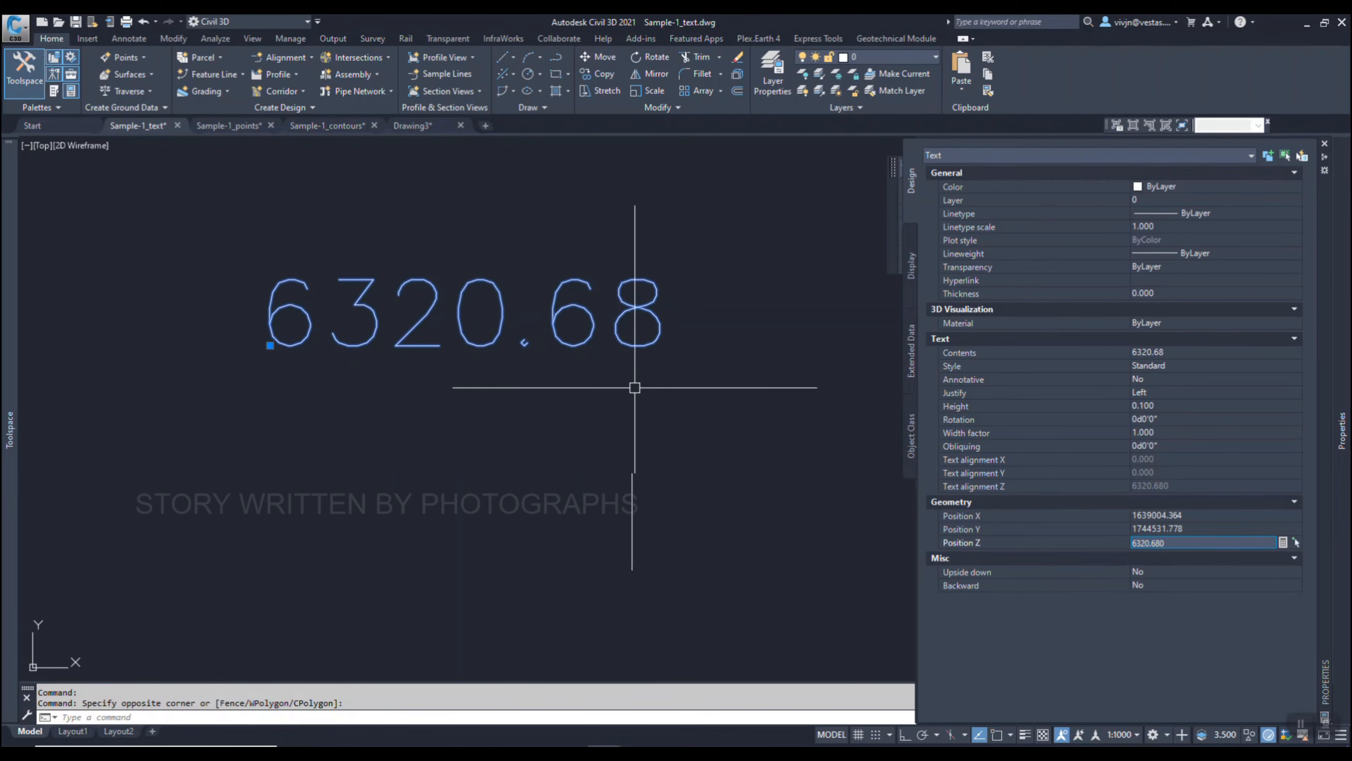
key("Escape")
Window-select a sample of elevation texts near the northern end of the grid, and clear the selection.
scroll(504, 372, "down", 10)
scroll(504, 372, "down", 2)
left_click(582, 299)
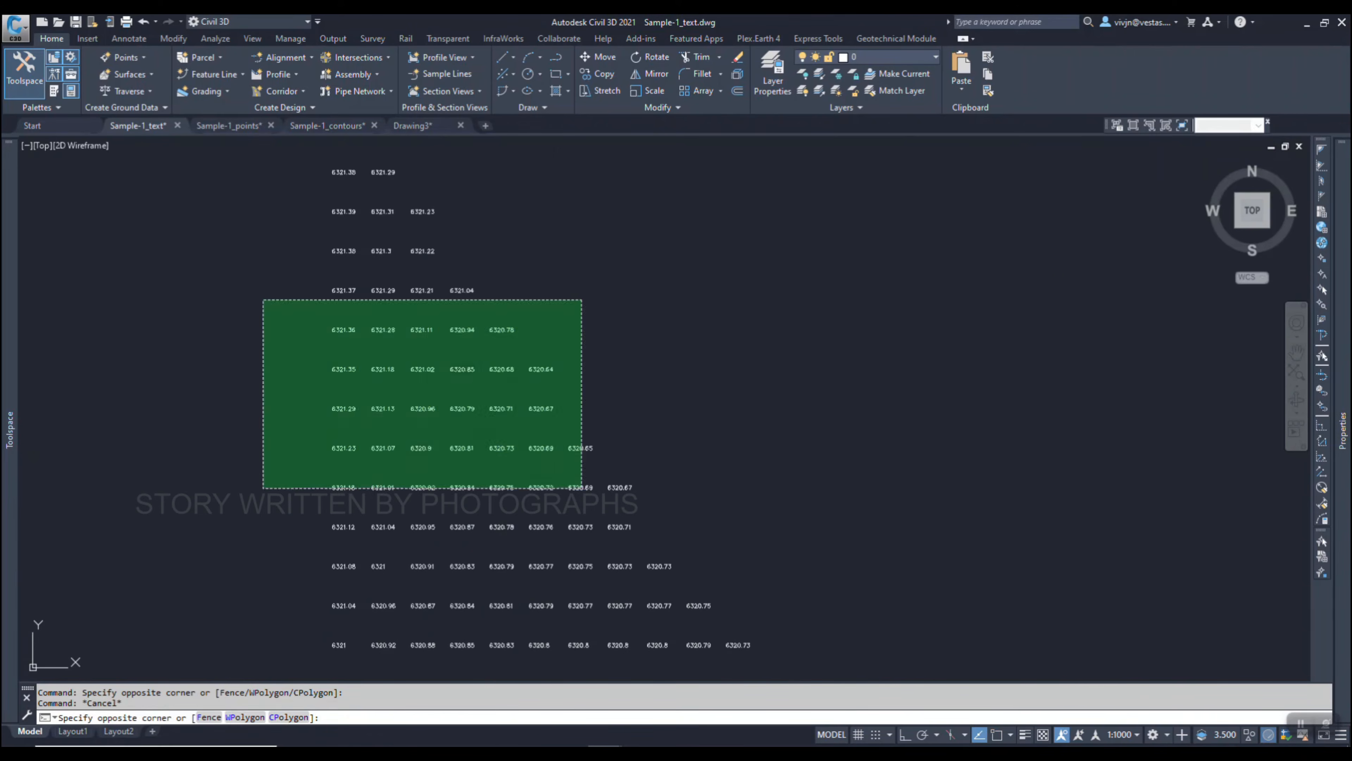
left_click(263, 489)
scroll(509, 387, "down", 5)
key("Escape")
Create a new TIN surface in Sample-1_text with the default name and the style Contours 2m and 10m (Background).
mouse_move(6, 391)
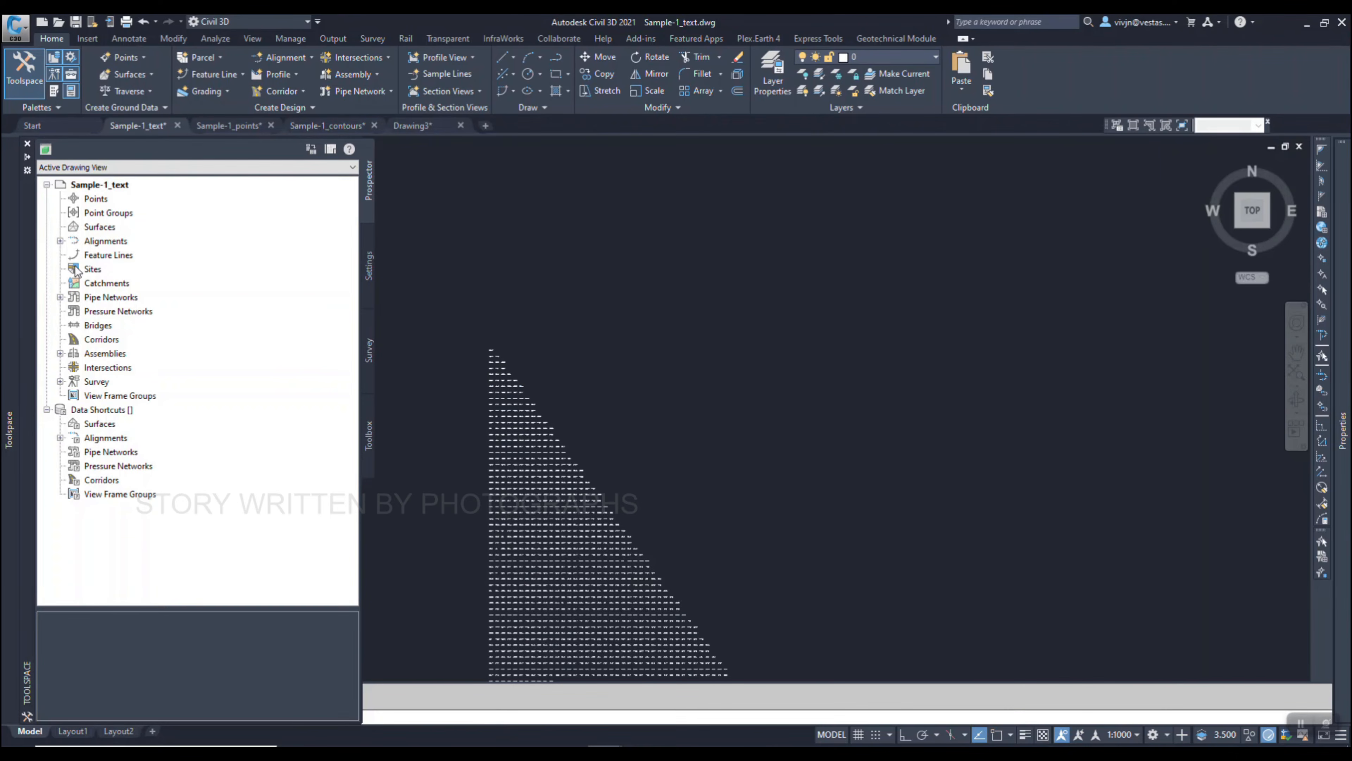
left_click(90, 229)
right_click(90, 229)
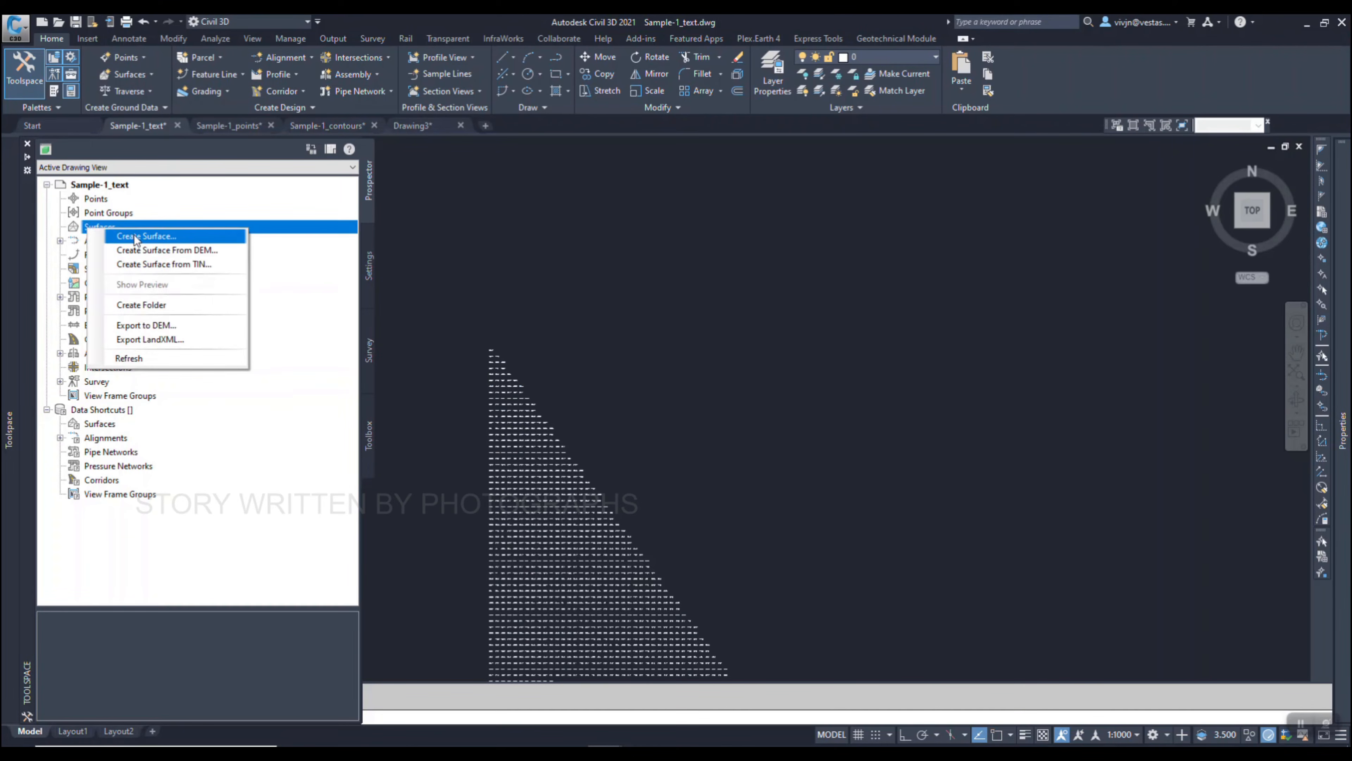
left_click(149, 238)
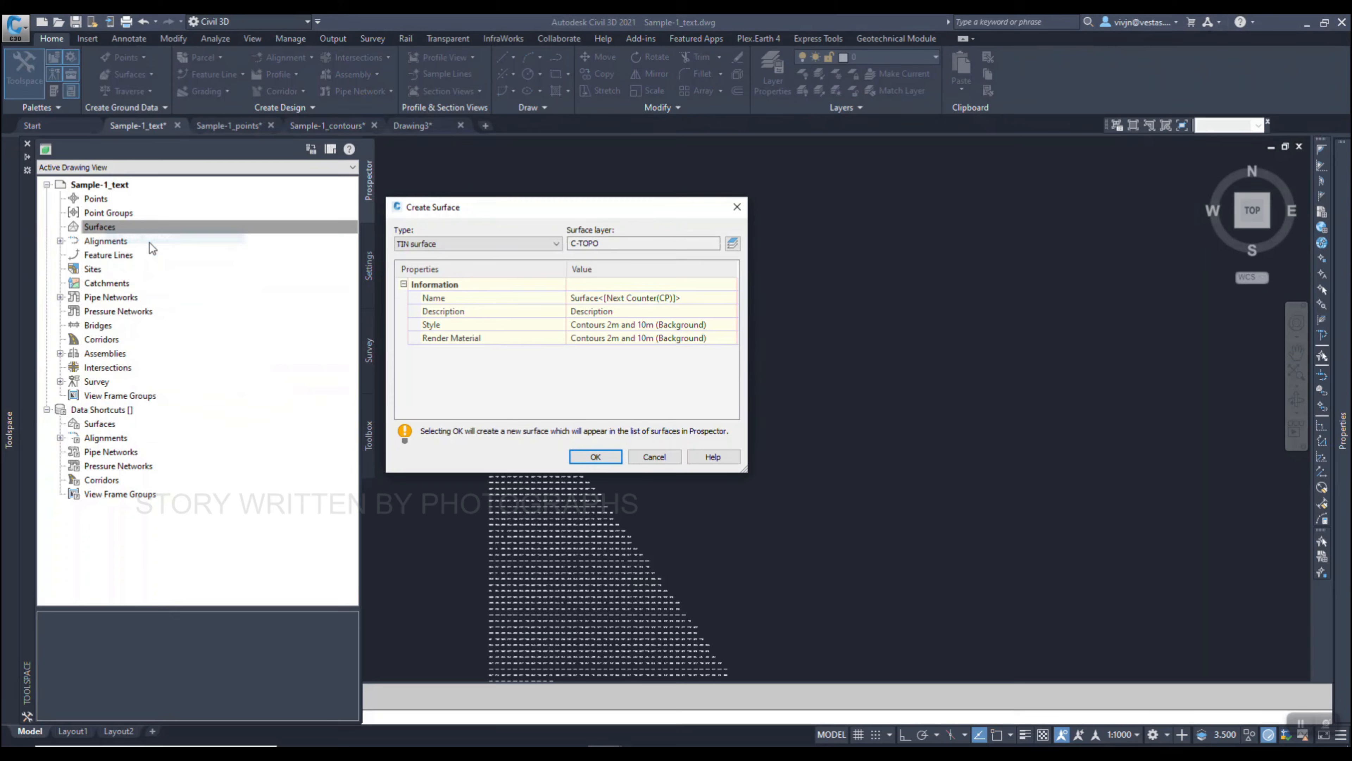
left_click(595, 457)
Start adding points from drawing objects to the new surface's definition, with Text as the object type.
left_click(60, 227)
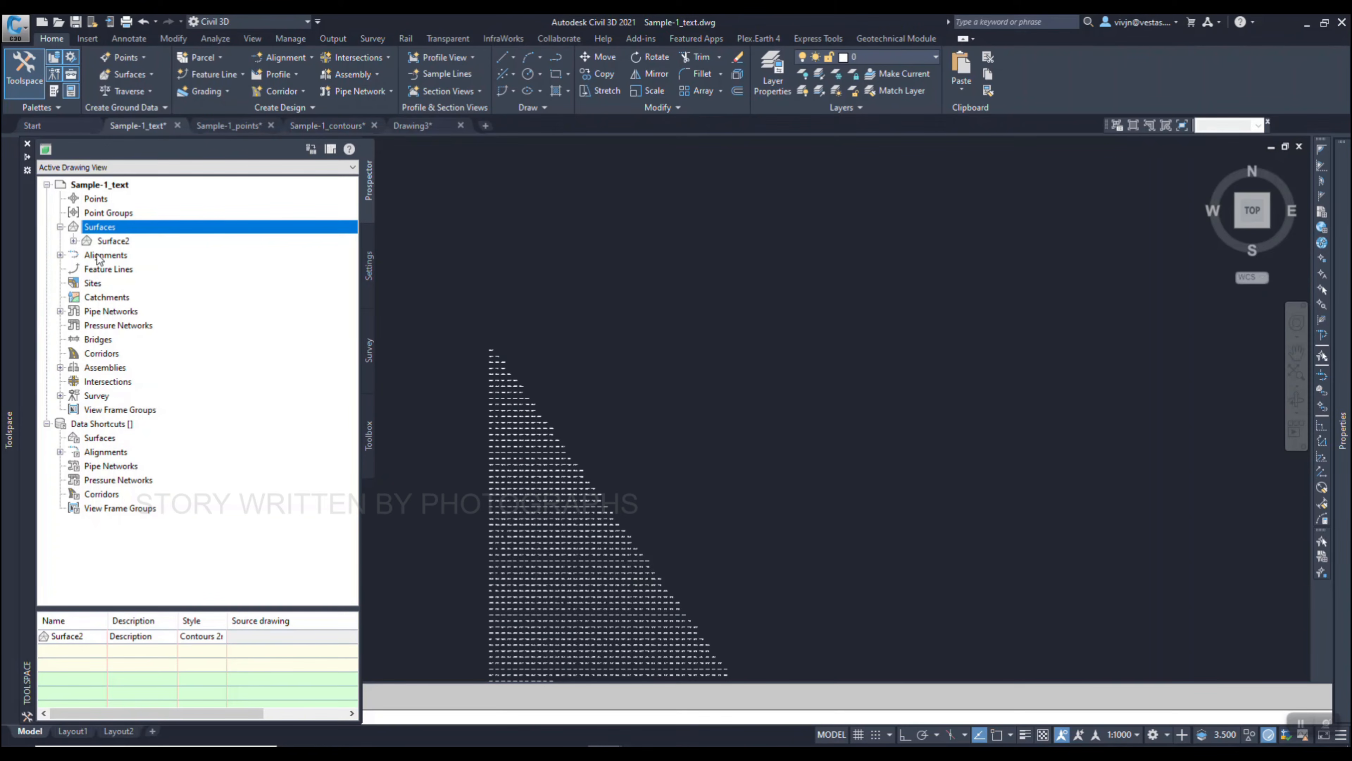
left_click(73, 241)
left_click(87, 283)
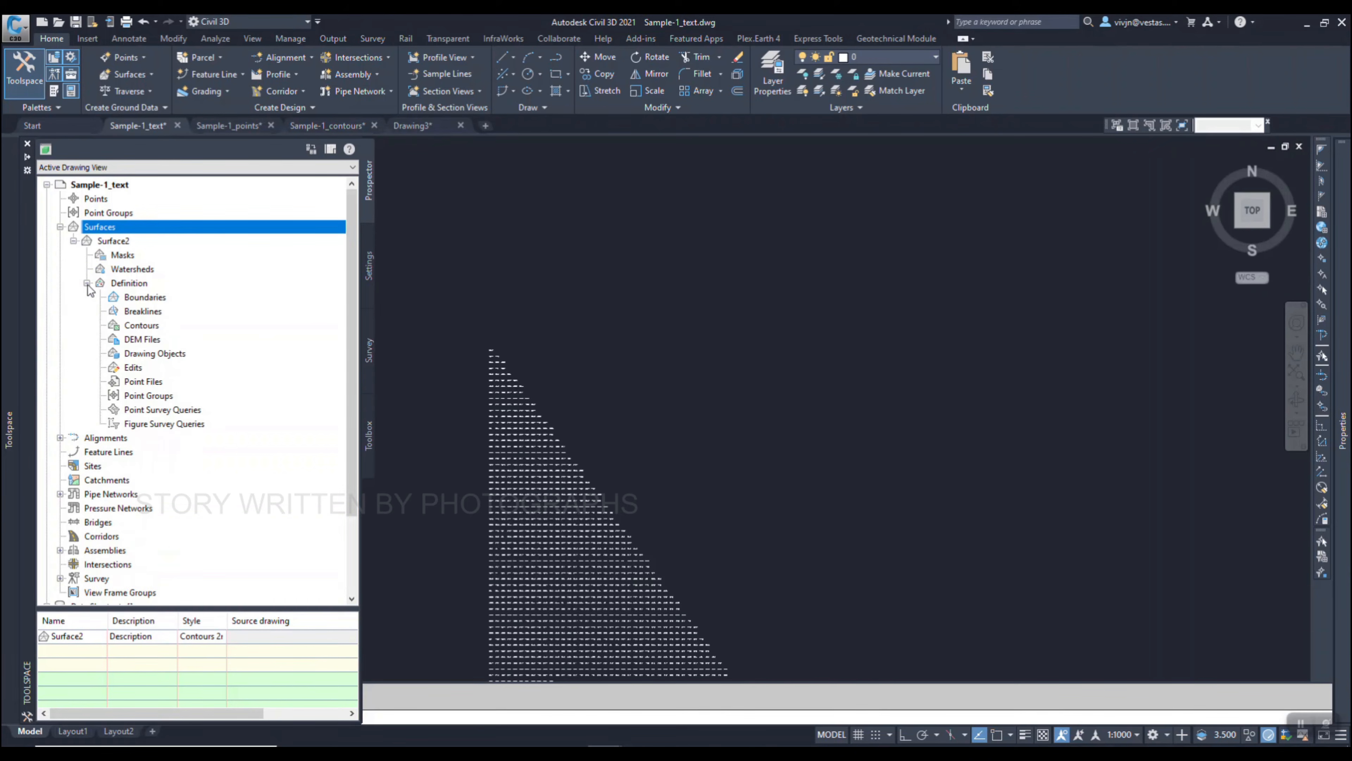
right_click(142, 354)
left_click(181, 367)
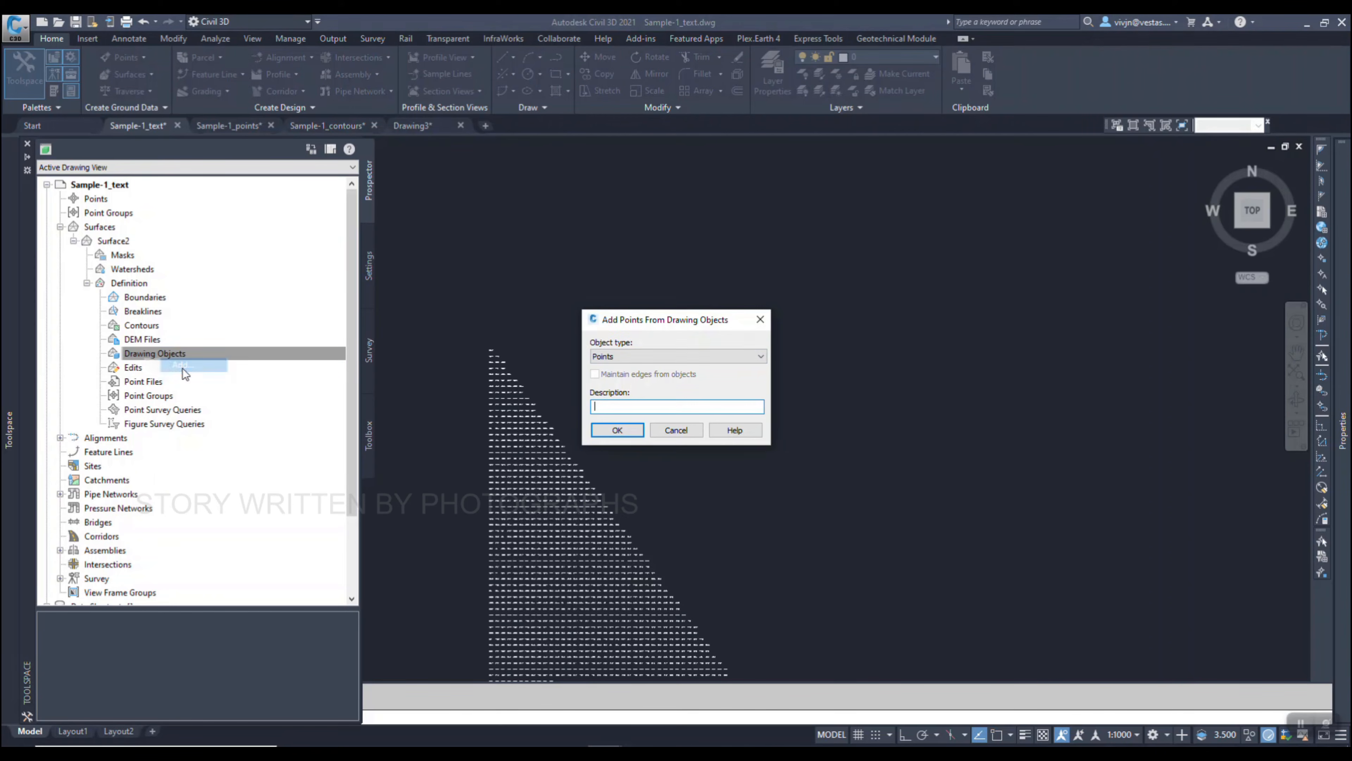
left_click(662, 357)
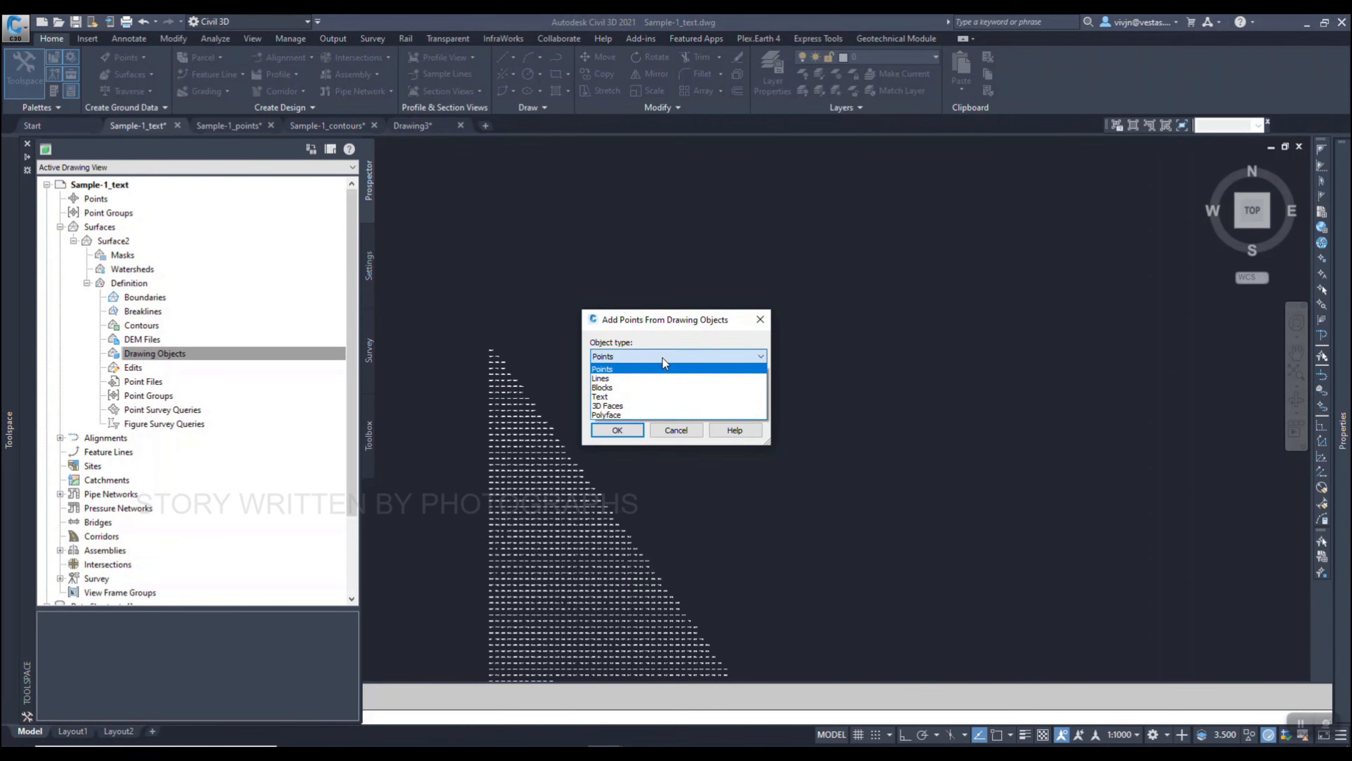
left_click(638, 396)
left_click(618, 429)
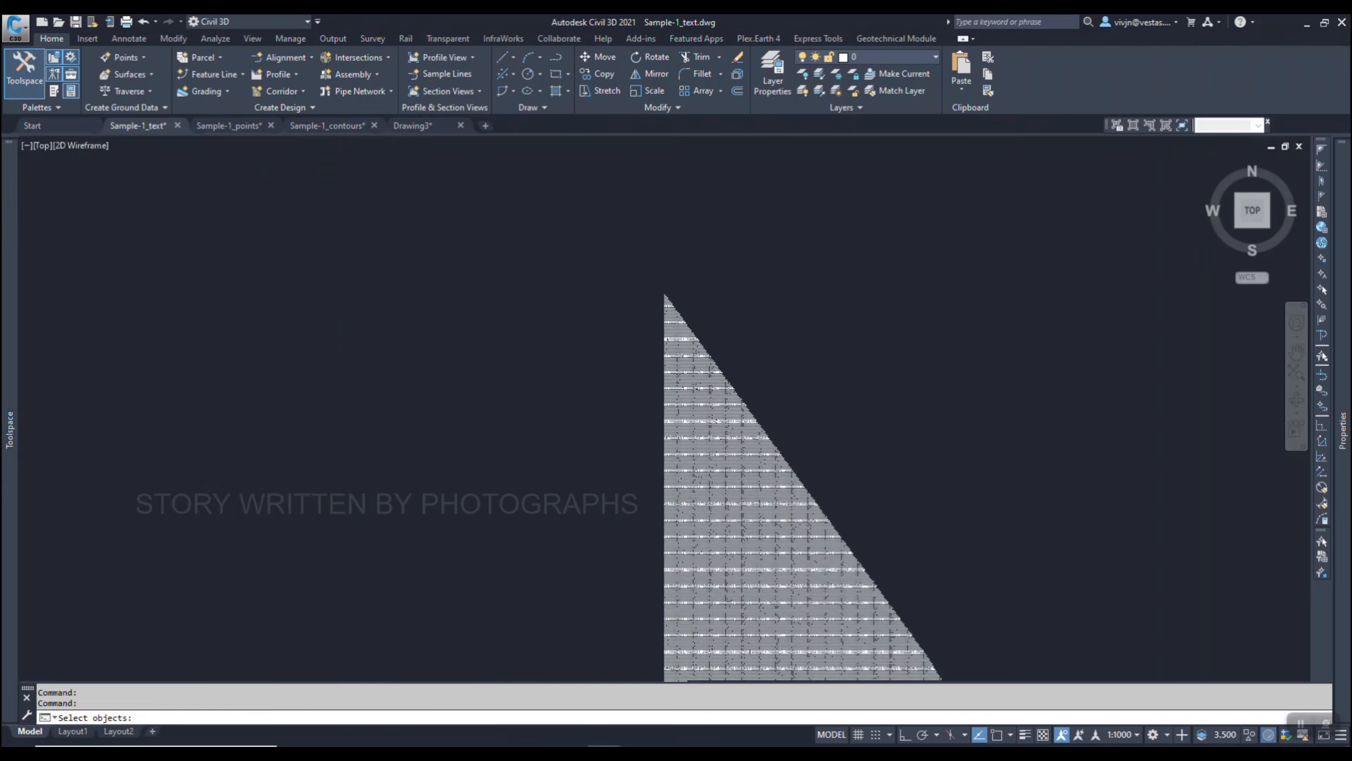
Select the entire triangular grid of elevation texts as the surface's source data and finish the selection.
scroll(752, 275, "down", 4)
left_click(912, 241)
left_click(729, 431)
double_click(569, 530)
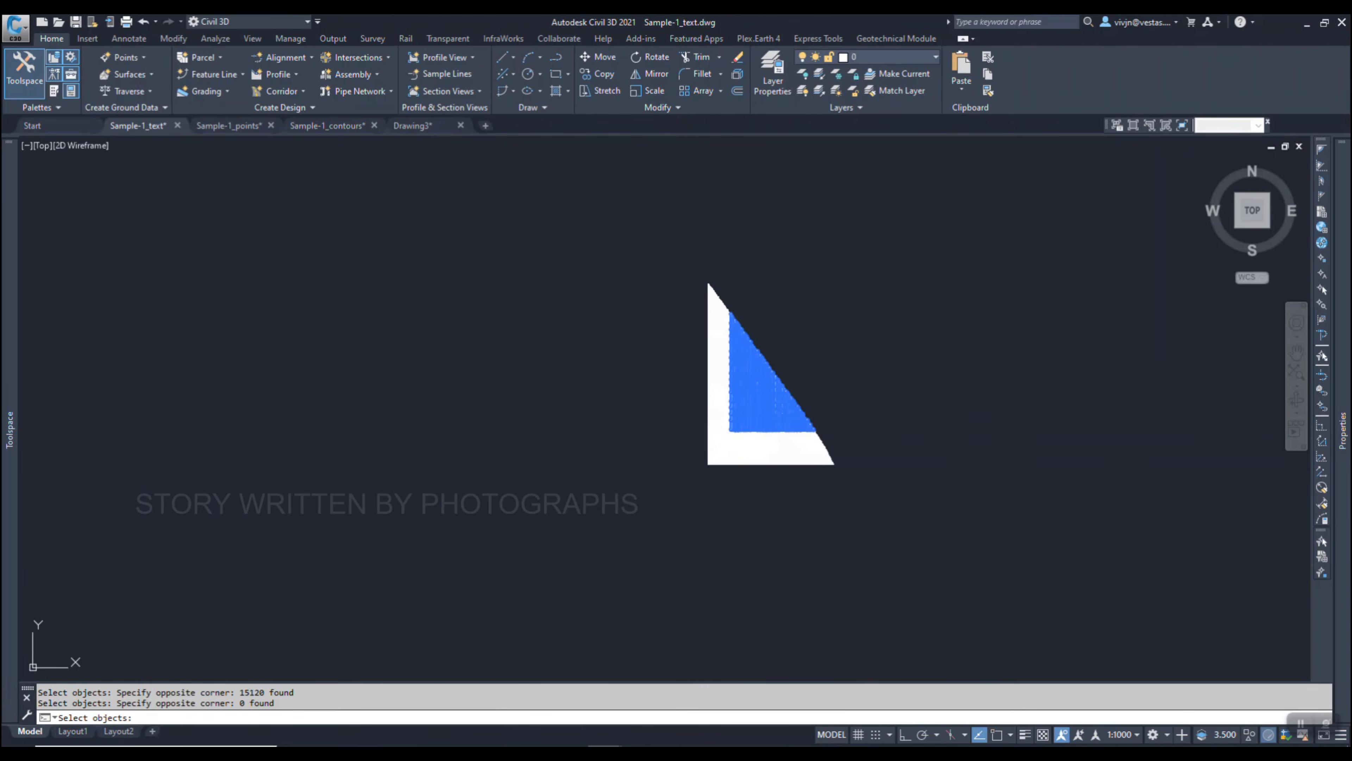
left_click(980, 225)
left_click(598, 523)
left_click(559, 532)
left_click(559, 533)
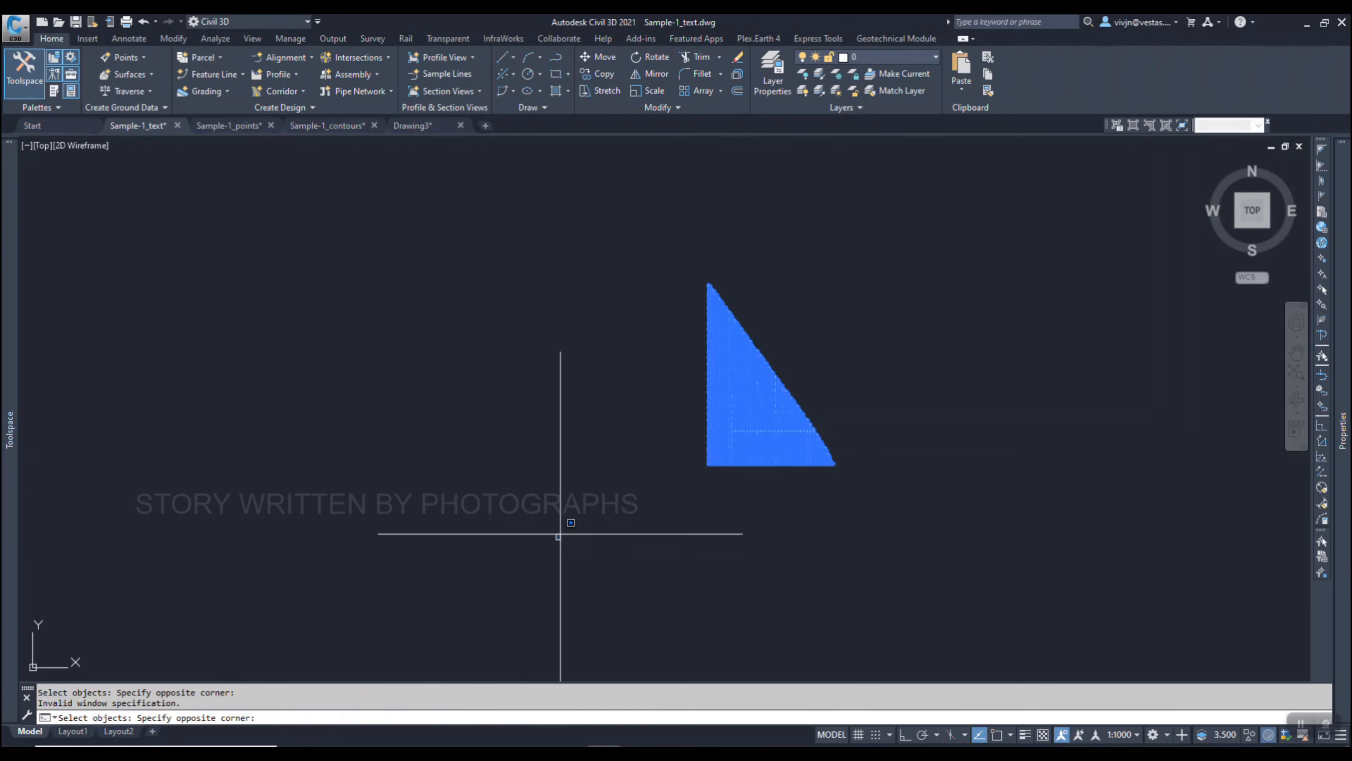
left_click(453, 573)
key("Return")
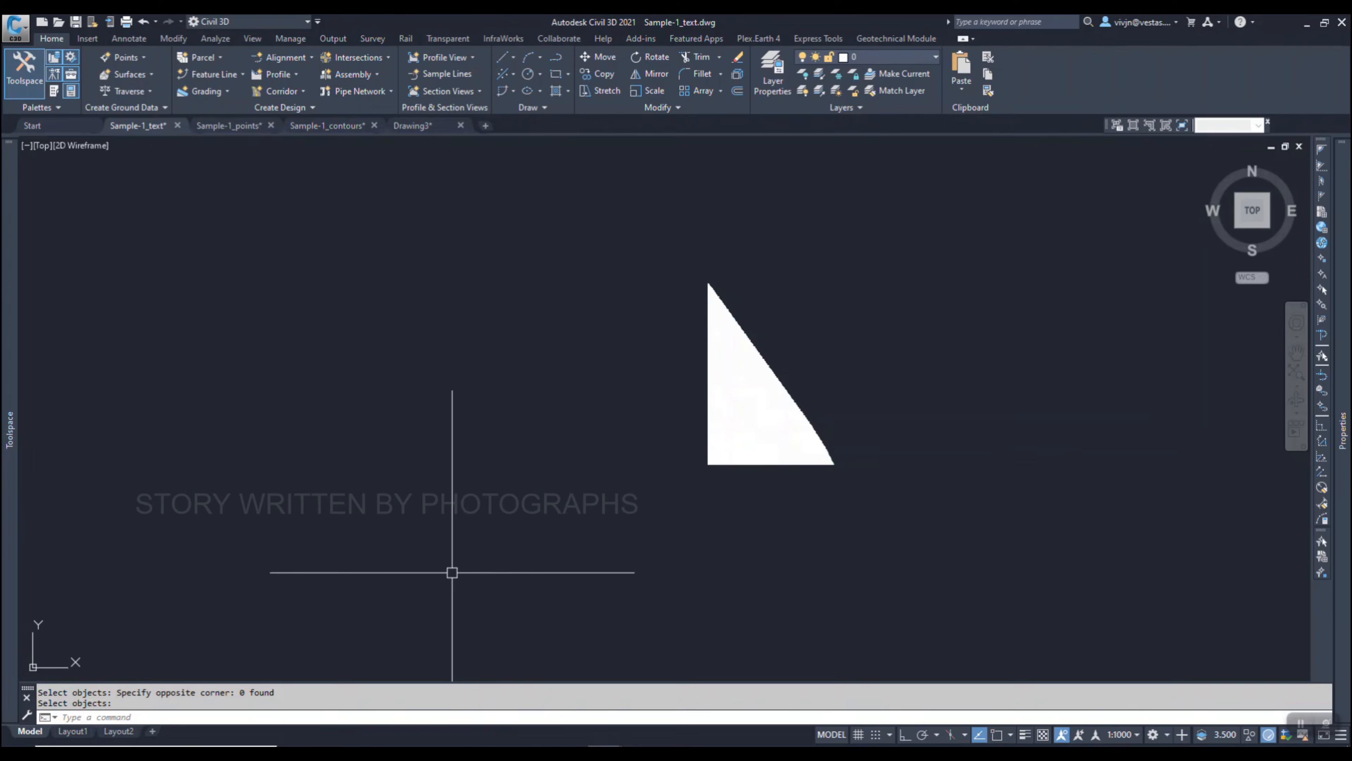
Select the surface by one of its contours and inspect it from several 3D angles in the Object Viewer.
scroll(703, 408, "up", 10)
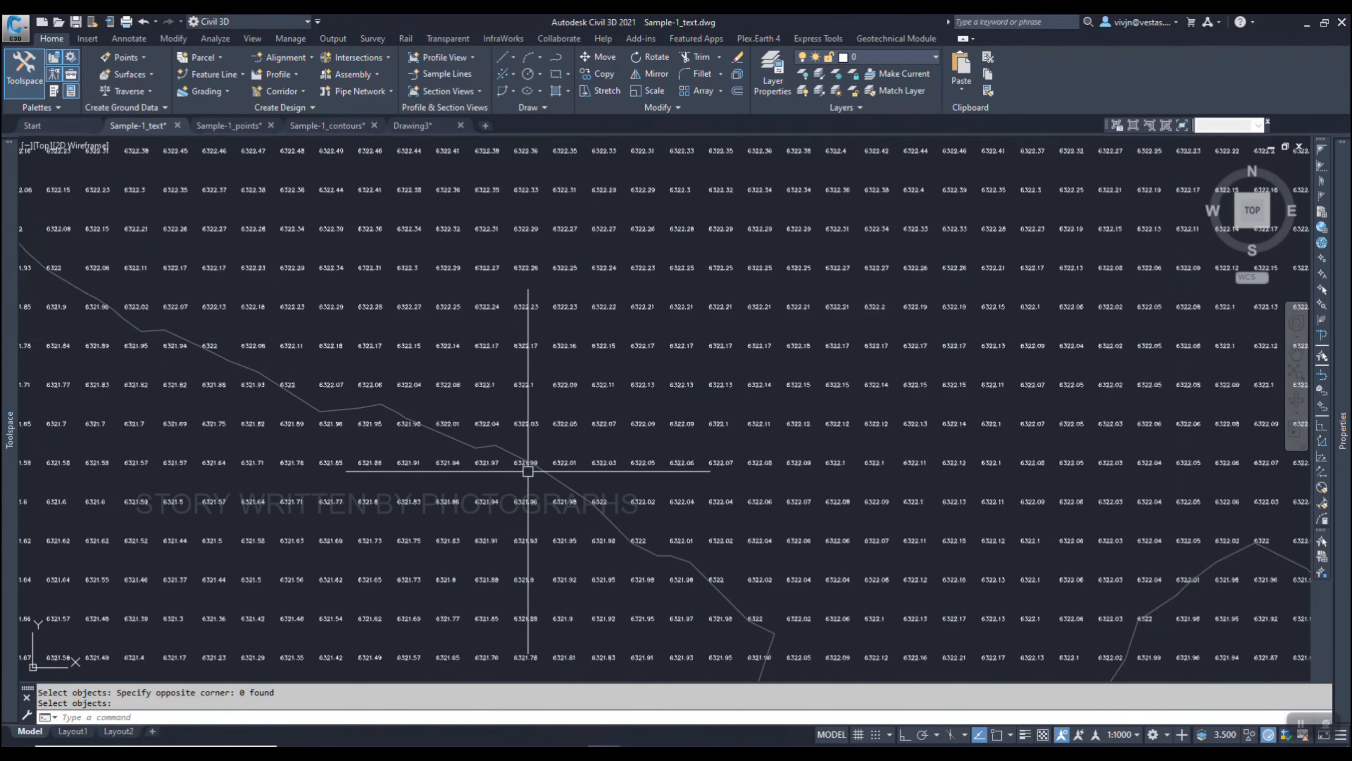
scroll(528, 471, "up", 2)
left_click(552, 472)
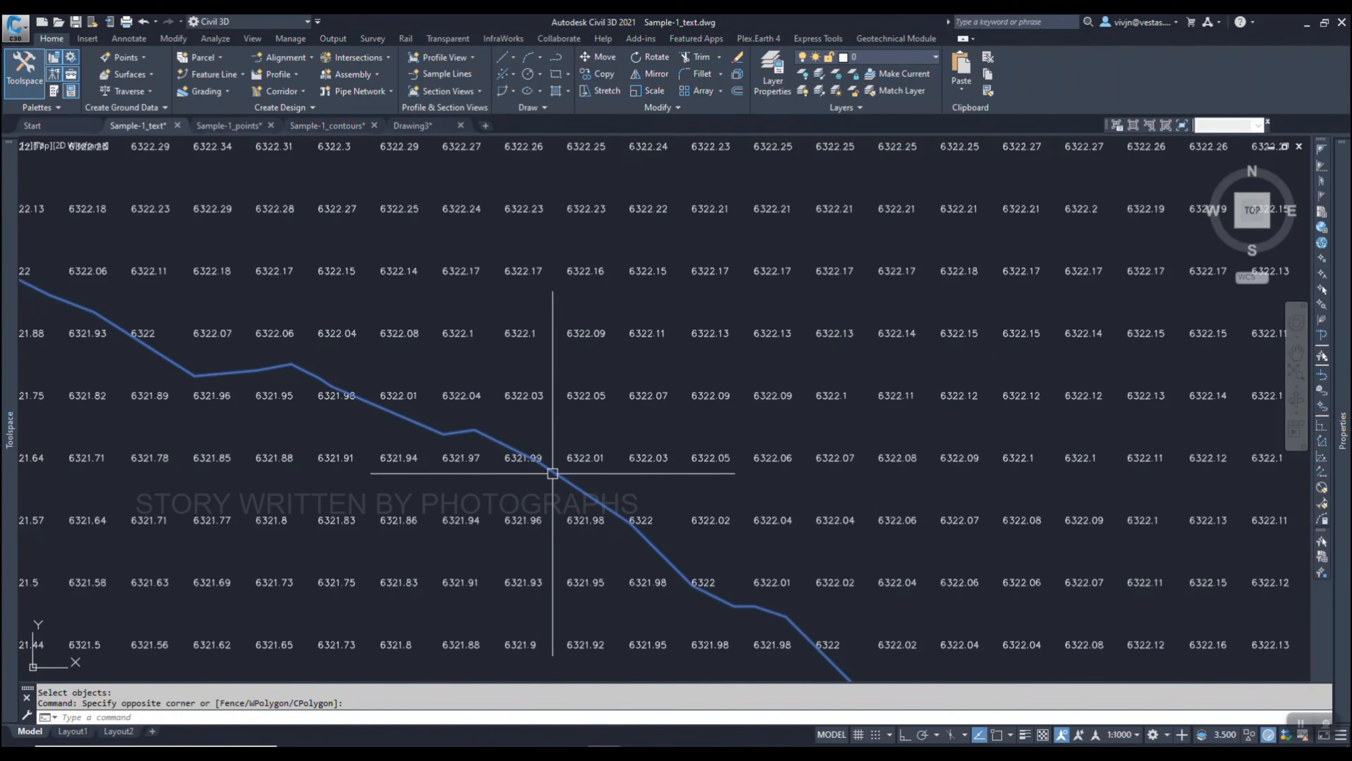
left_click(553, 473)
right_click(552, 473)
left_click(591, 662)
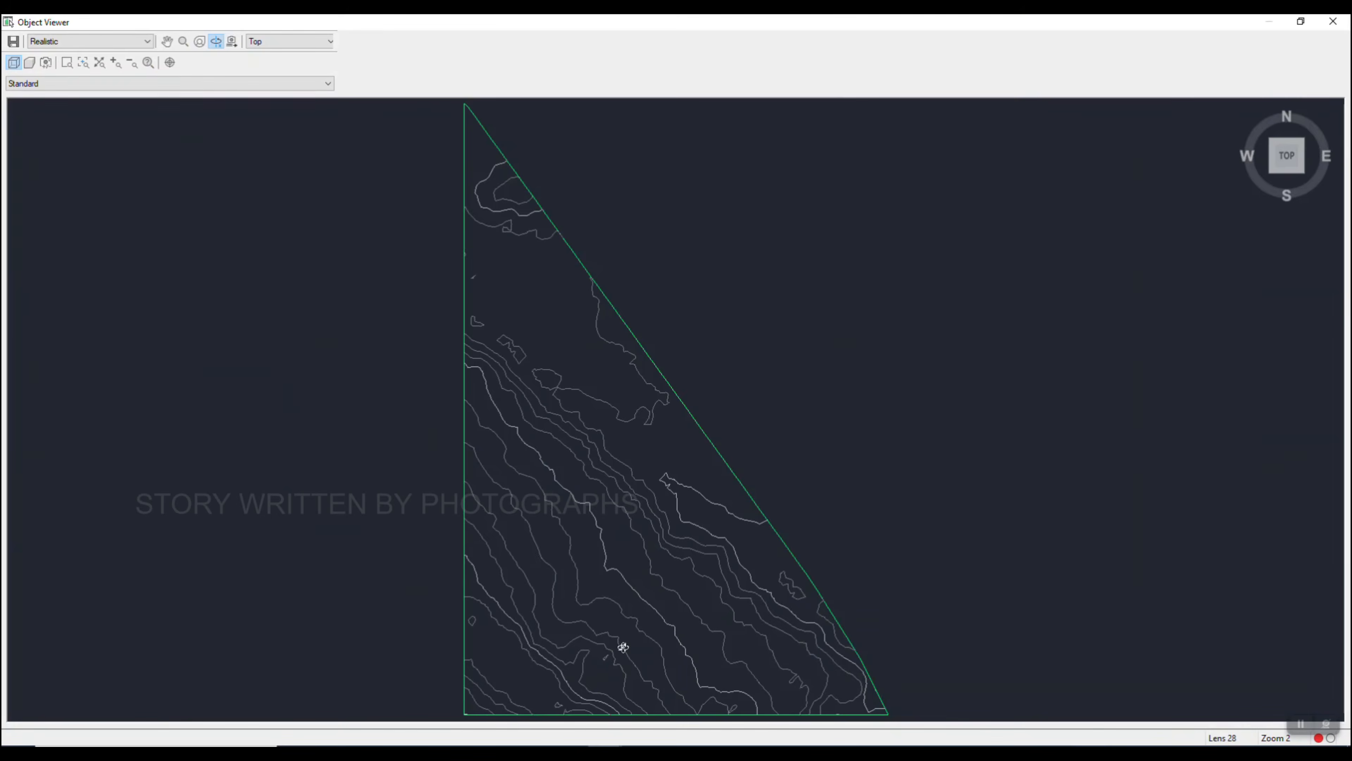
left_click_drag(592, 487, 664, 314)
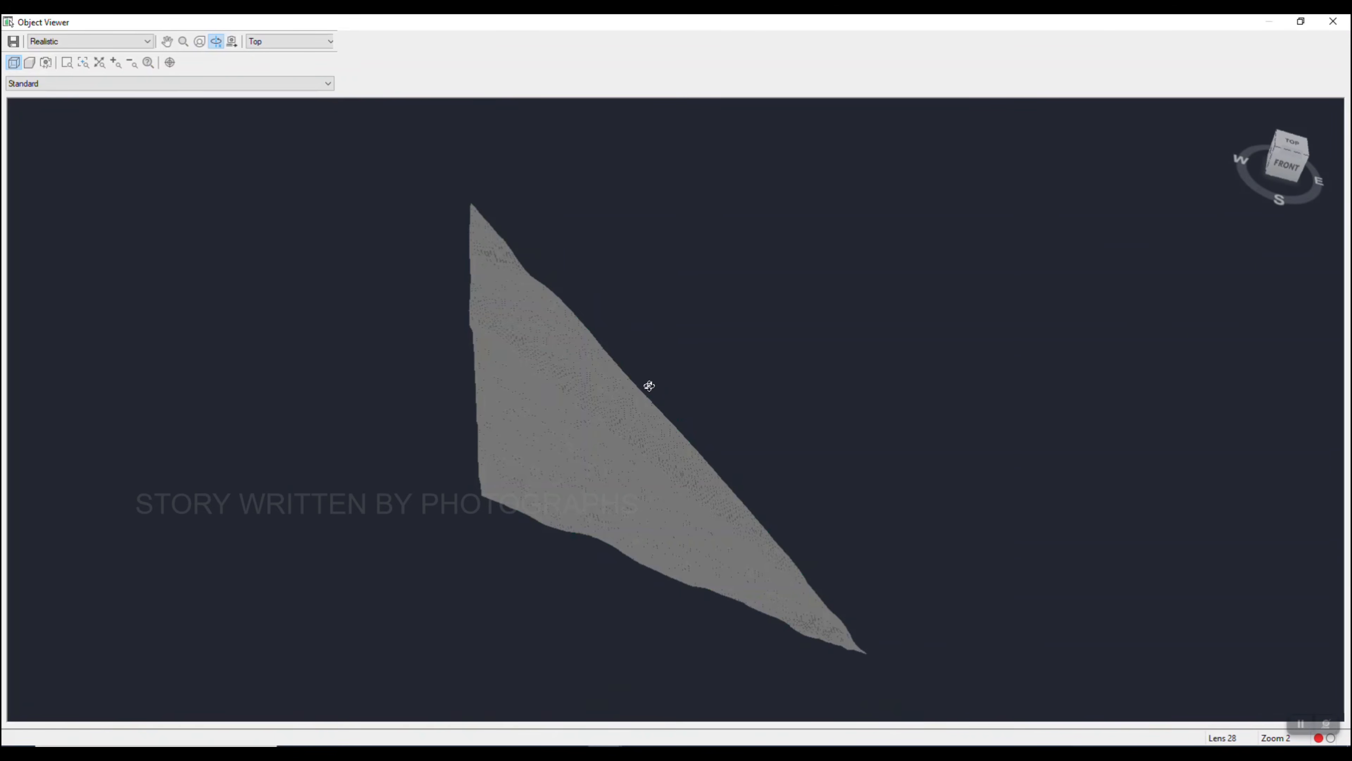
scroll(566, 466, "up", 5)
mouse_move(554, 467)
left_mouse_down()
mouse_move(519, 498)
mouse_move(468, 369)
mouse_move(342, 308)
mouse_move(407, 439)
mouse_move(525, 553)
left_mouse_up()
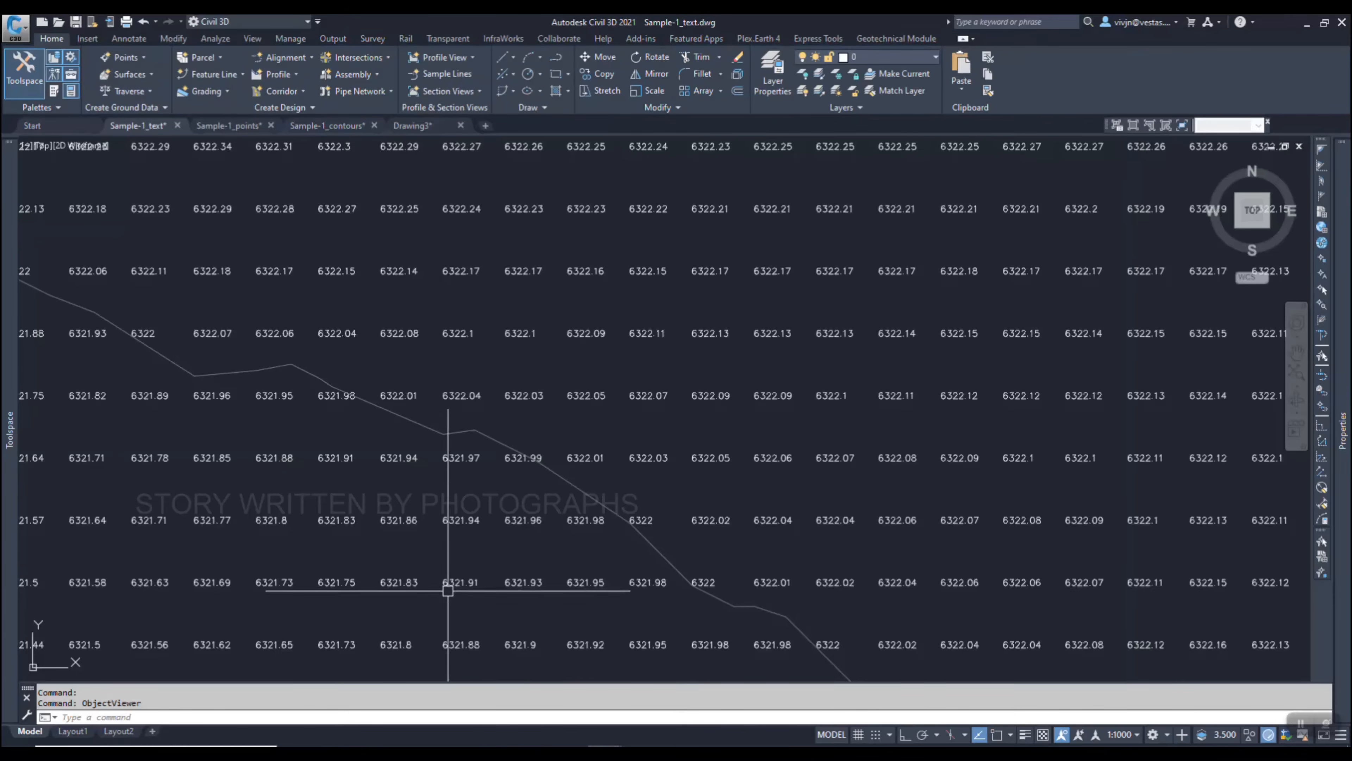
Inspect the surface border at the grid's northern tip and window-select the elevation texts in the top three rows.
scroll(453, 477, "down", 6)
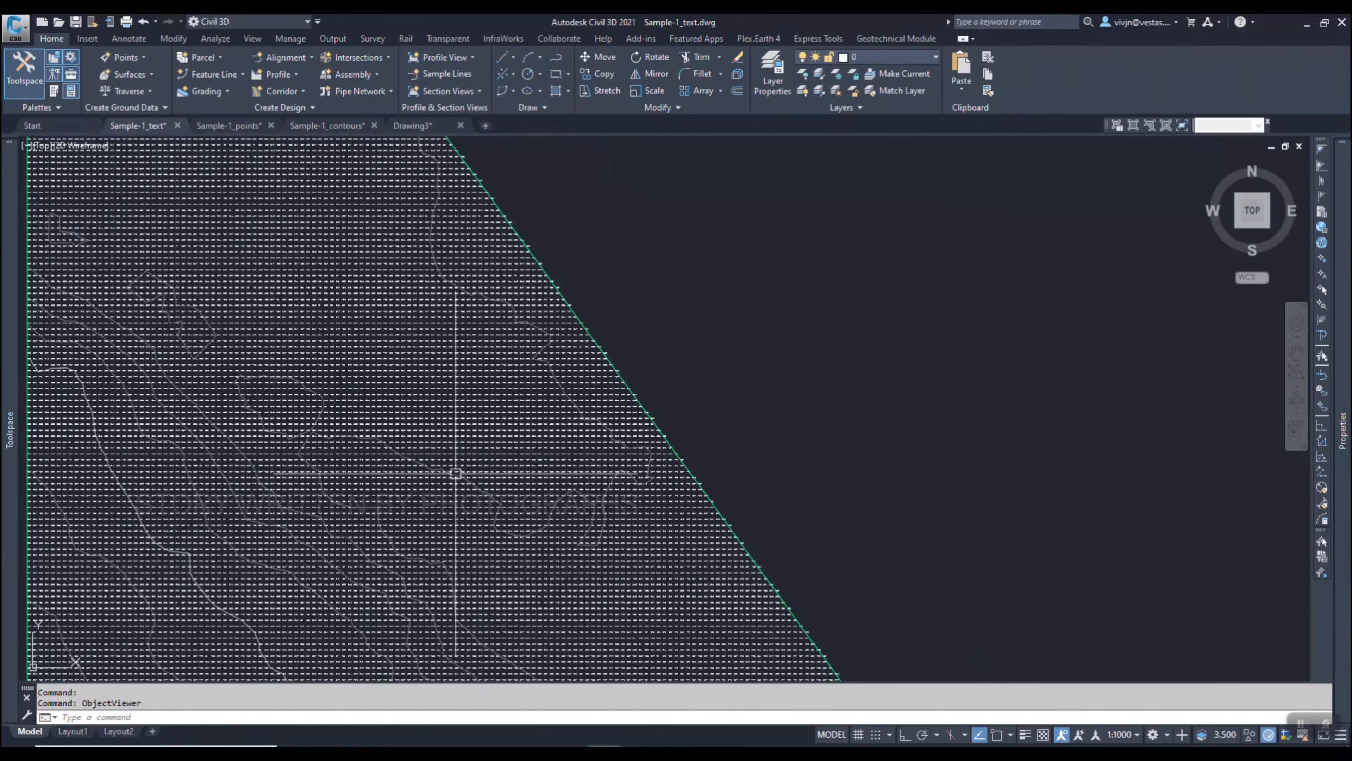
scroll(478, 443, "down", 3)
scroll(325, 224, "up", 3)
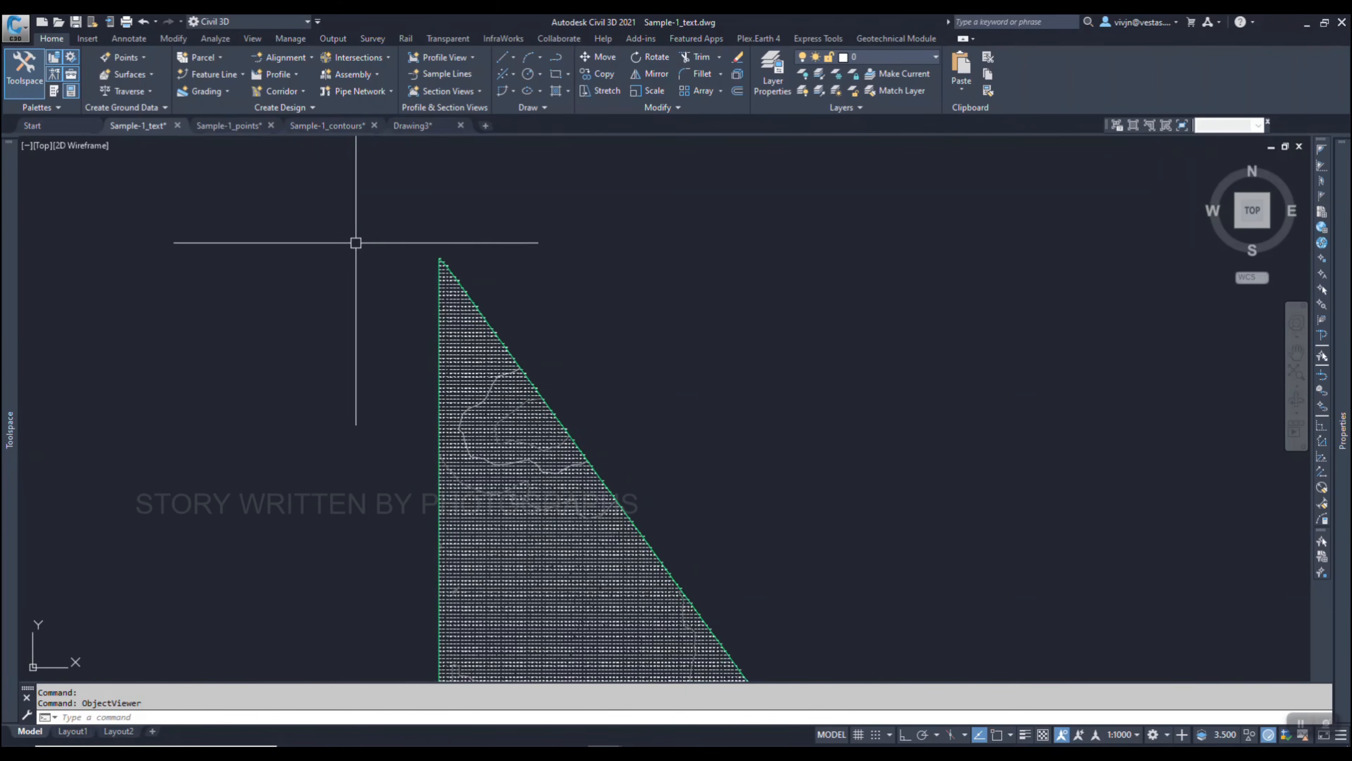
scroll(458, 234, "up", 3)
scroll(383, 260, "up", 2)
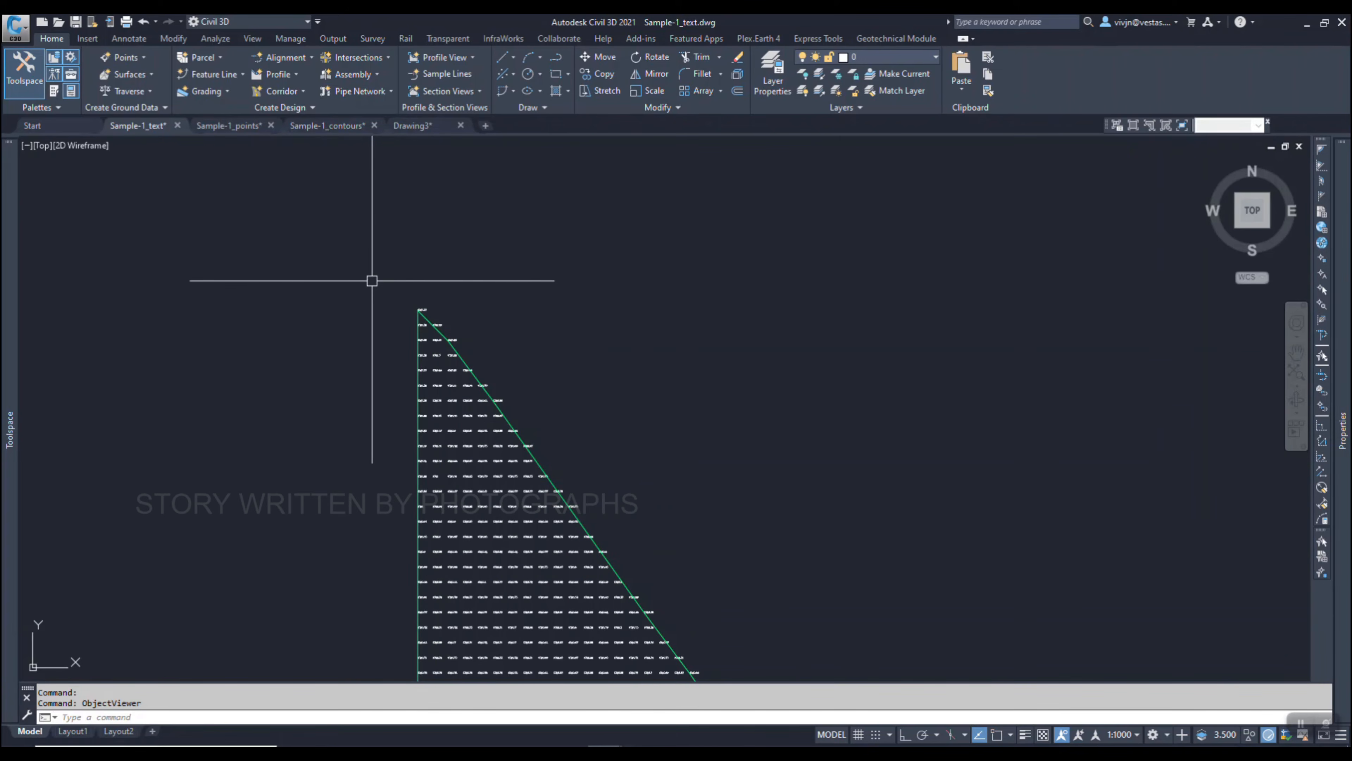
scroll(371, 290, "up", 3)
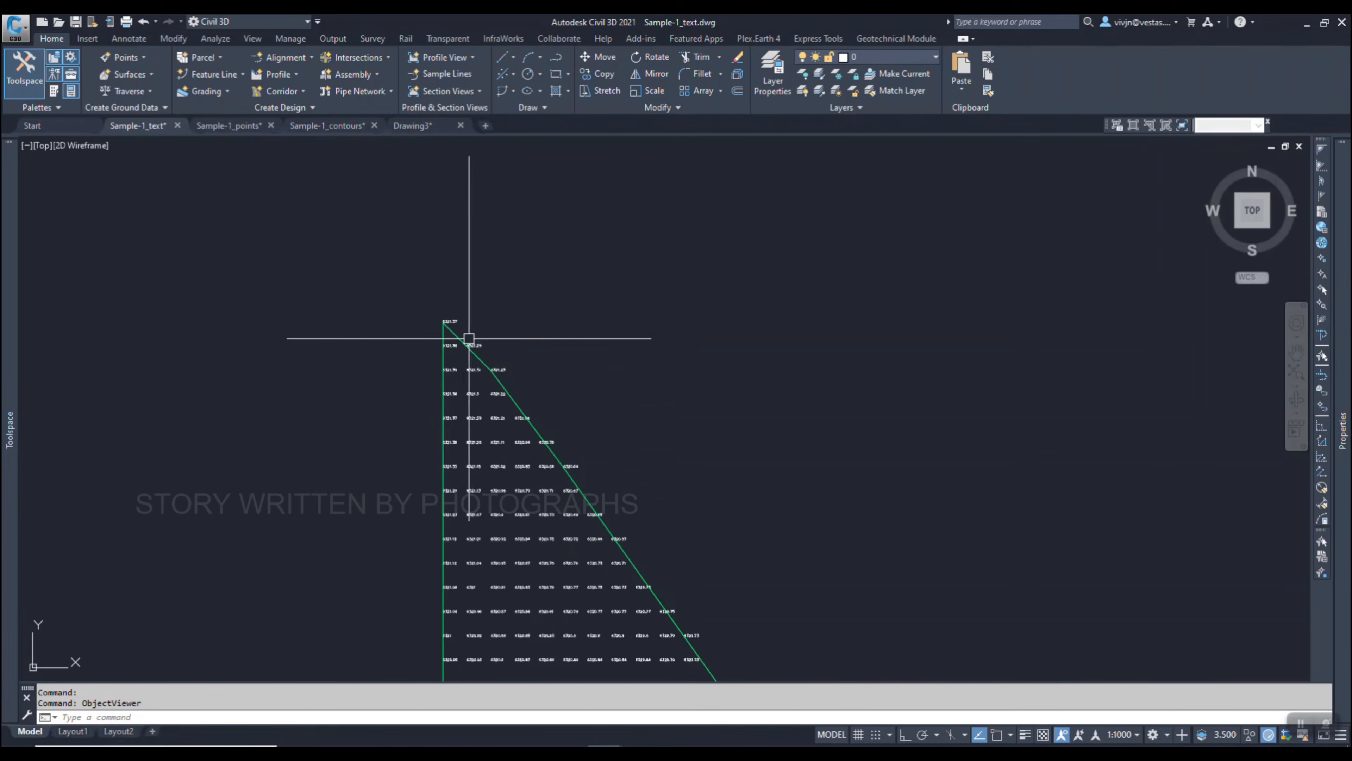
scroll(480, 336, "up", 5)
left_click(299, 218)
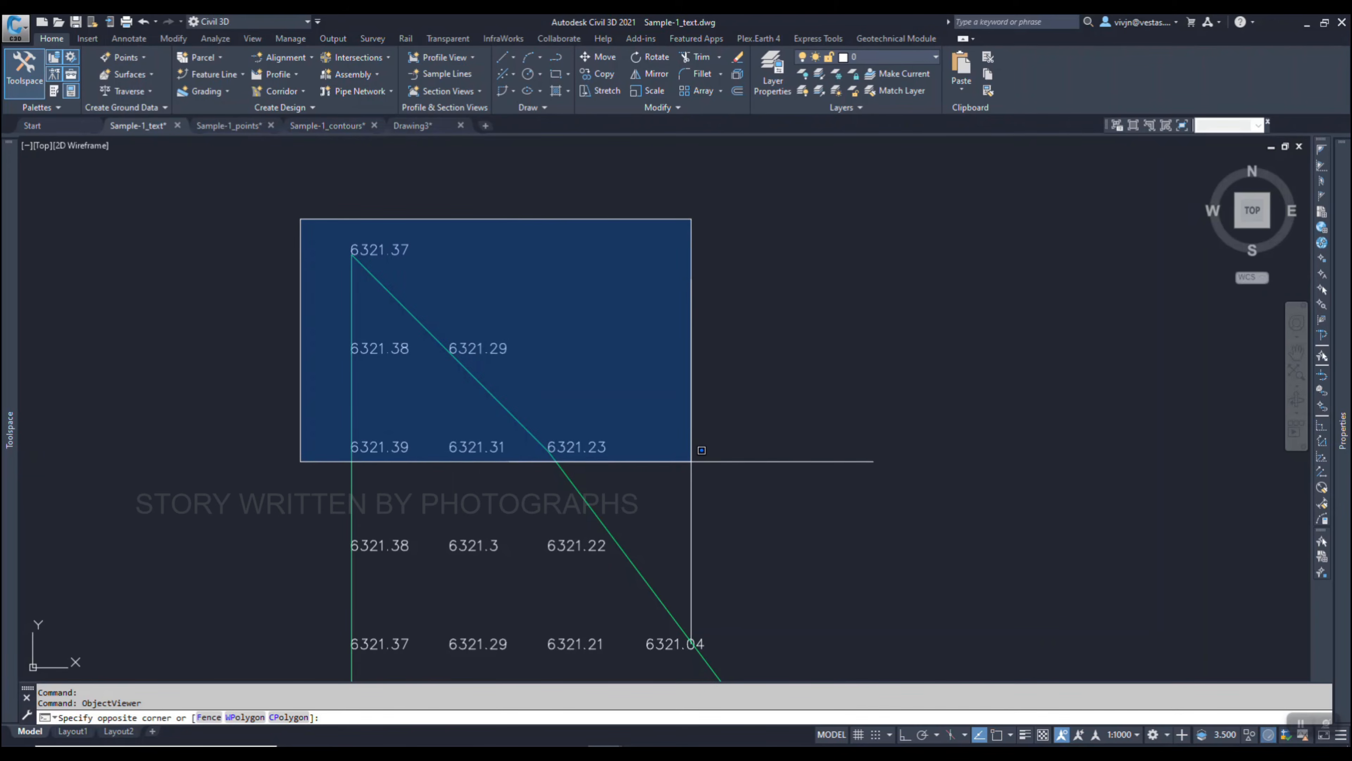
left_click(691, 461)
scroll(549, 444, "down", 8)
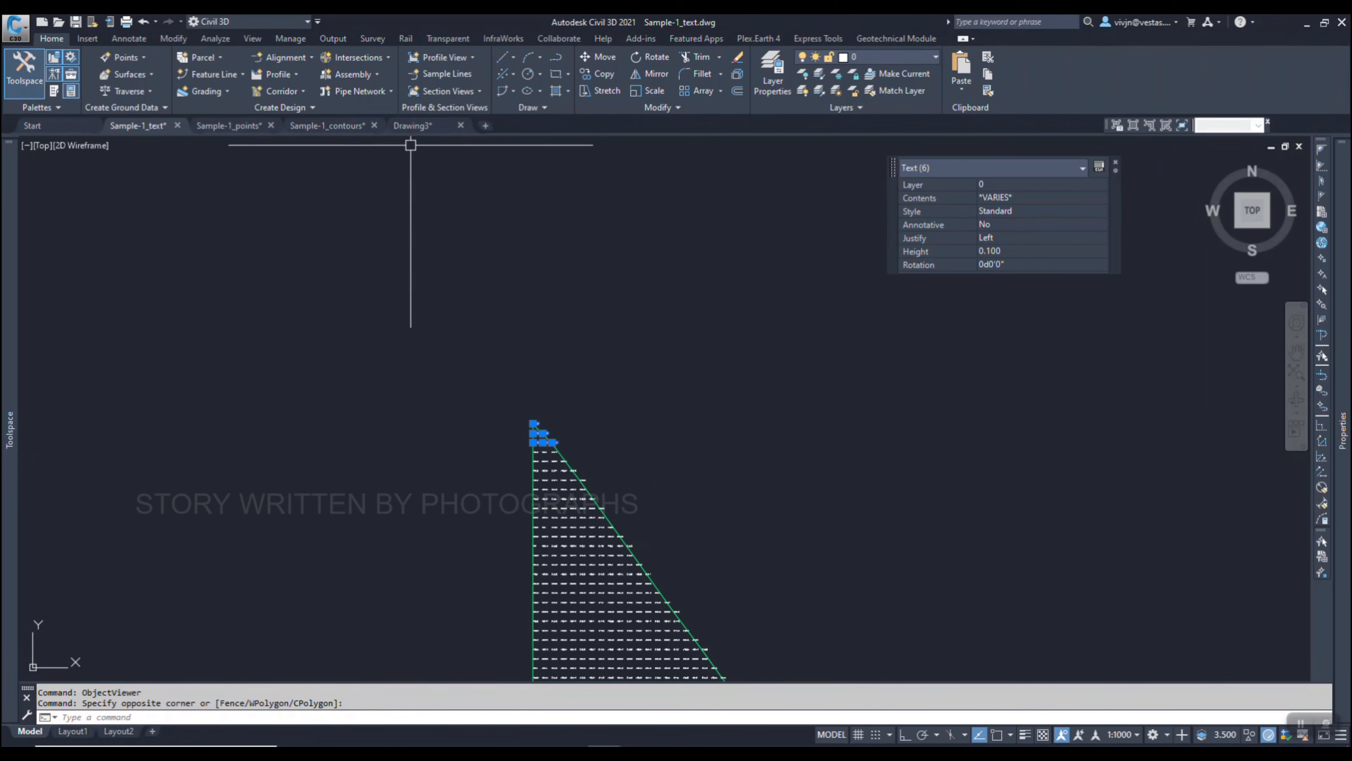
Create a new blank drawing with the Civil 3D workspace active.
left_click(431, 126)
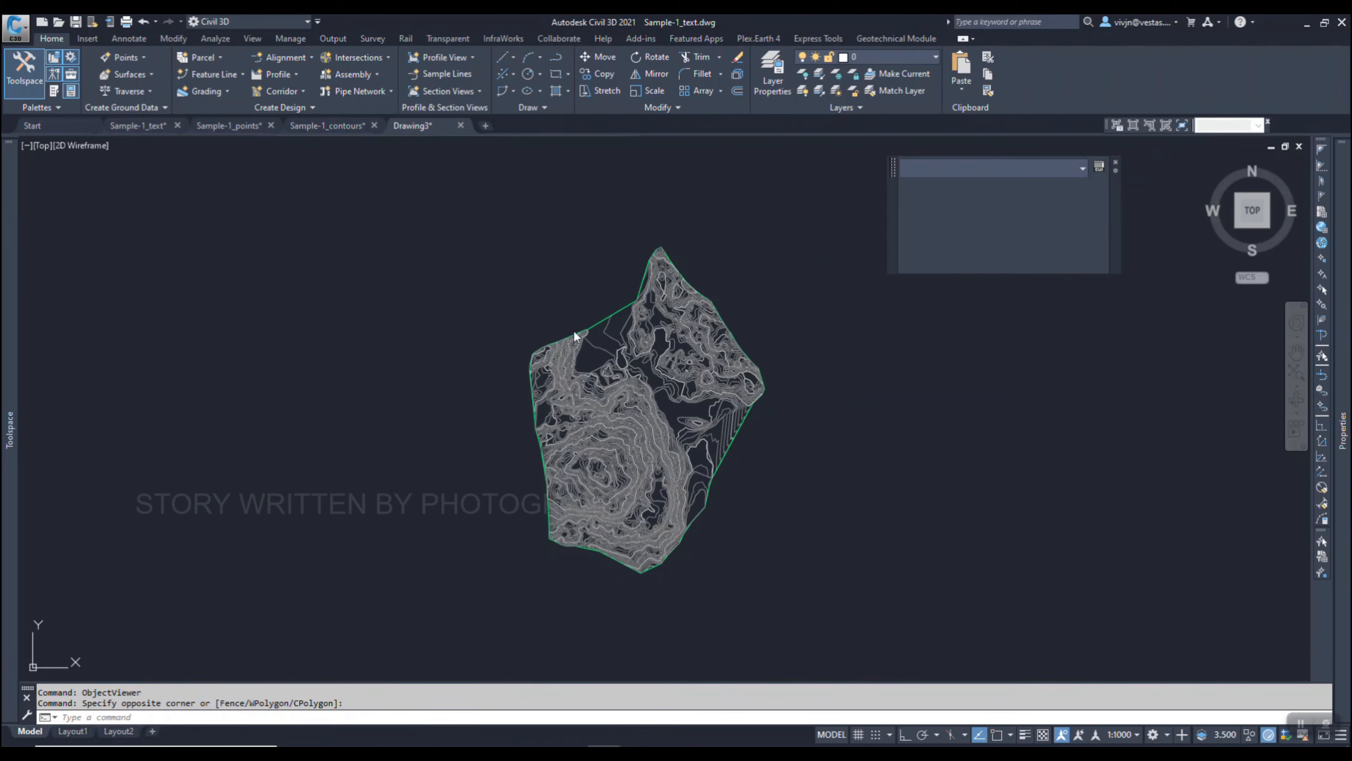
left_click(485, 126)
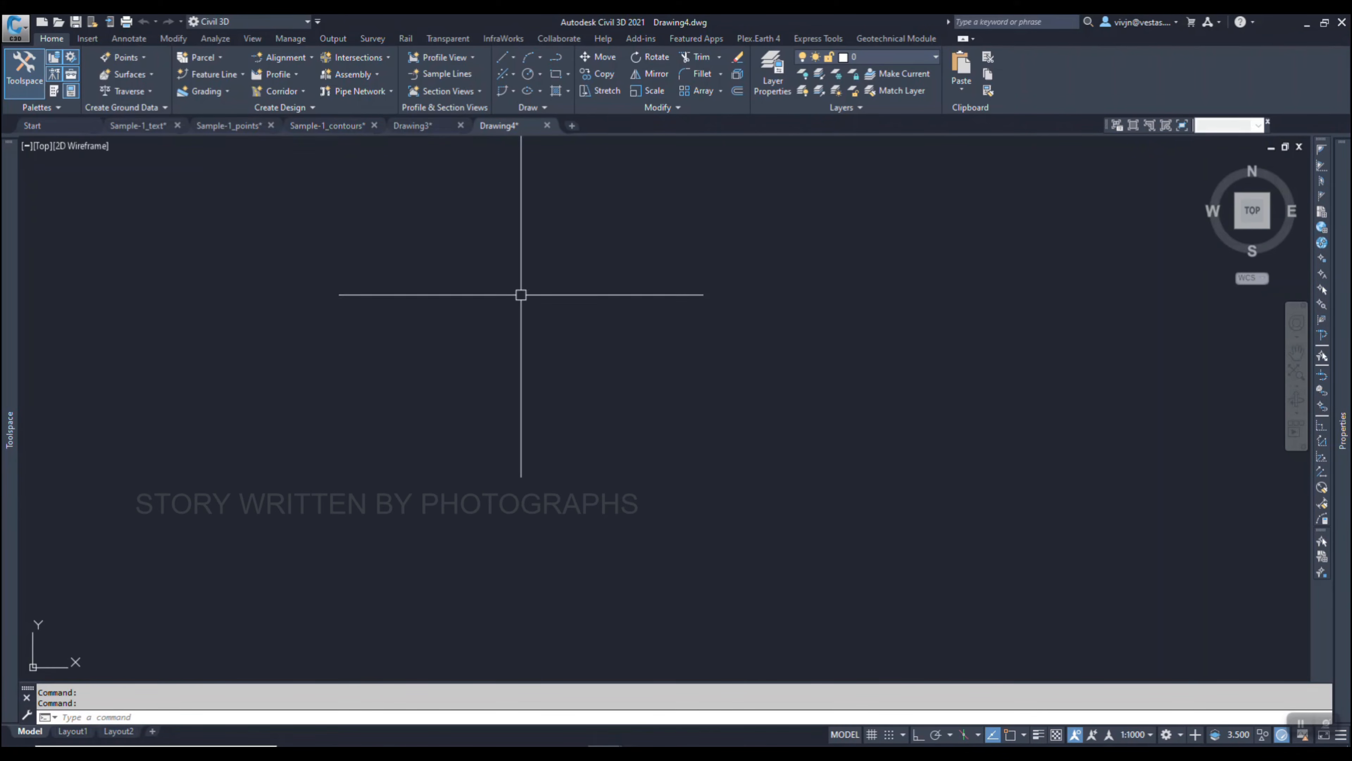
left_click(273, 22)
left_click(274, 22)
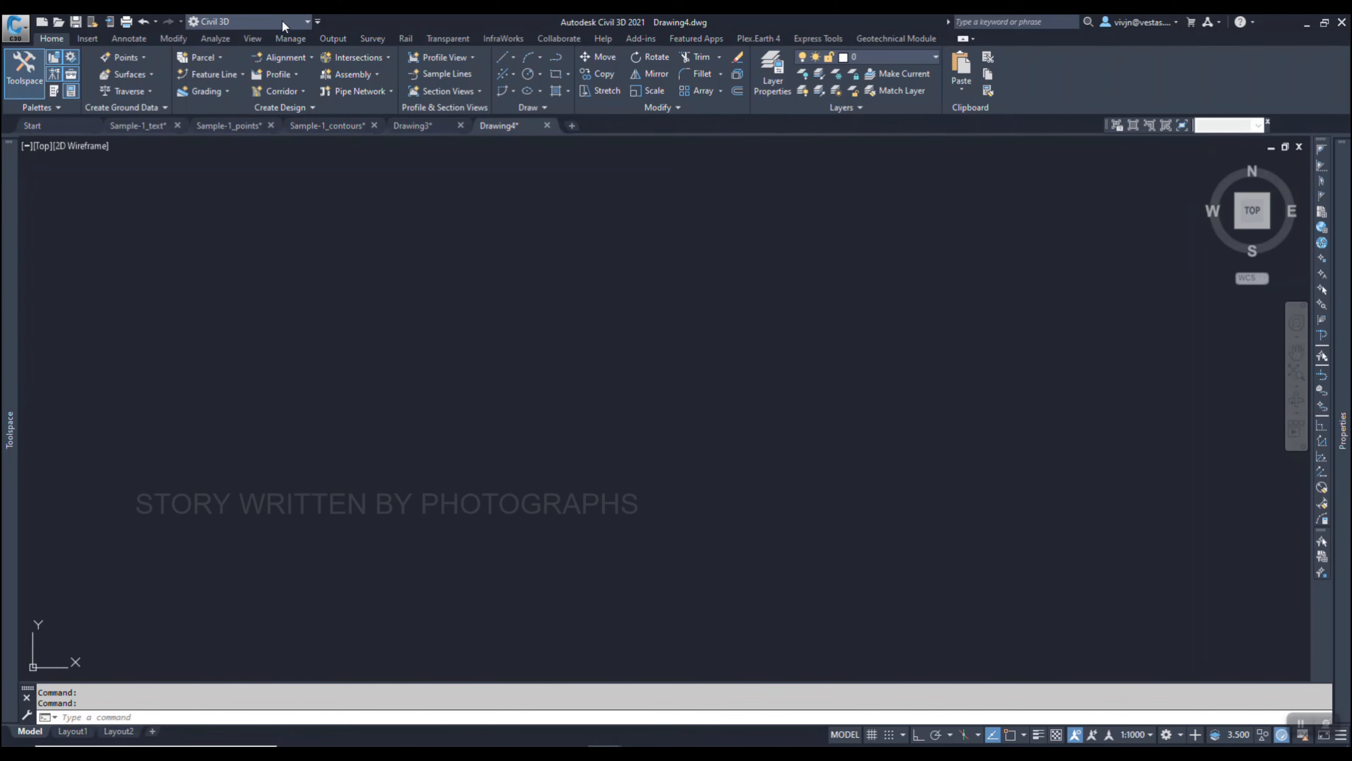
left_click(703, 239)
left_click(693, 252)
Create a TIN surface in the new drawing with the default name and the style Contours 2m and 10m (Background).
mouse_move(14, 369)
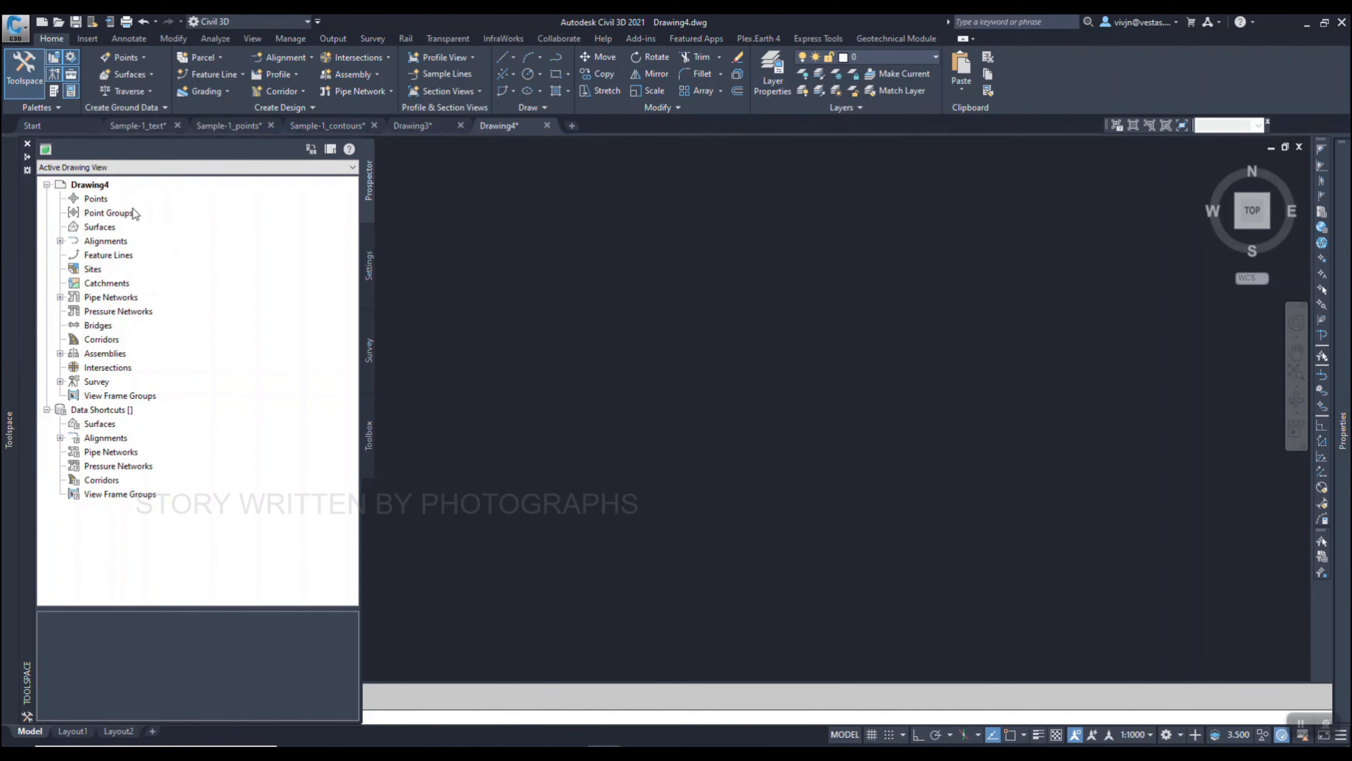
right_click(102, 229)
left_click(155, 238)
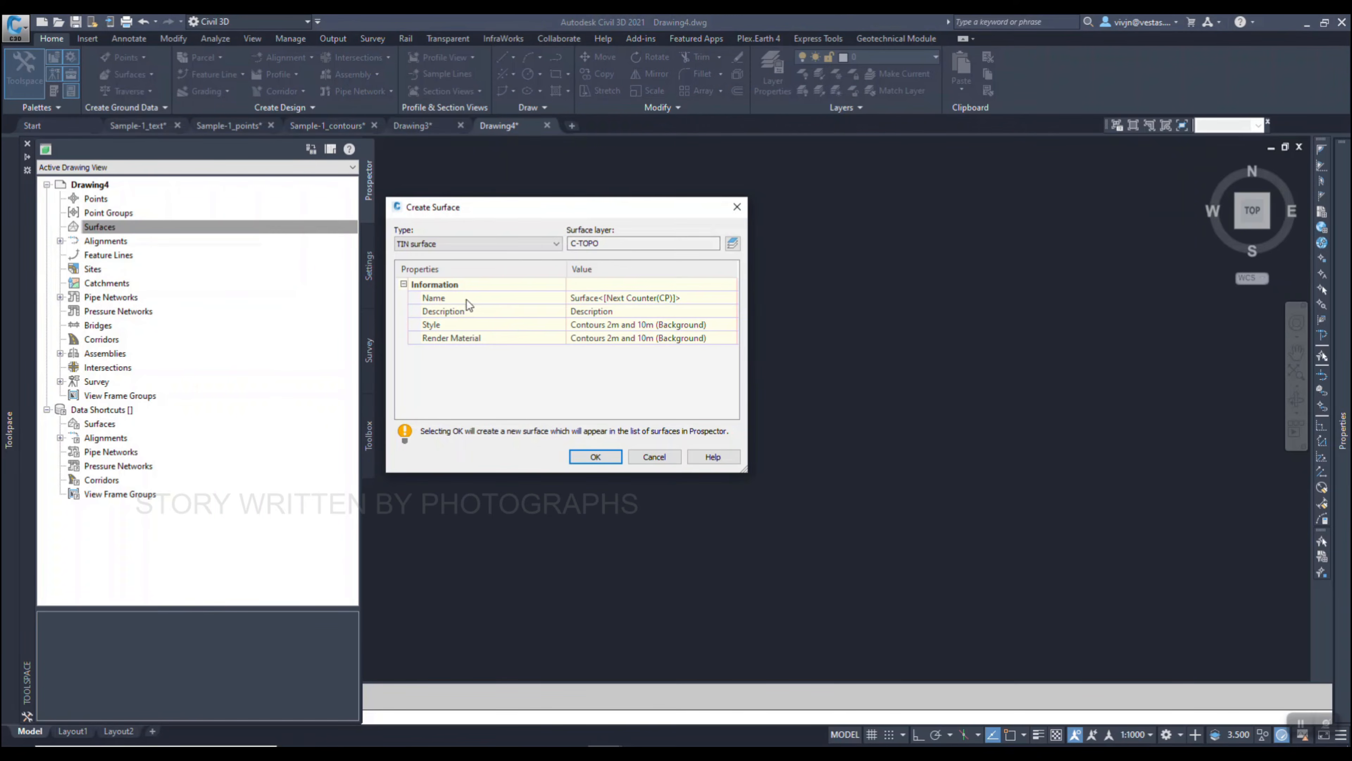
left_click(595, 457)
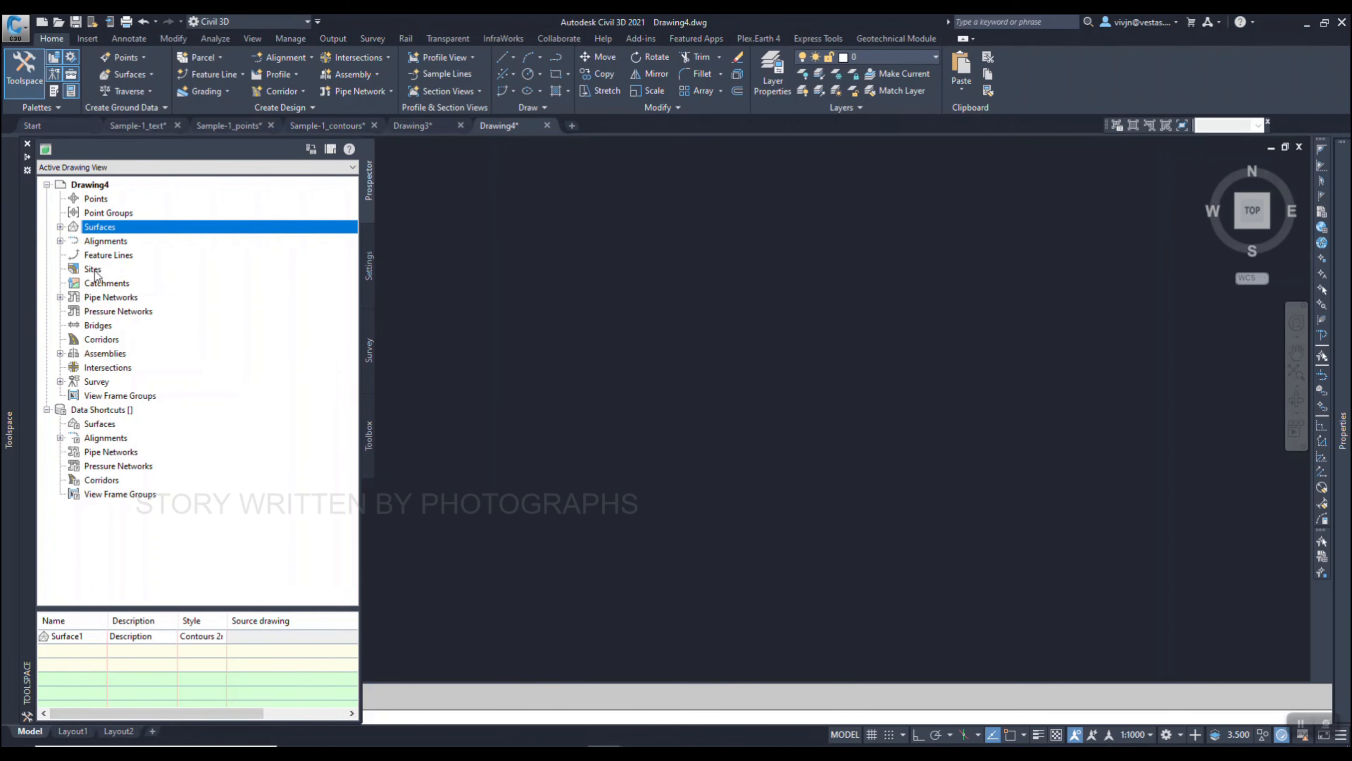
Start adding a point file to the definition of the new drawing's surface.
left_click(60, 226)
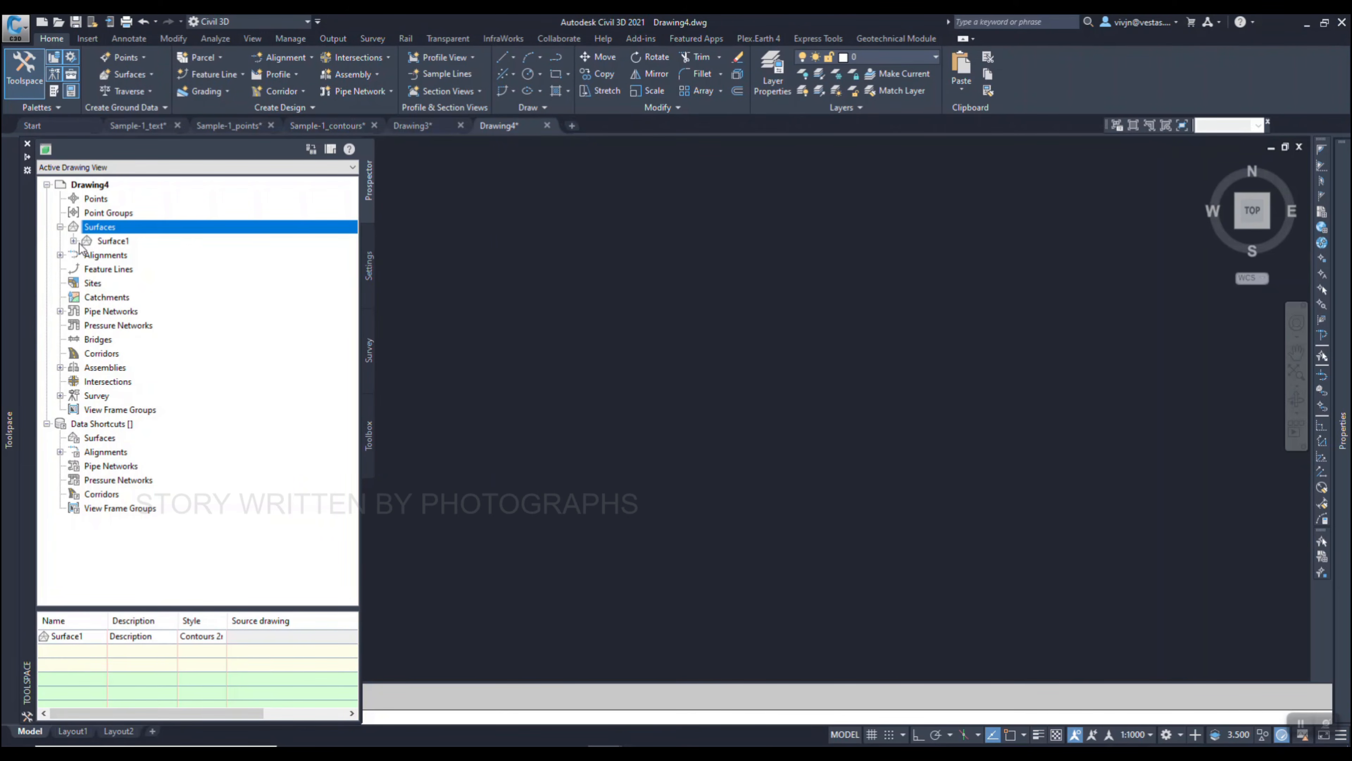
left_click(74, 241)
left_click(86, 283)
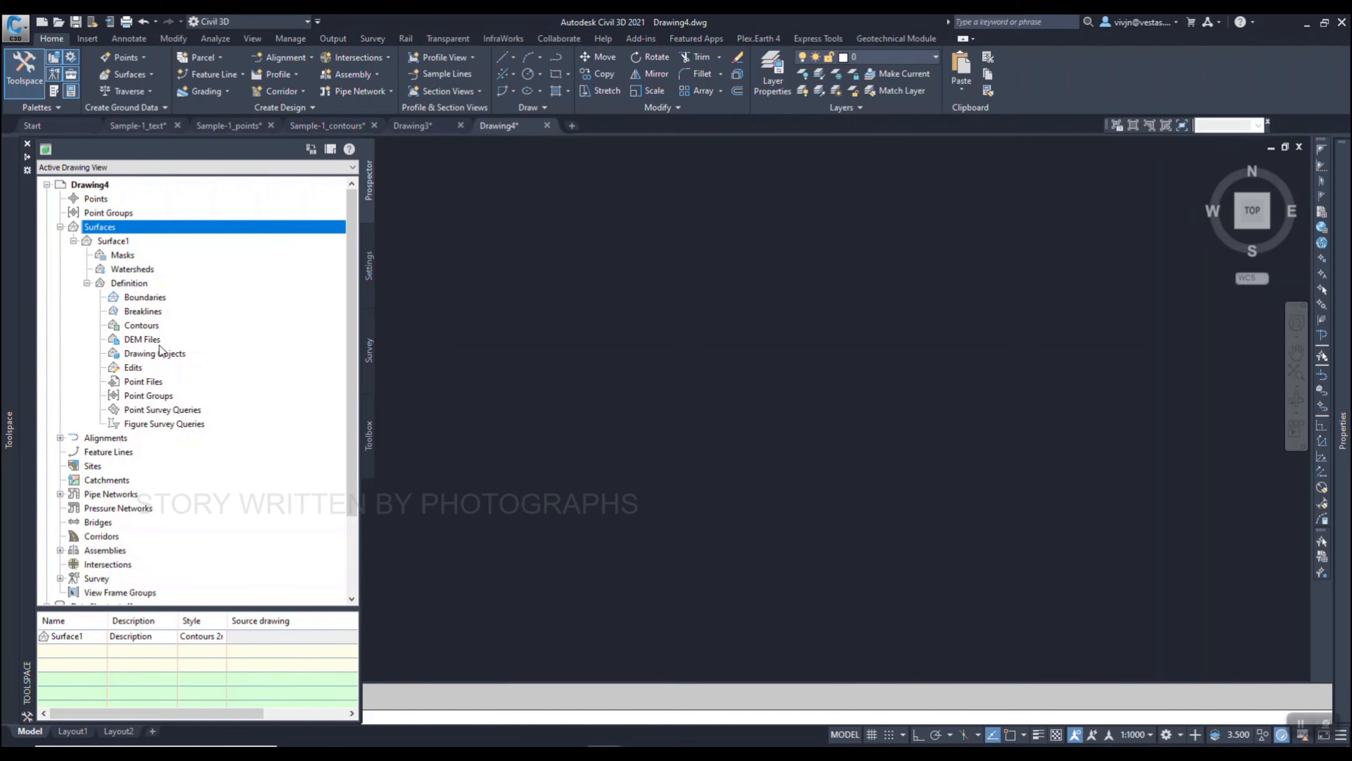
left_click(145, 382)
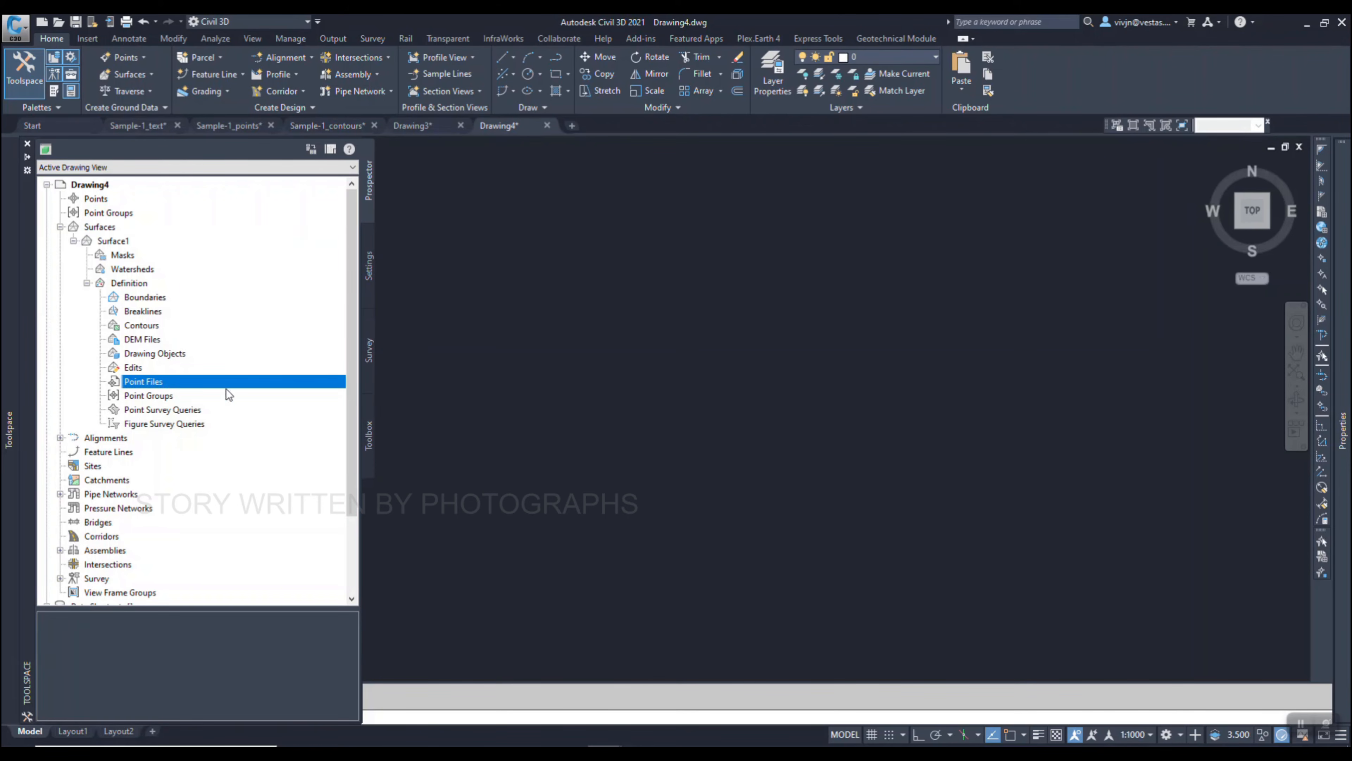
right_click(136, 387)
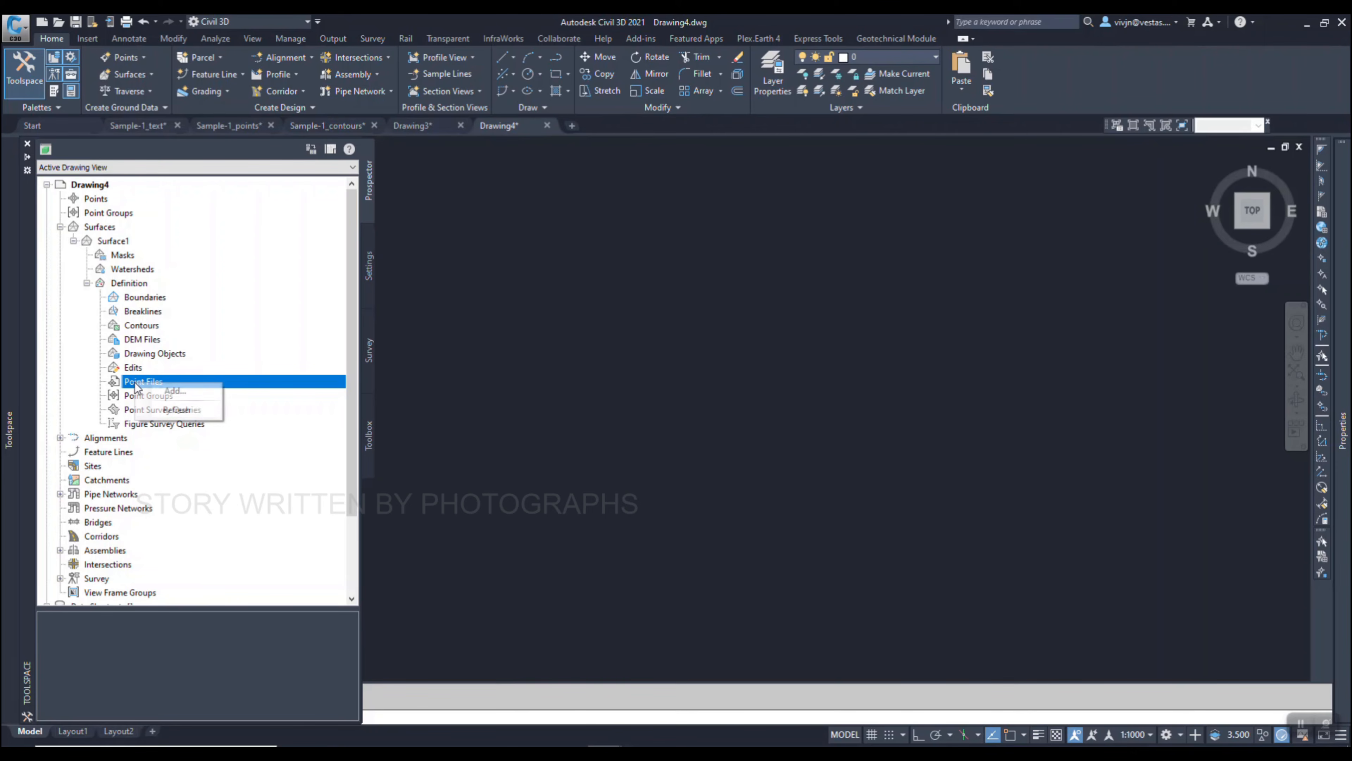
left_click(170, 389)
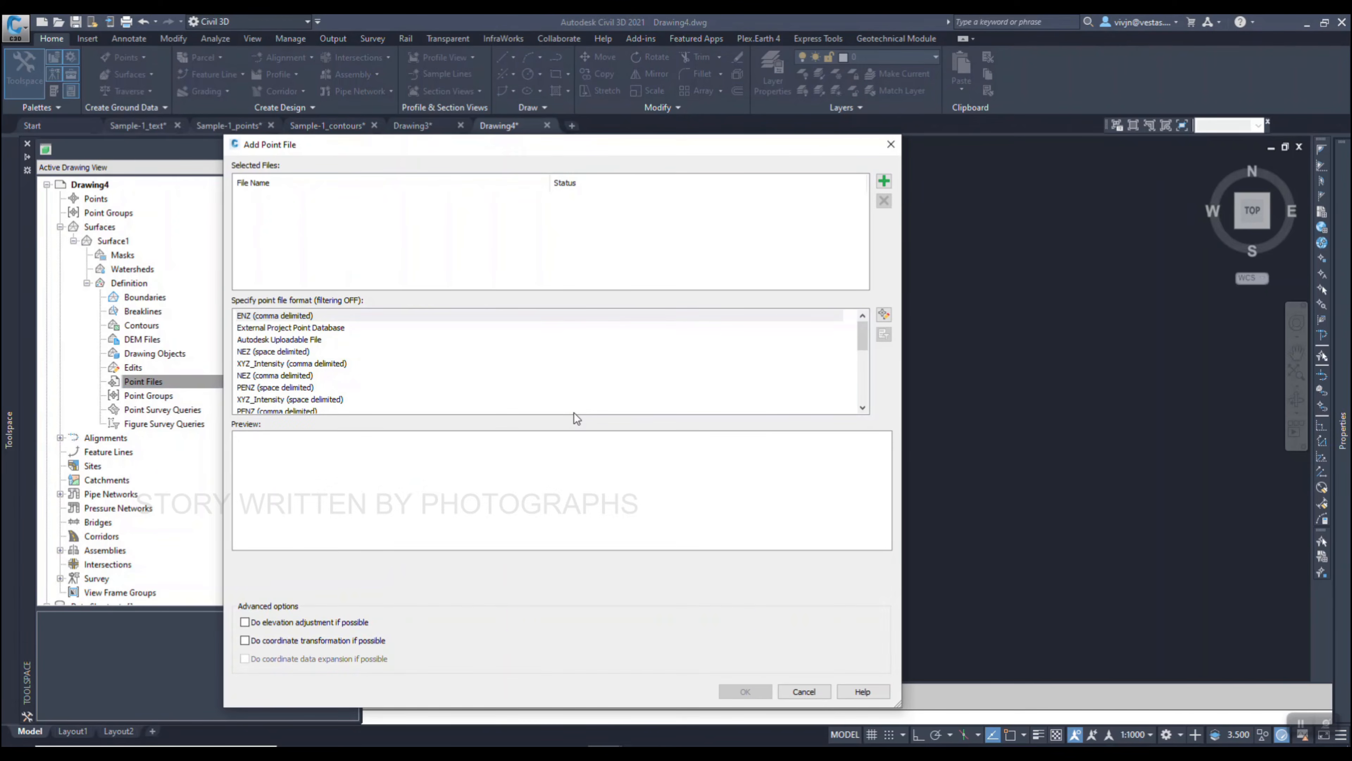
Add the text file EG-Surface-PENZD (space delimited).txt to the surface definition using the PENZ (space delimited) format.
left_click(884, 181)
left_click(379, 420)
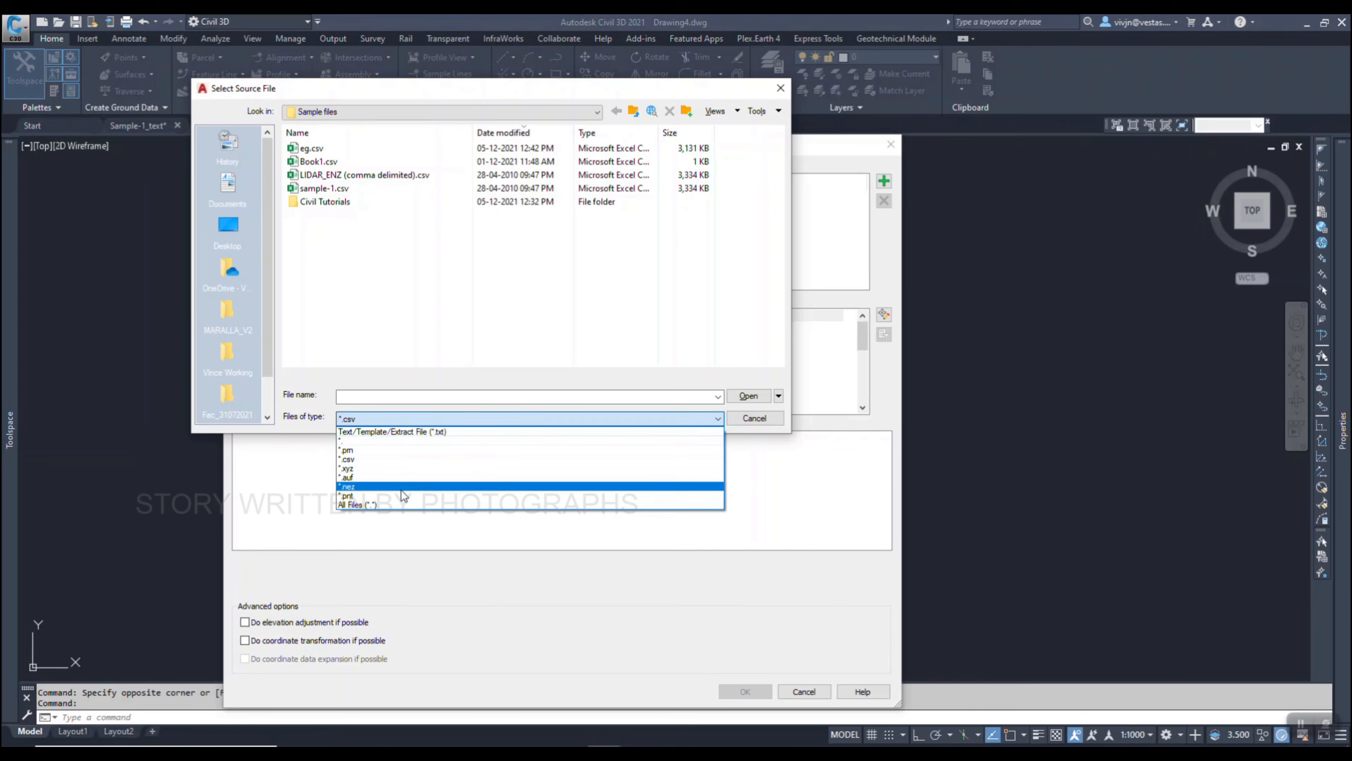
left_click(392, 430)
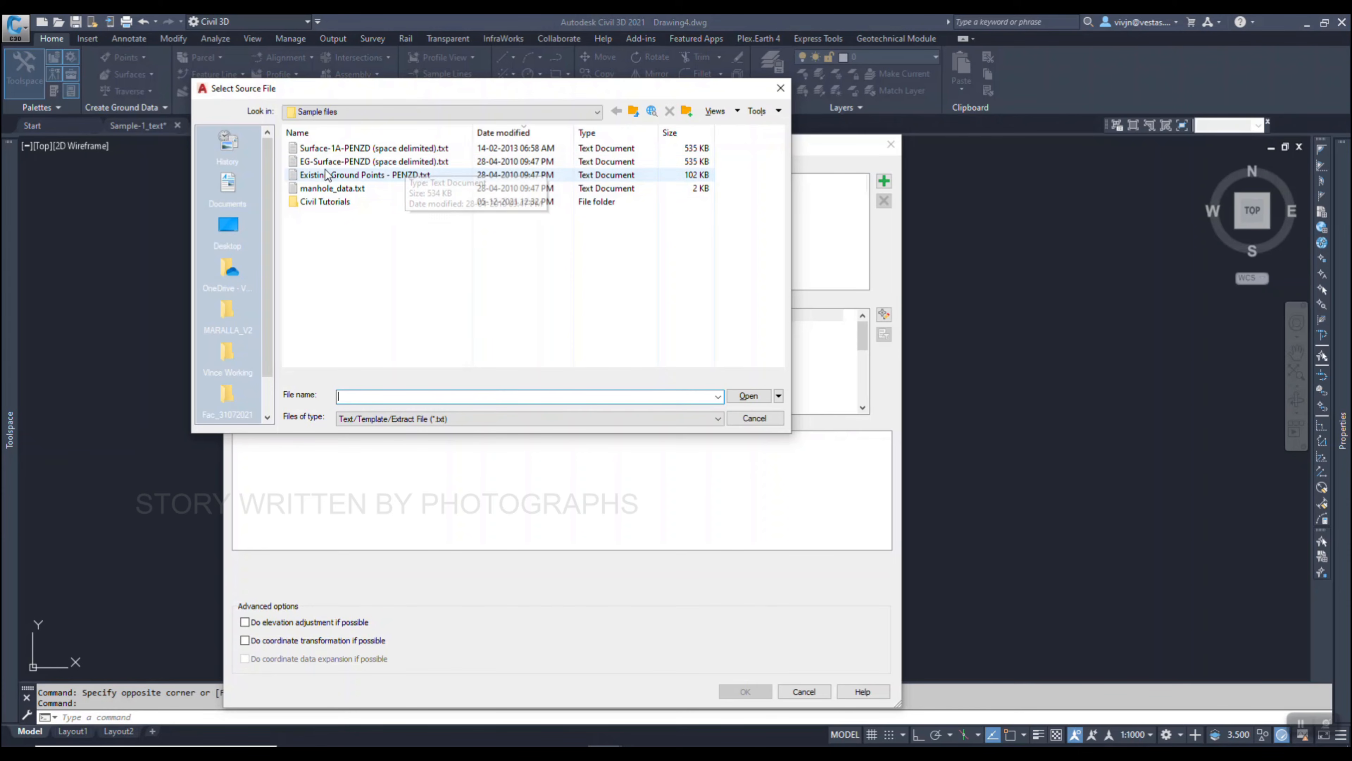
left_click(354, 163)
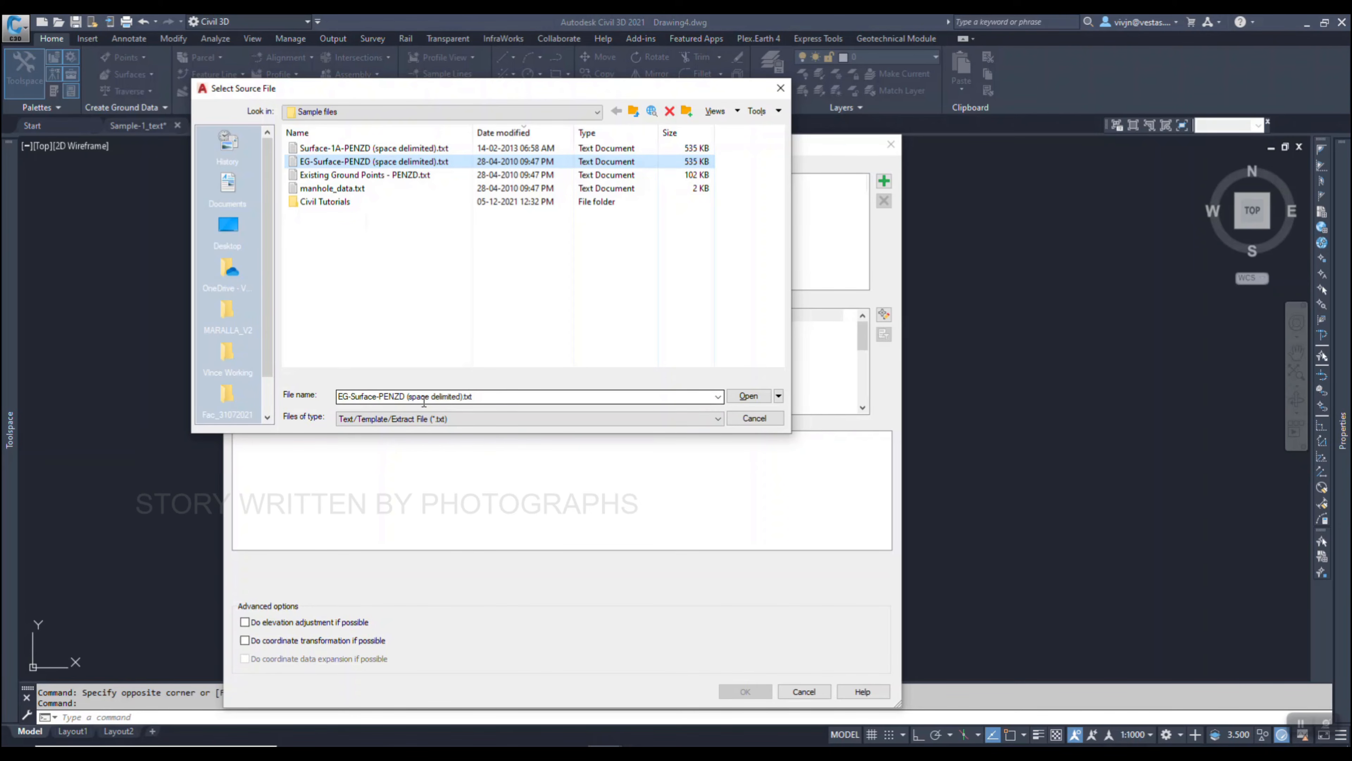
left_click(748, 396)
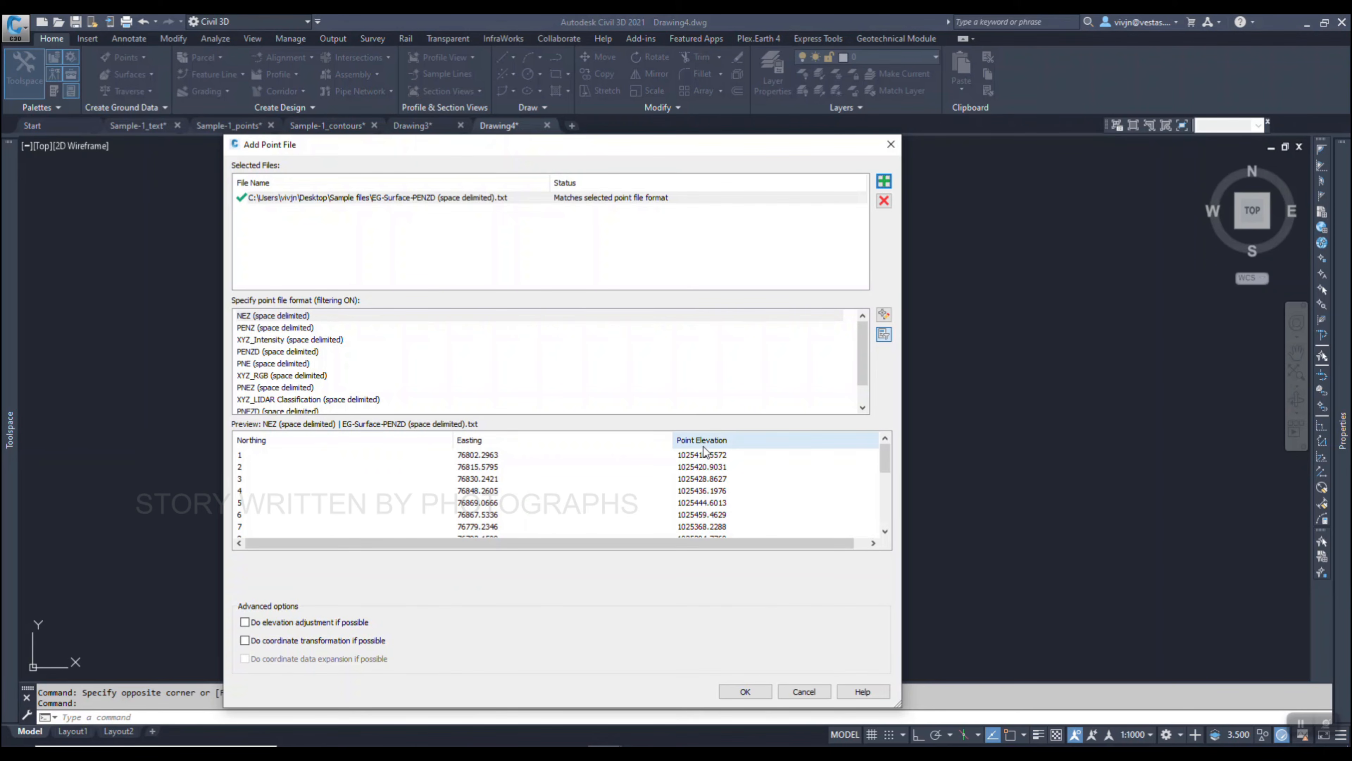
left_click(245, 331)
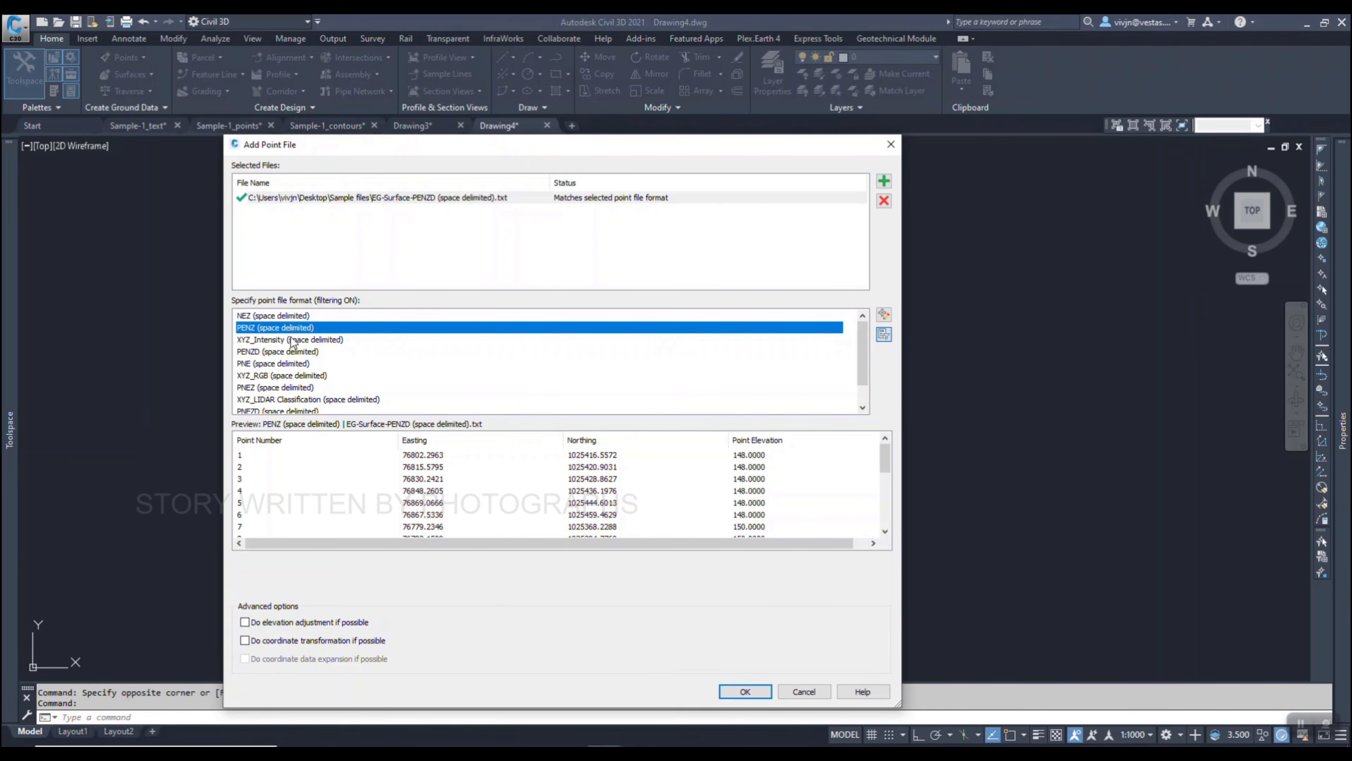
left_click(745, 691)
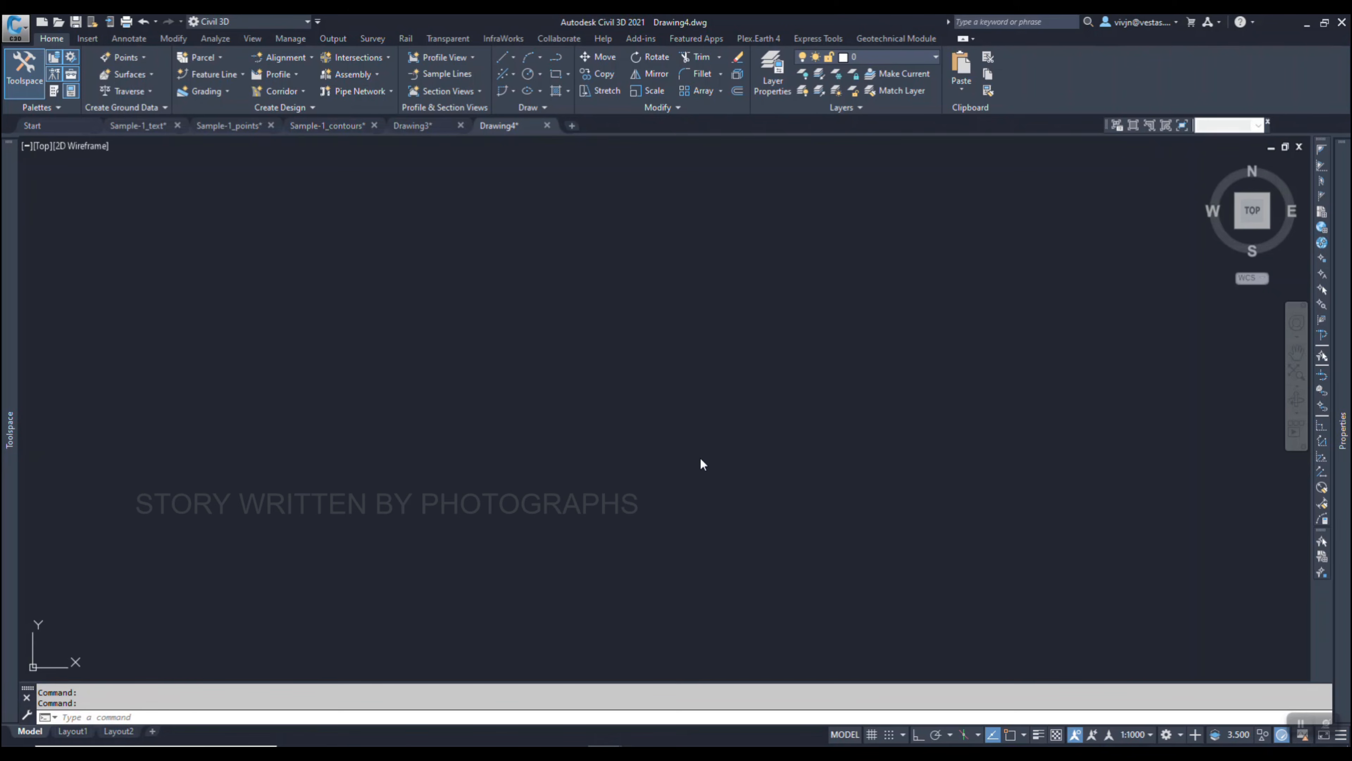
Examine the contours and outer border of the surface built from the space-delimited point file.
middle_click(580, 491)
middle_click(580, 490)
scroll(650, 392, "up", 5)
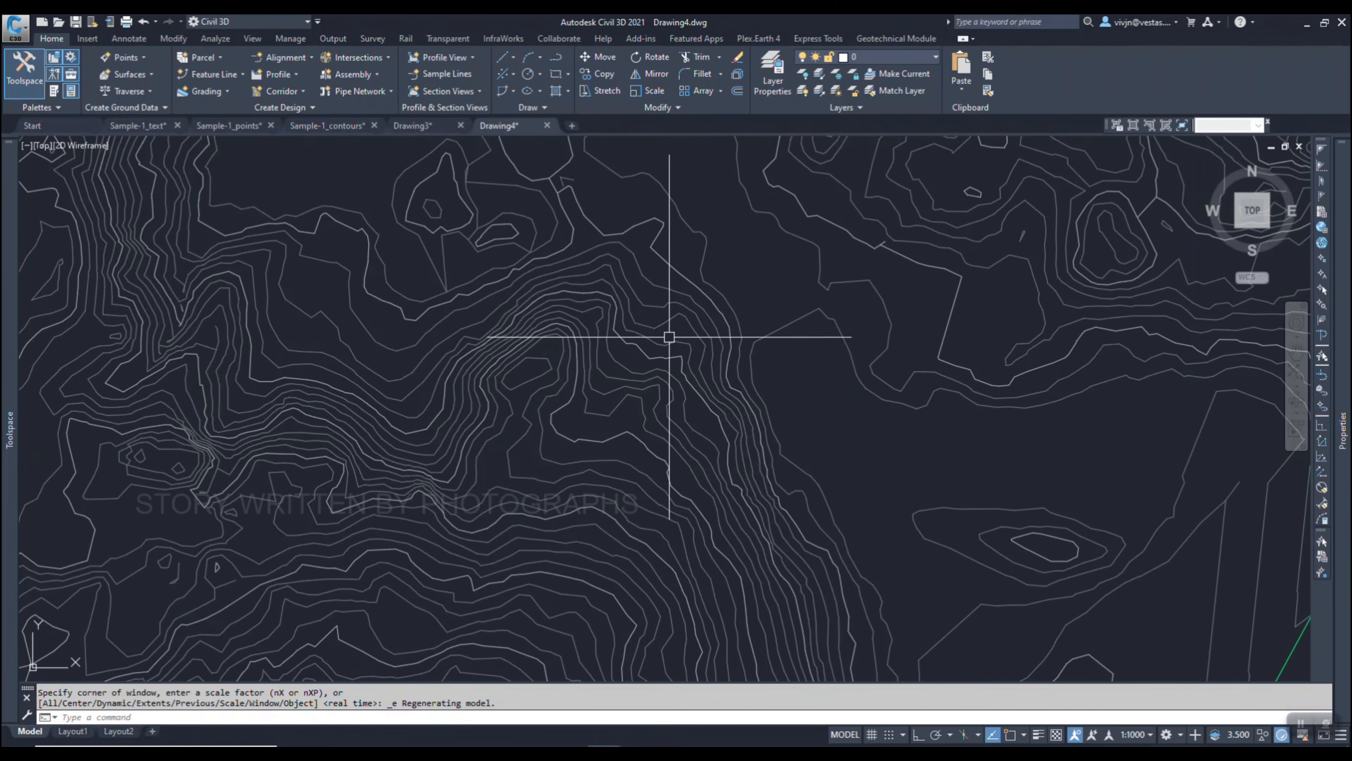
left_click(670, 311)
key("Escape")
scroll(542, 369, "down", 11)
key("Escape")
key("Escape")
scroll(544, 362, "up", 6)
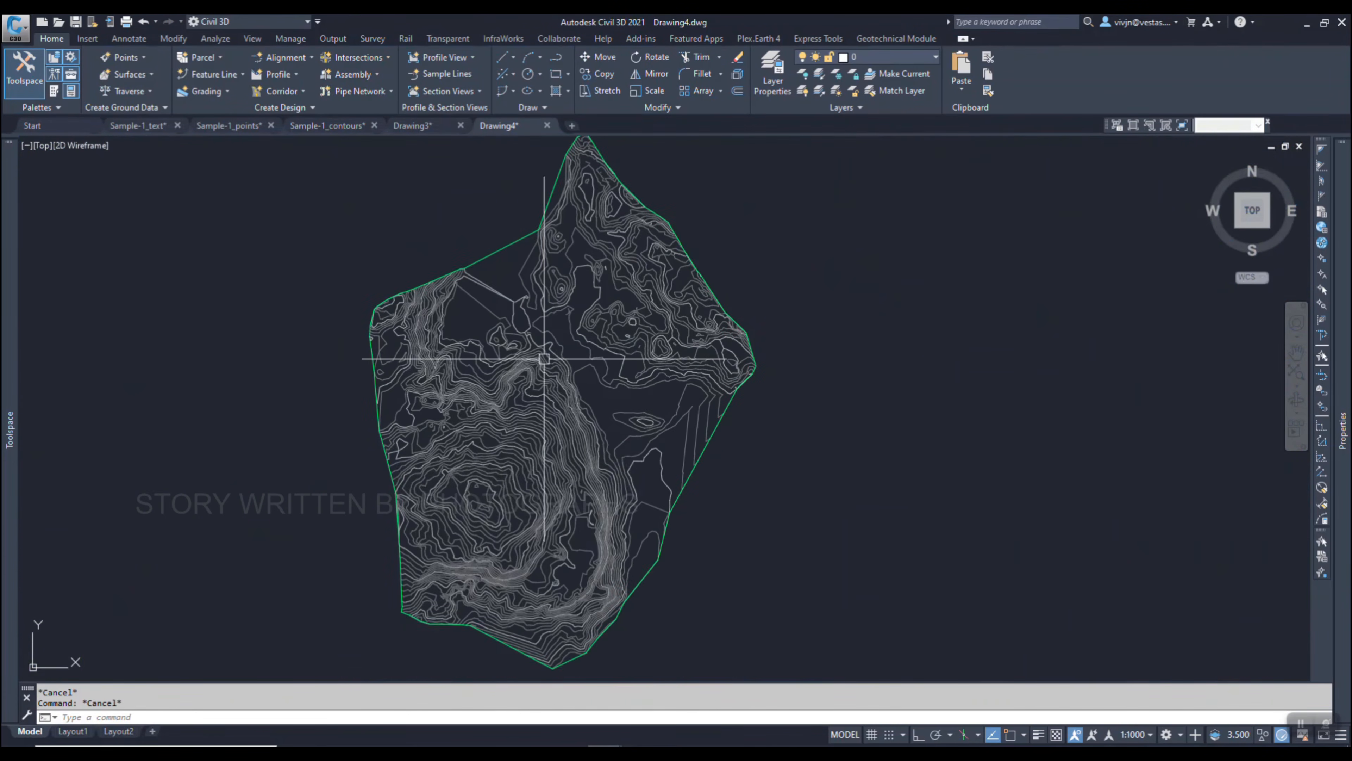
middle_click_drag(552, 357, 553, 401)
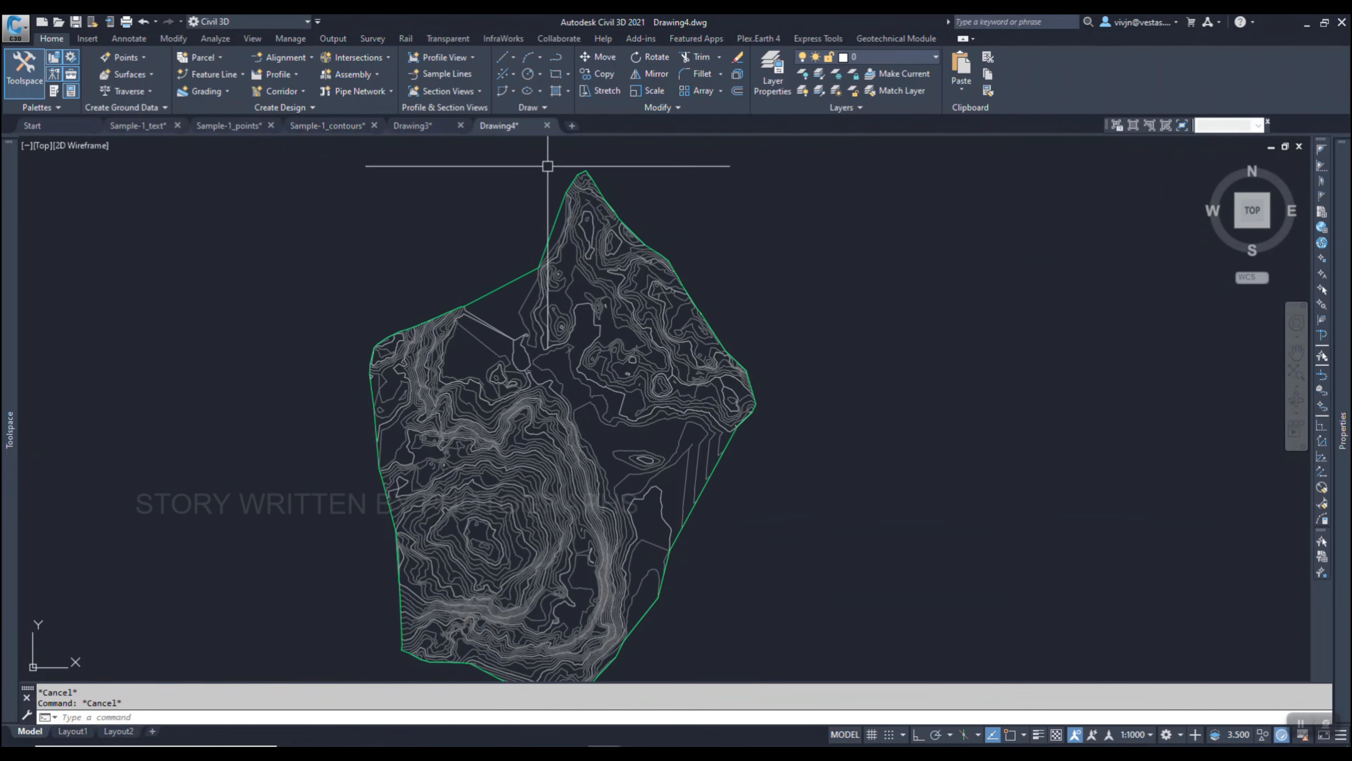
Create another blank drawing and add a TIN surface with the default name and the style Contours 2m and 10m (Background).
left_click(570, 125)
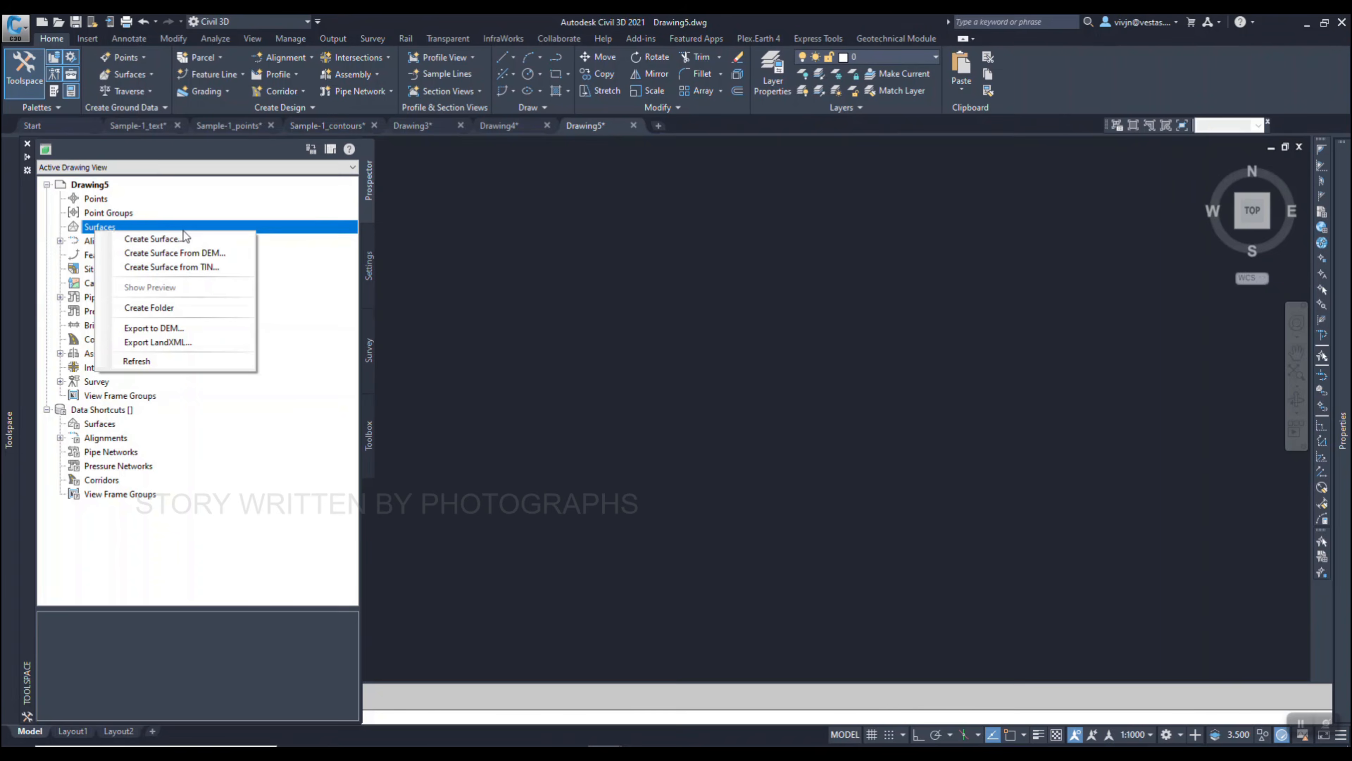
left_click(184, 238)
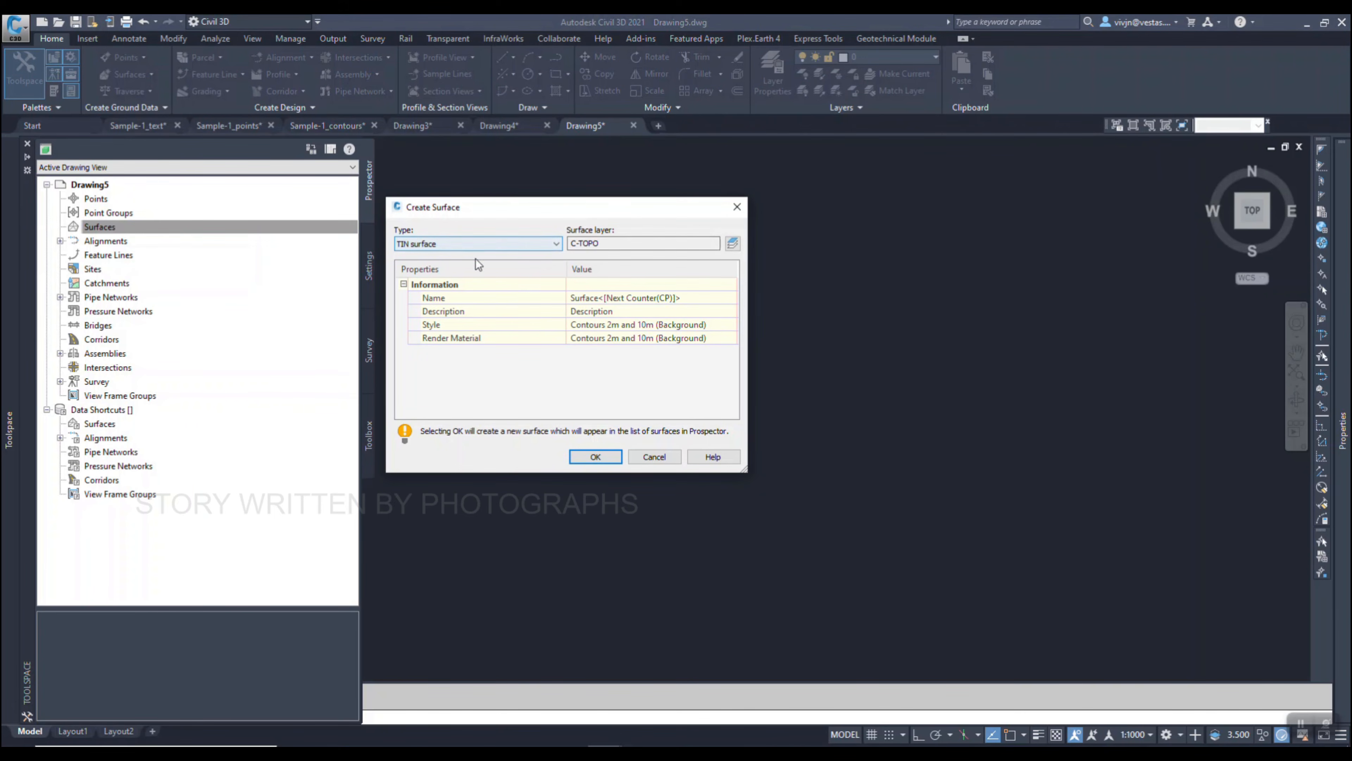
left_click(595, 456)
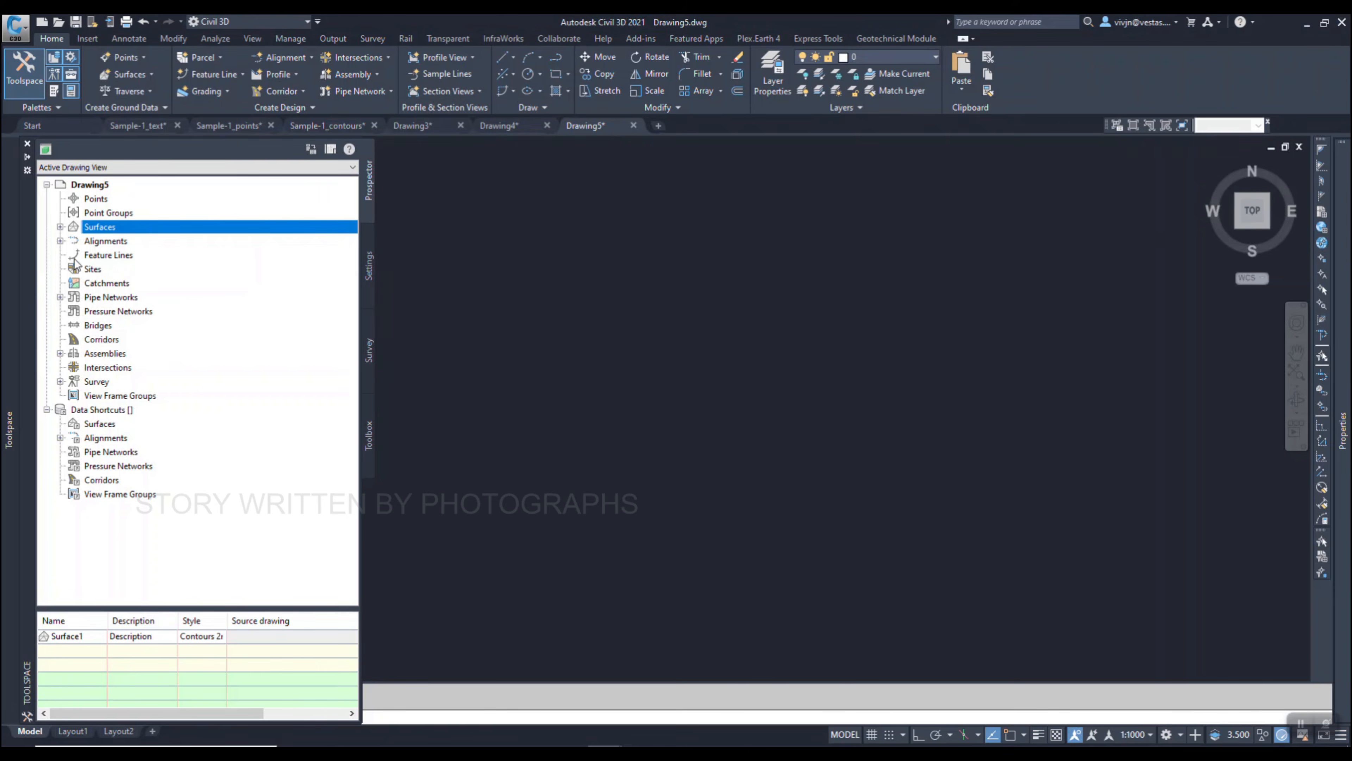
Add the point file LIDAR_ENZ (comma delimited).csv to the new surface's definition using the ENZ (comma delimited) format.
left_click(73, 241)
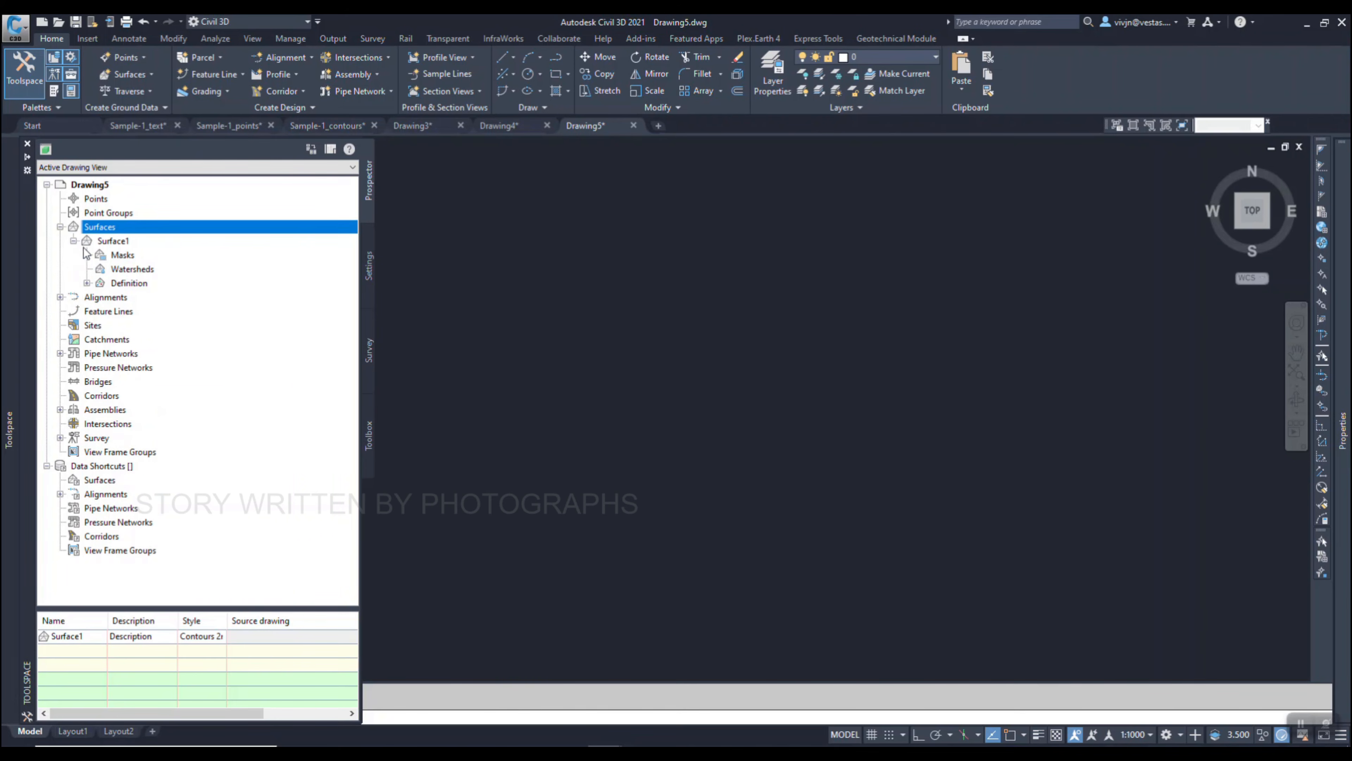
left_click(88, 282)
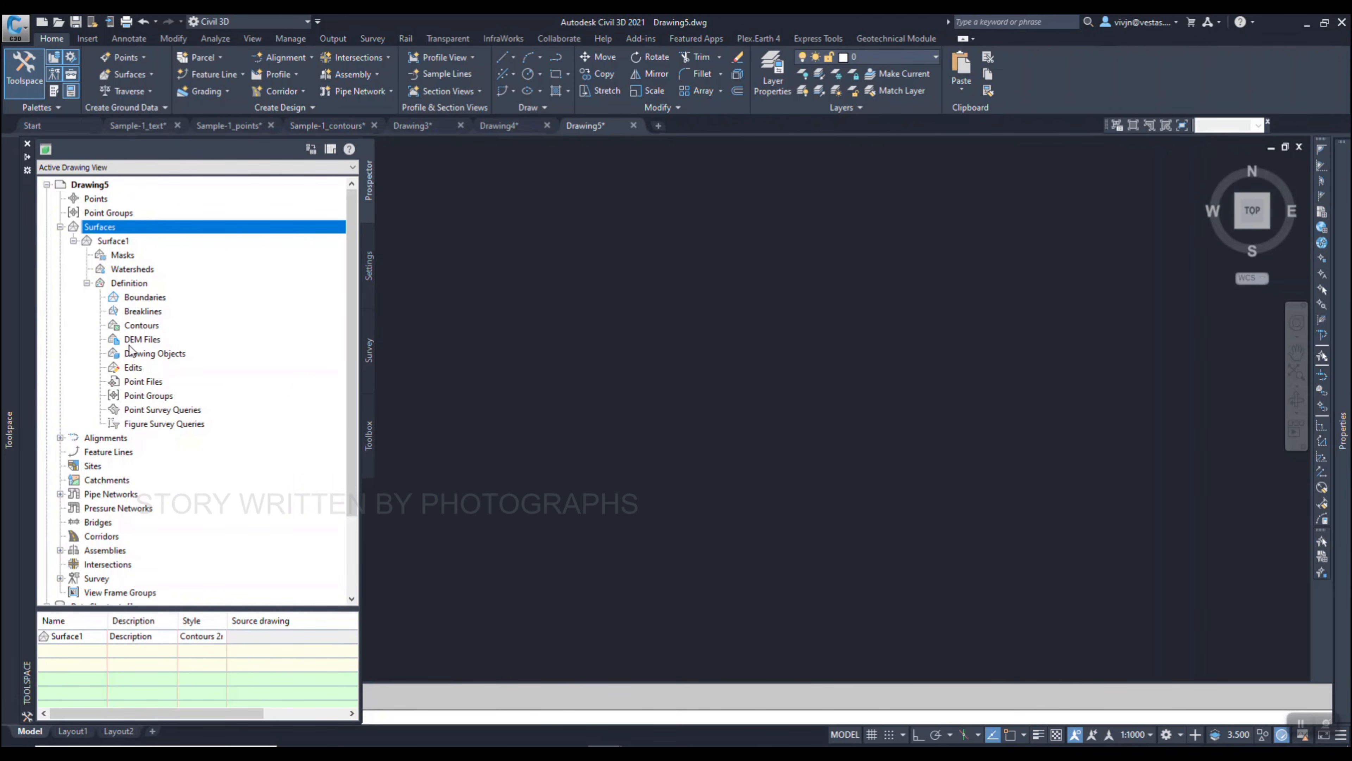
right_click(143, 382)
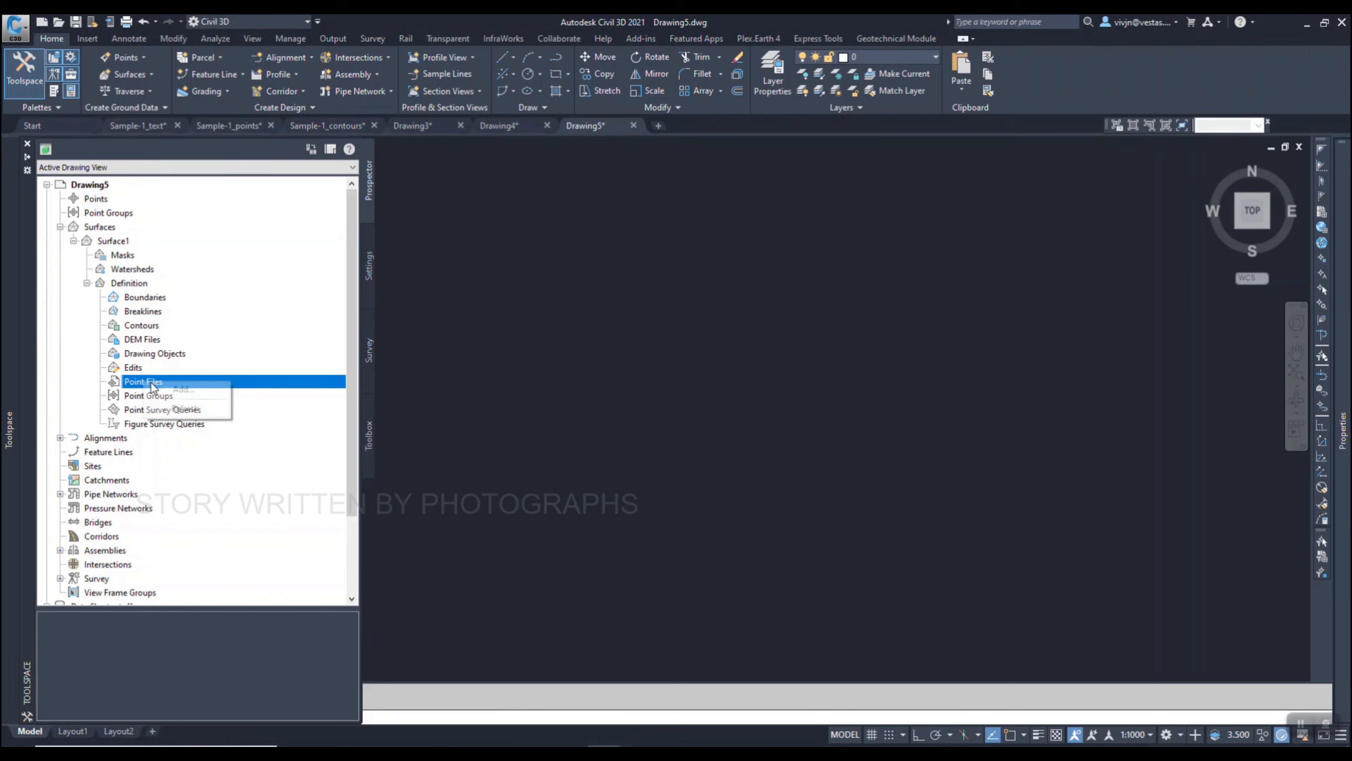
left_click(189, 392)
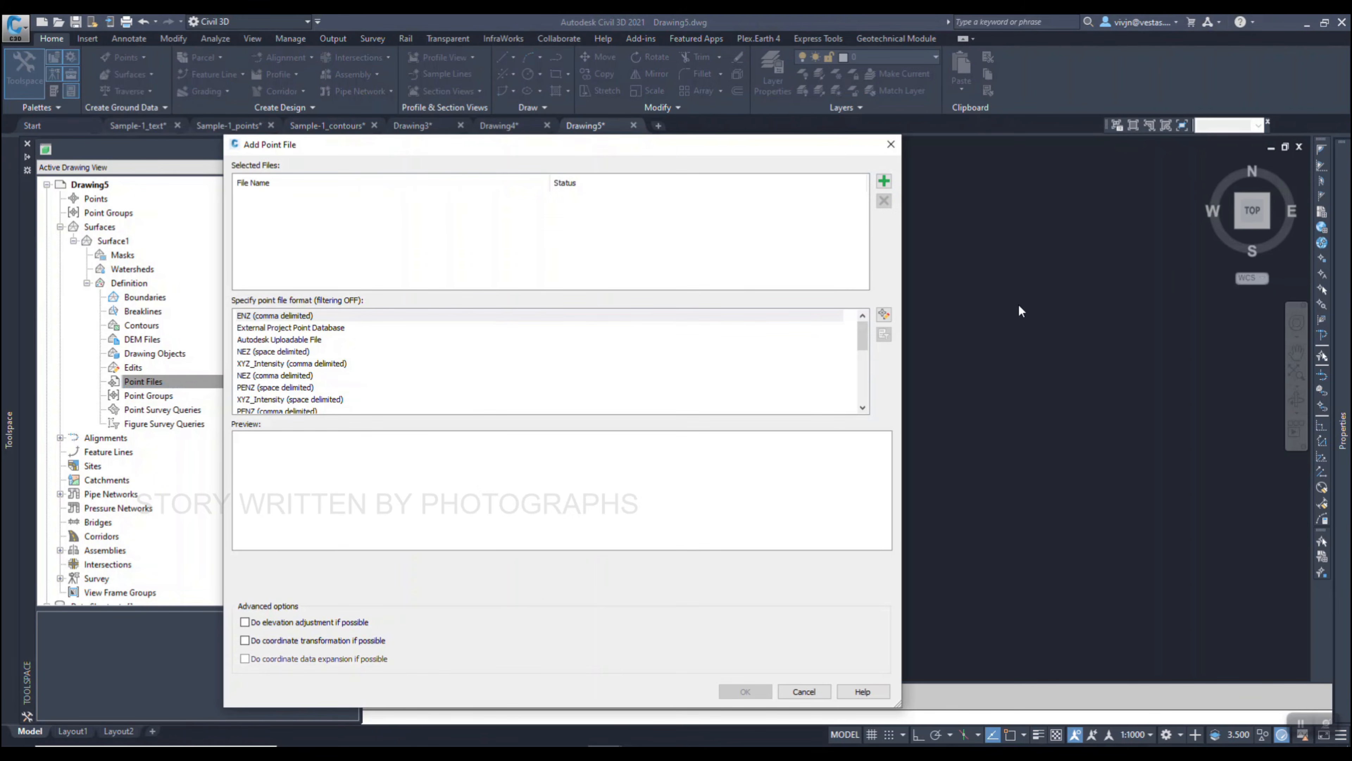
left_click(884, 181)
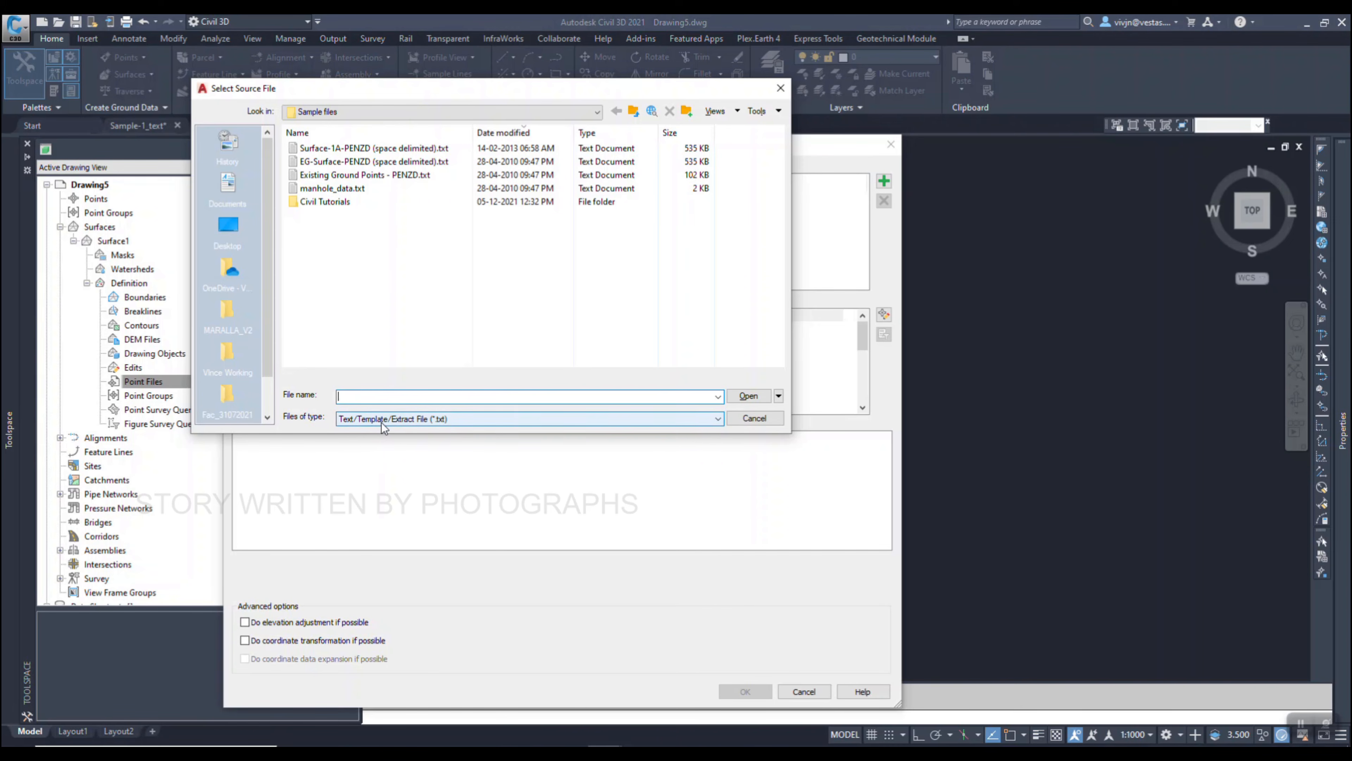
left_click(402, 419)
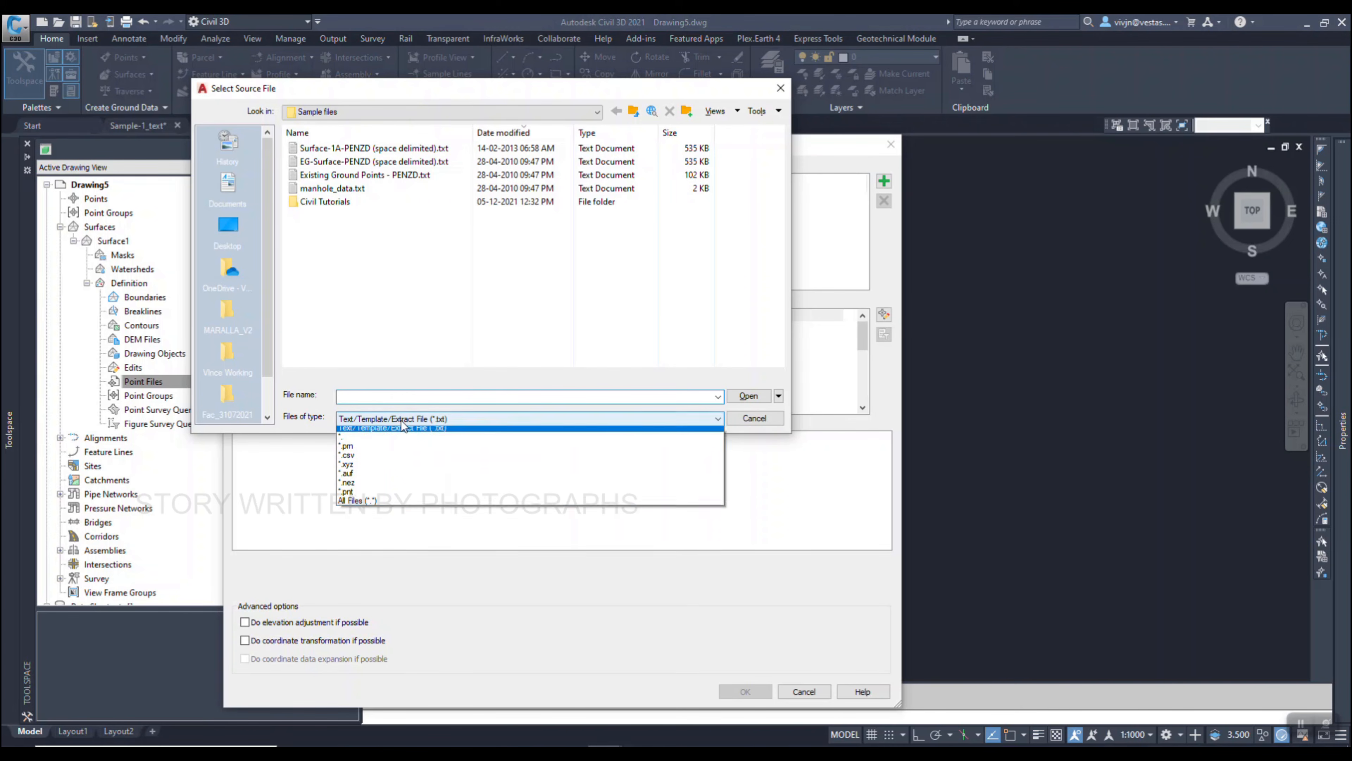
left_click(364, 459)
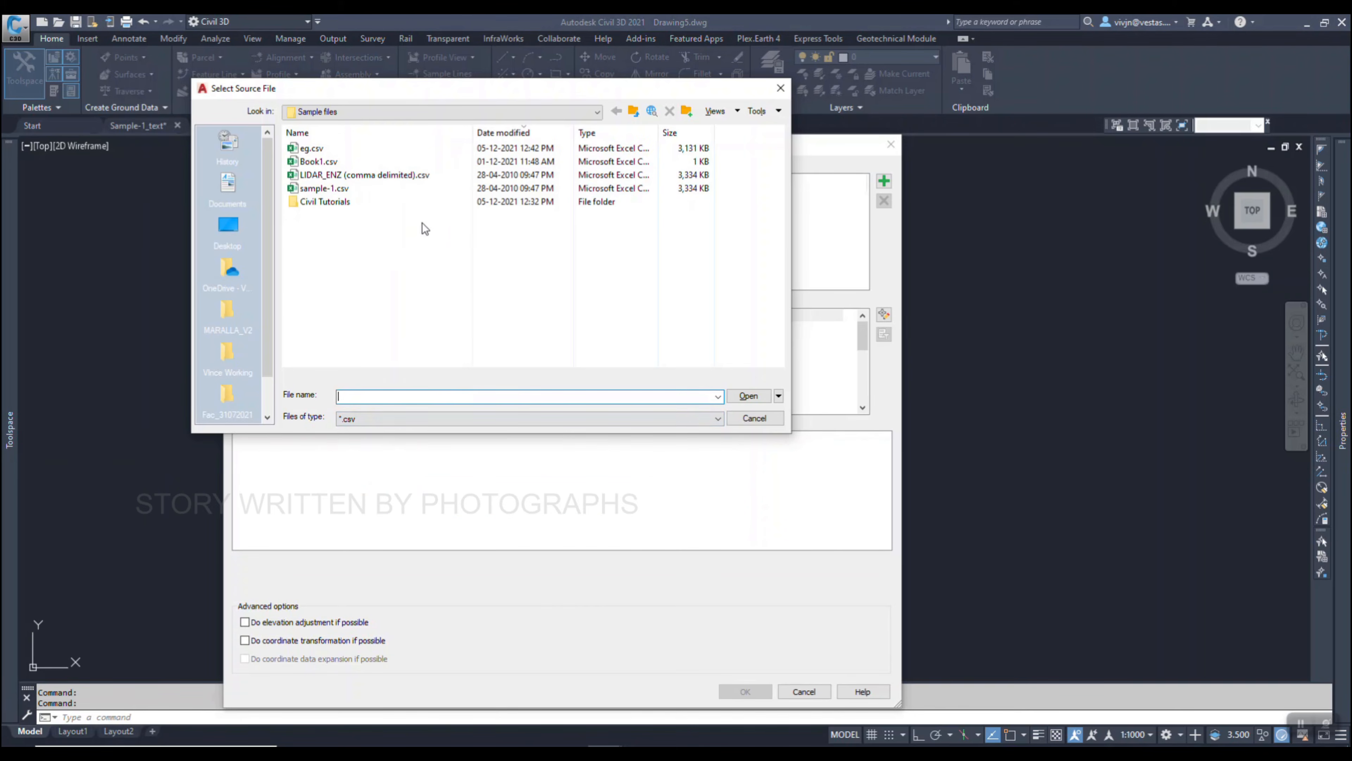
left_click(314, 179)
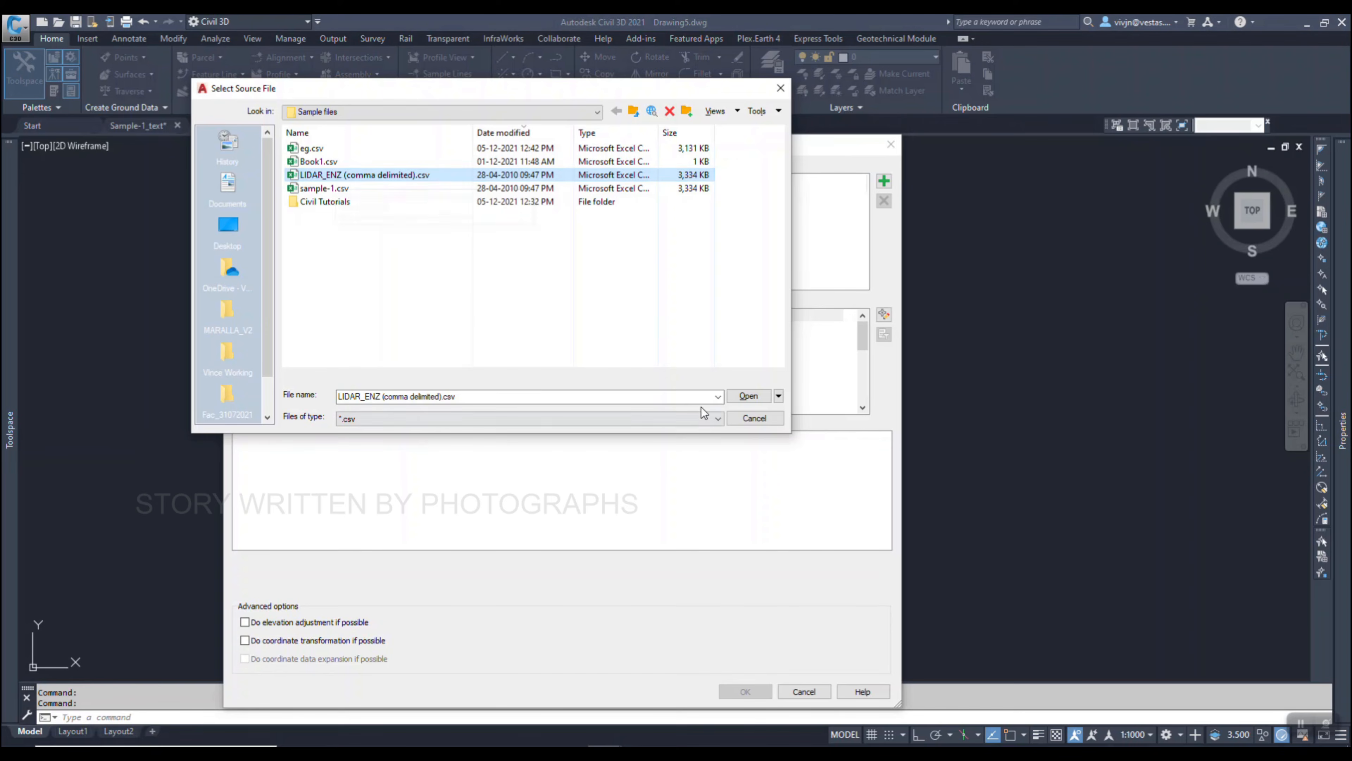
left_click(749, 397)
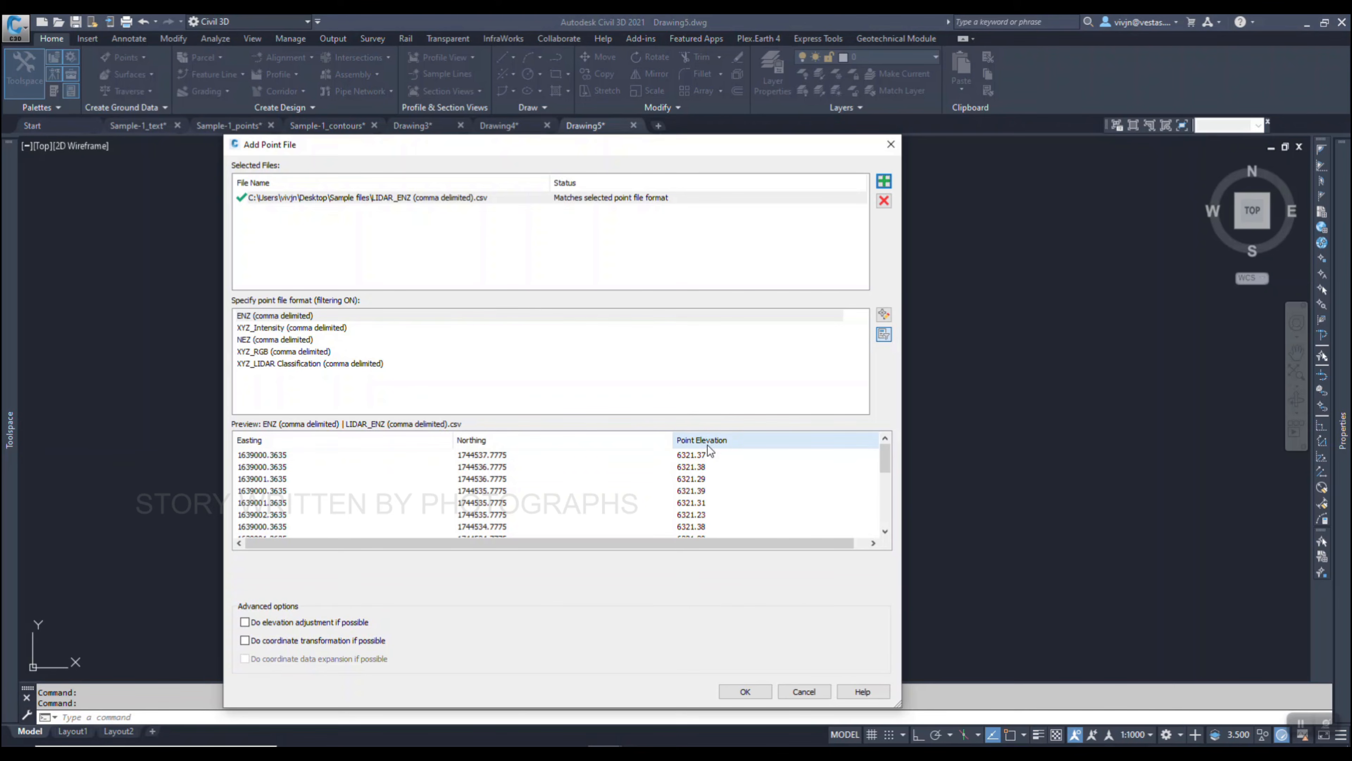
left_click(244, 319)
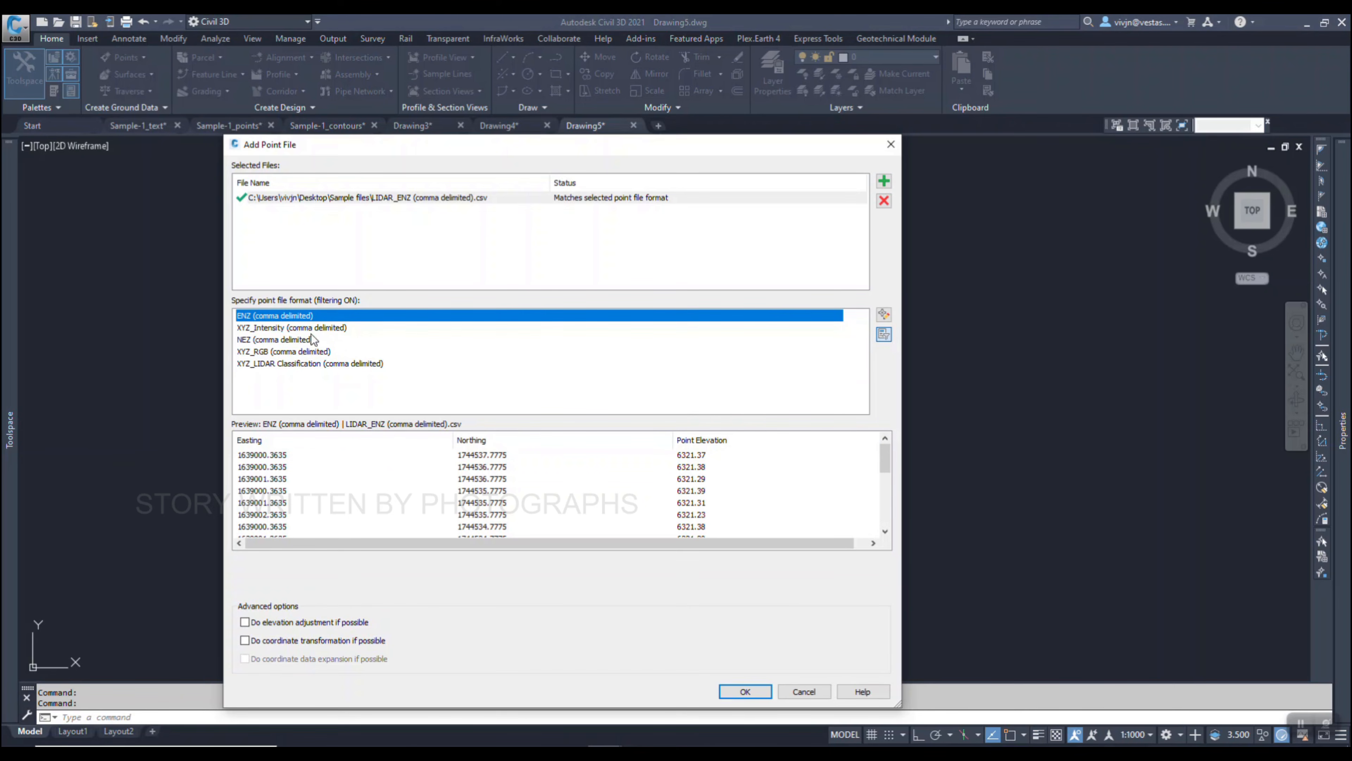
left_click(745, 691)
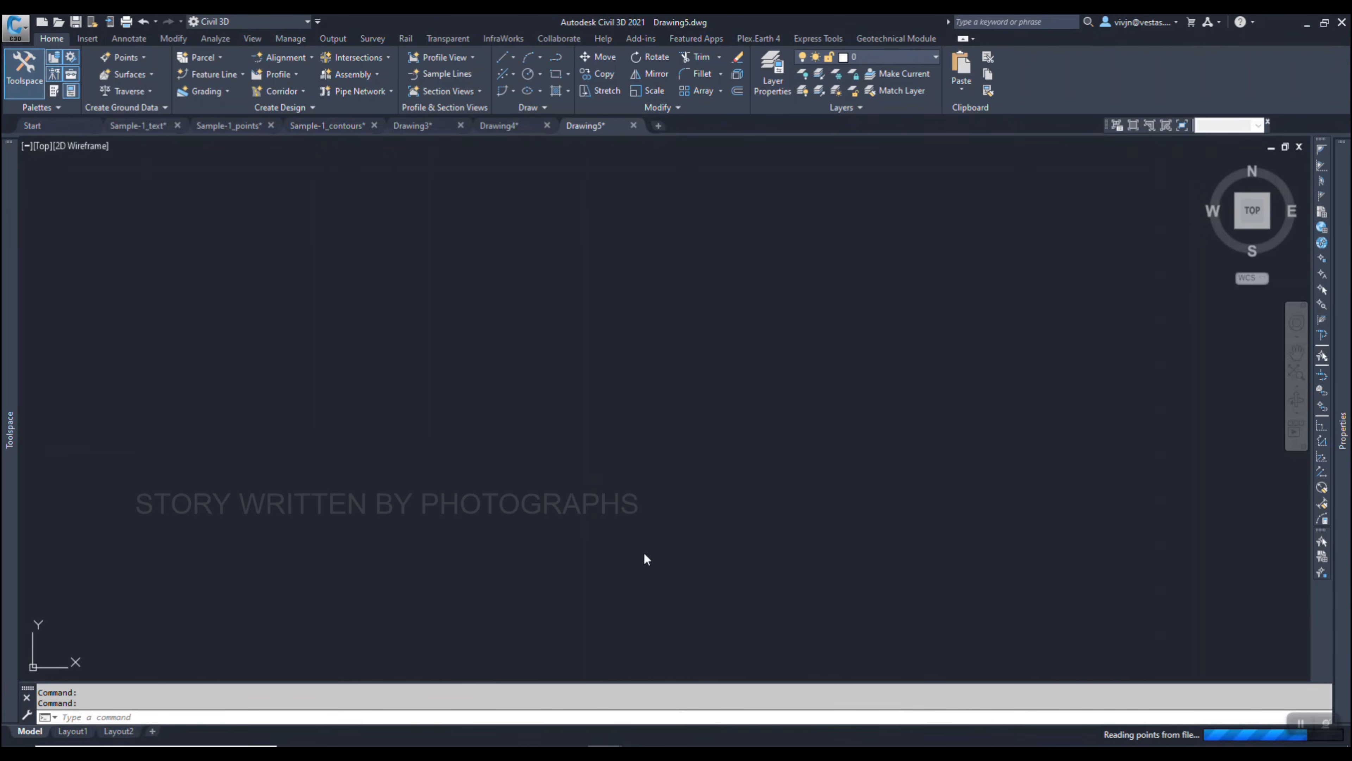
Select the triangular LIDAR surface and examine its contours and border.
middle_click(574, 513)
middle_click(573, 513)
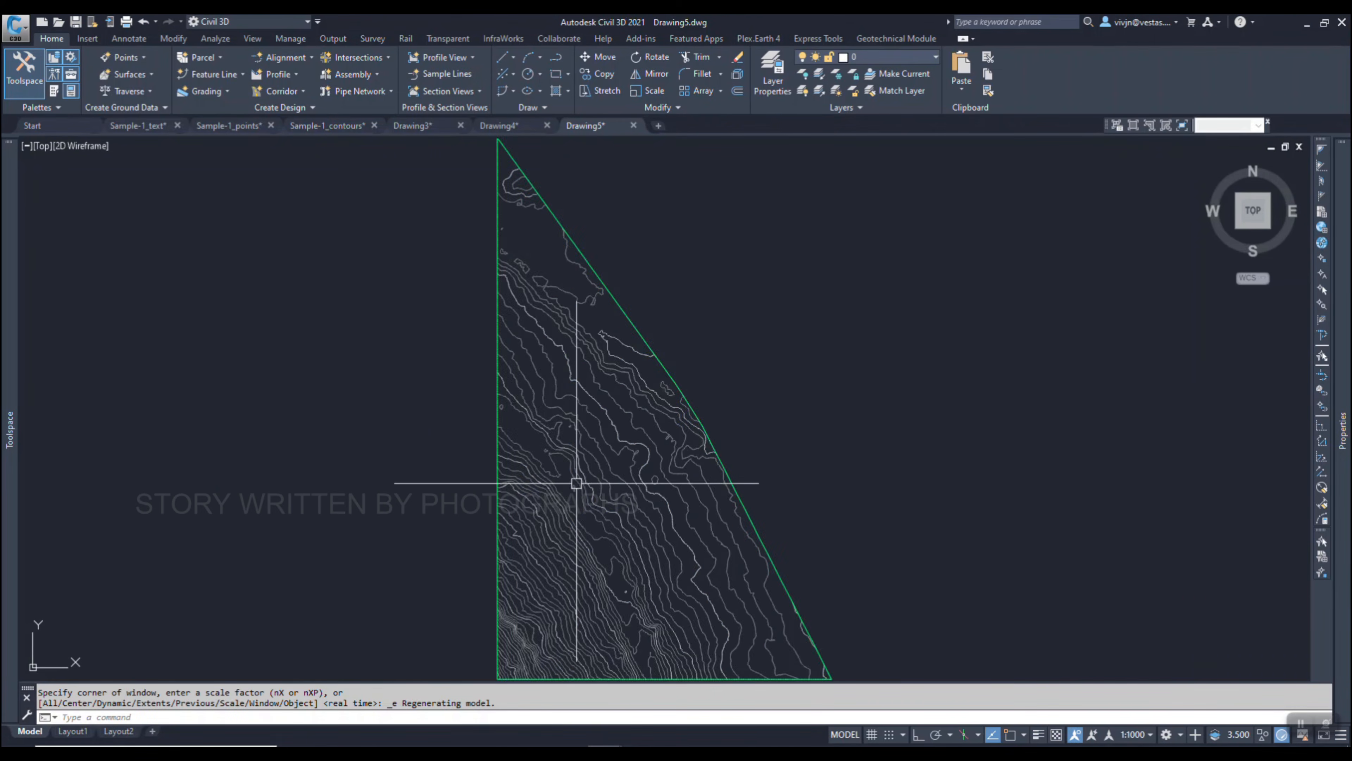
left_click(577, 459)
middle_click_drag(577, 459, 508, 317)
scroll(559, 485, "up", 3)
scroll(552, 478, "down", 4)
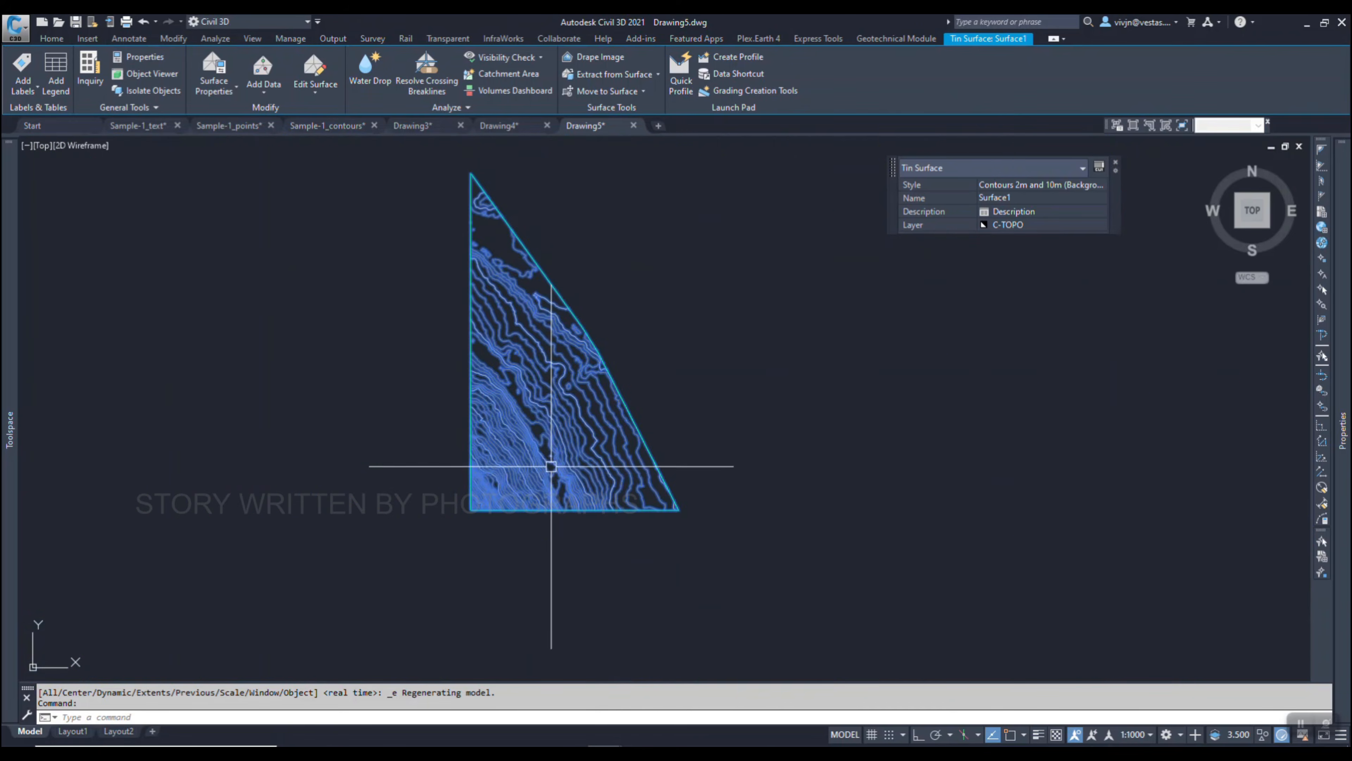
scroll(469, 265, "up", 1)
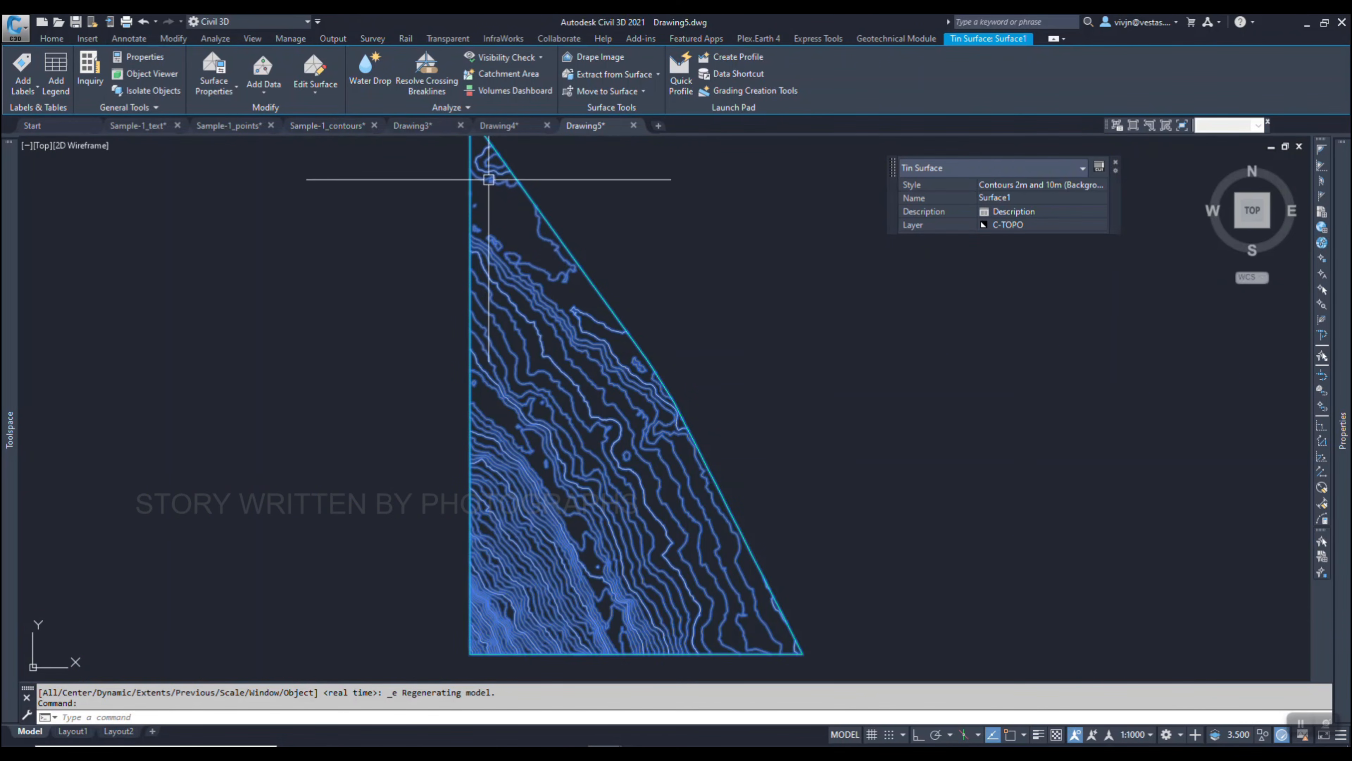
middle_click_drag(780, 389, 754, 347)
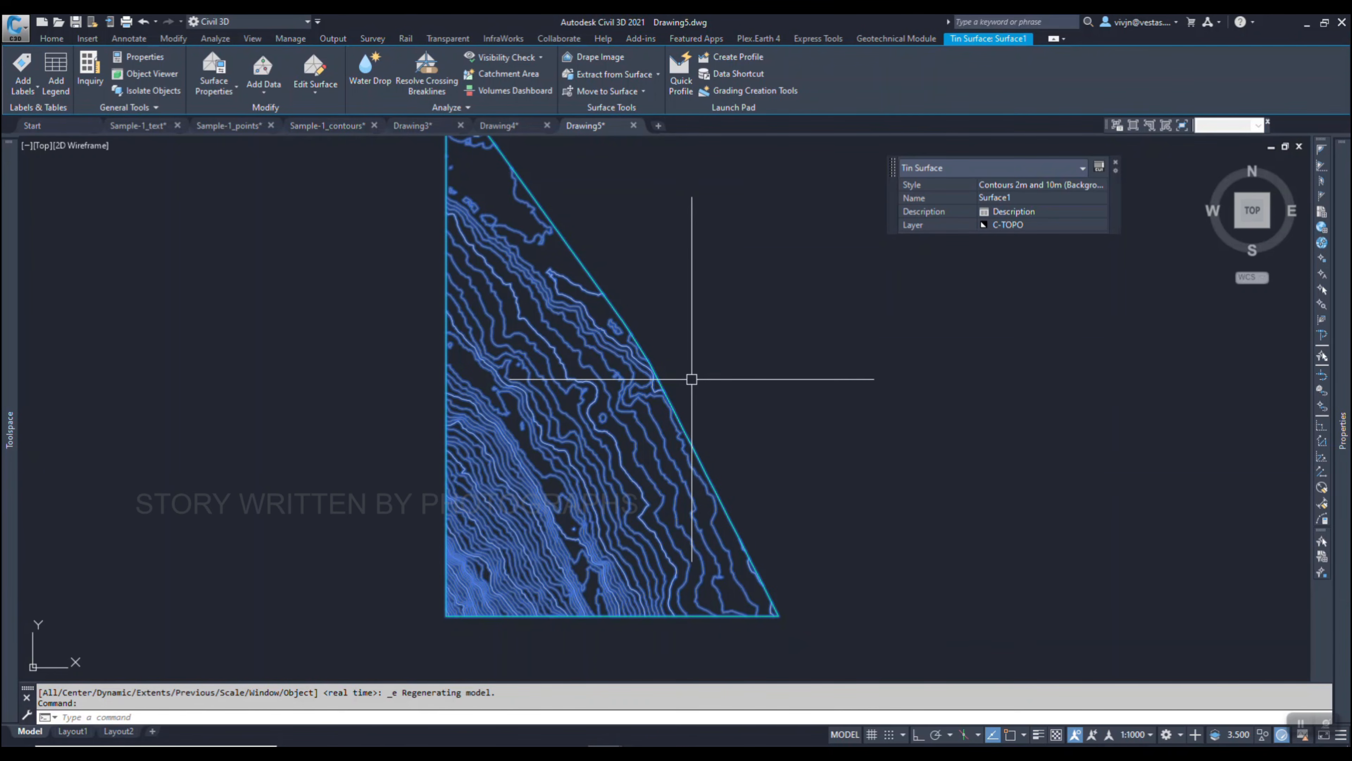